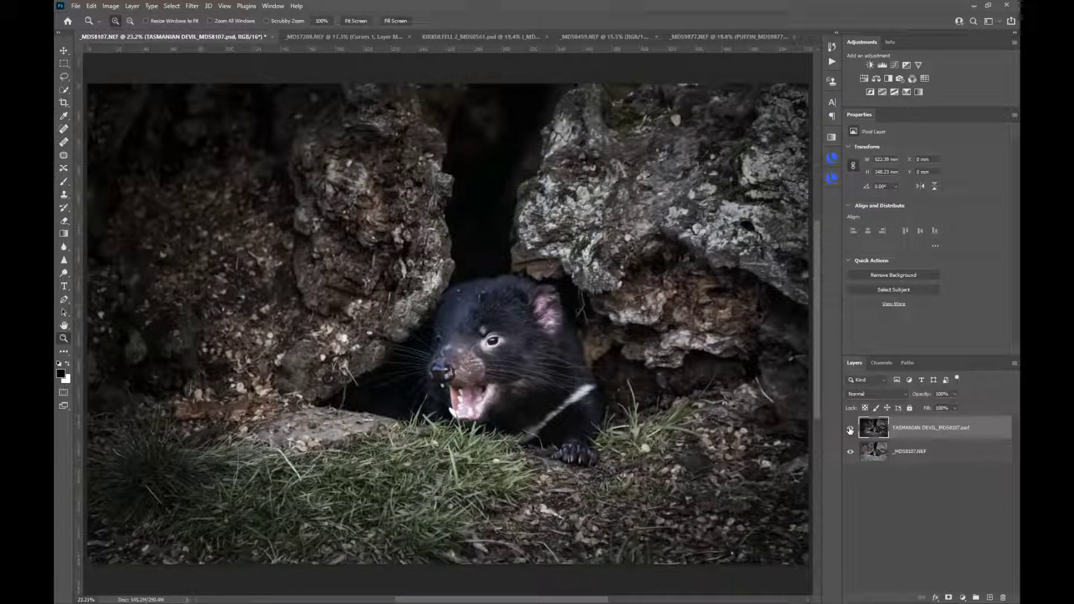
Compare the river photo _MDS7208.NEF with its upper photo layer hidden and shown to judge the colour balance.
{"action": "left_click", "coordinate": [301, 37]}
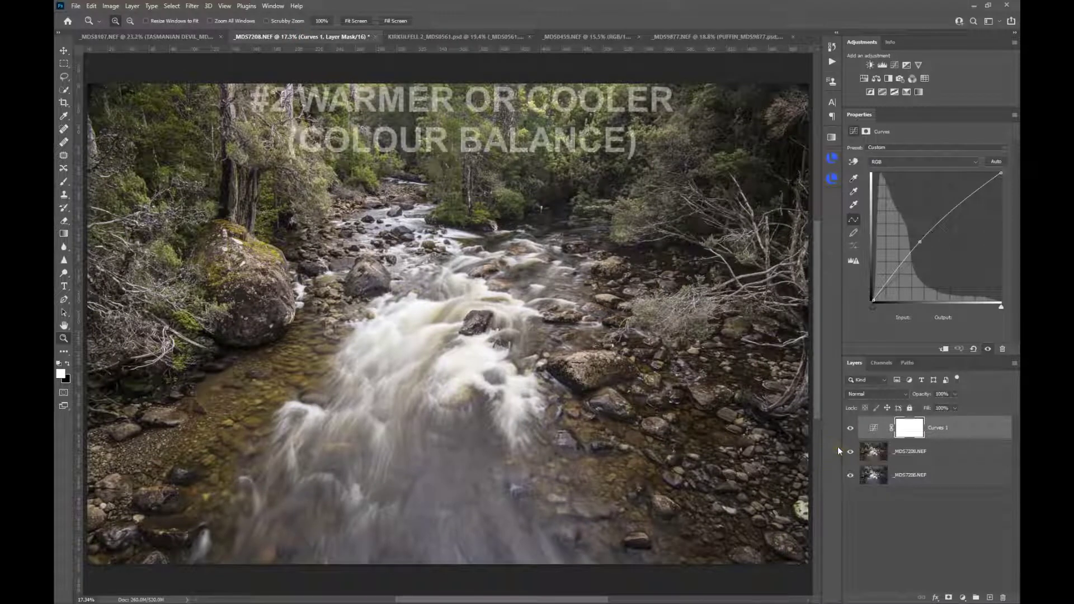
{"action": "left_click", "coordinate": [849, 452]}
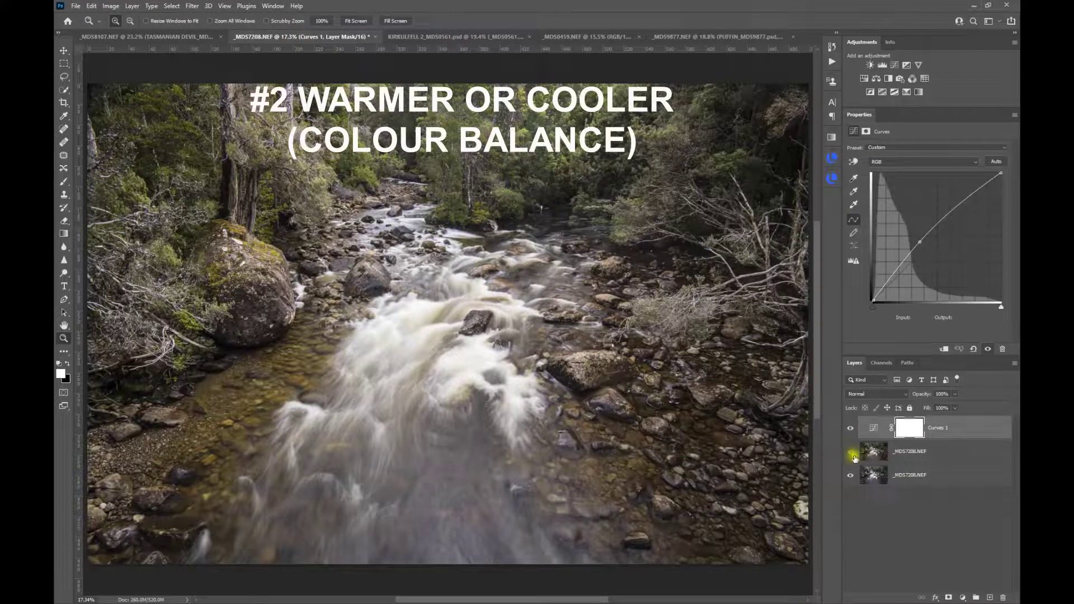
{"action": "left_click", "coordinate": [848, 453]}
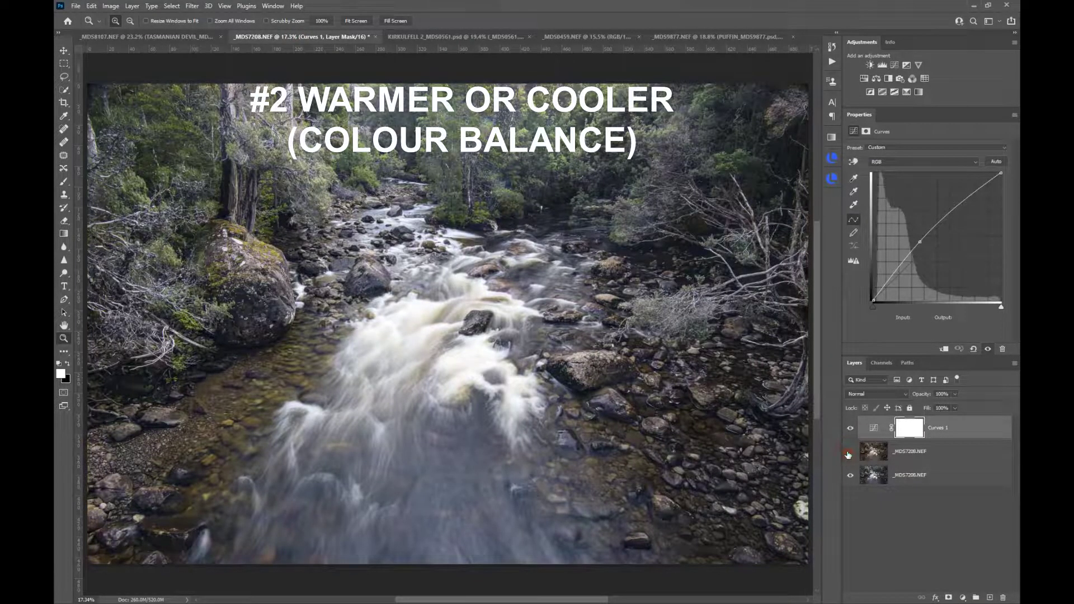
{"action": "left_click", "coordinate": [849, 452]}
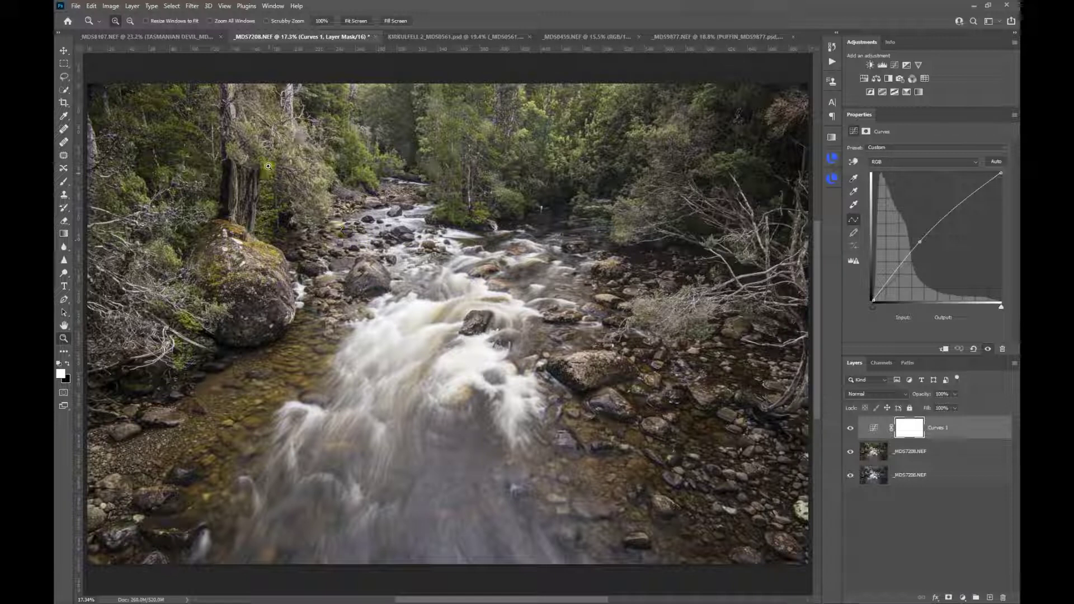
Compare the waterfall document with its upper _MDS0561.NEF layer hidden and shown to judge the contrast.
{"action": "left_click", "coordinate": [402, 36]}
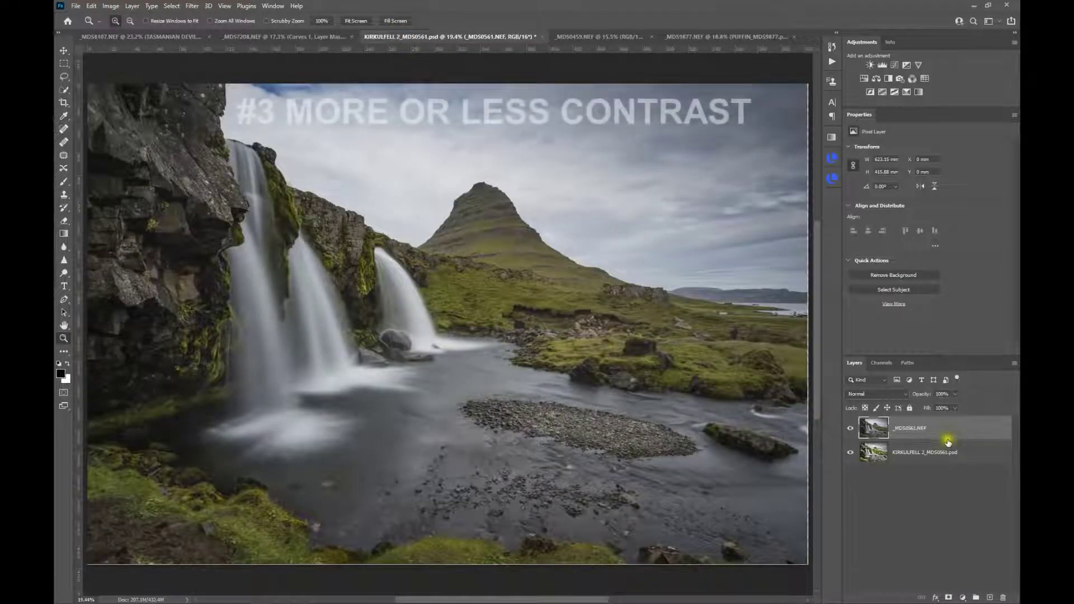
{"action": "left_click", "coordinate": [850, 430]}
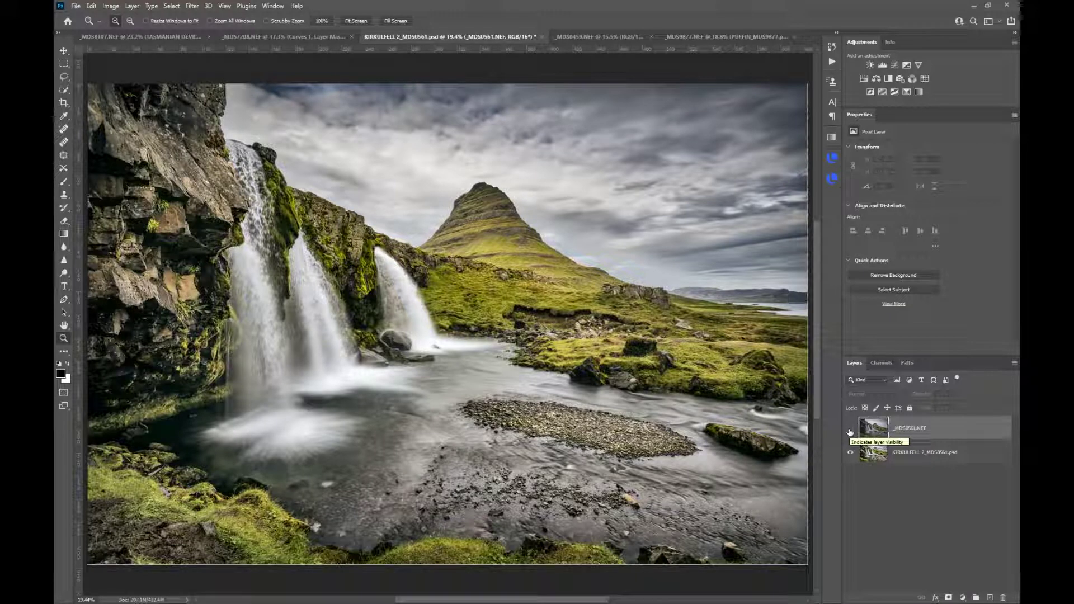
{"action": "left_click", "coordinate": [850, 429]}
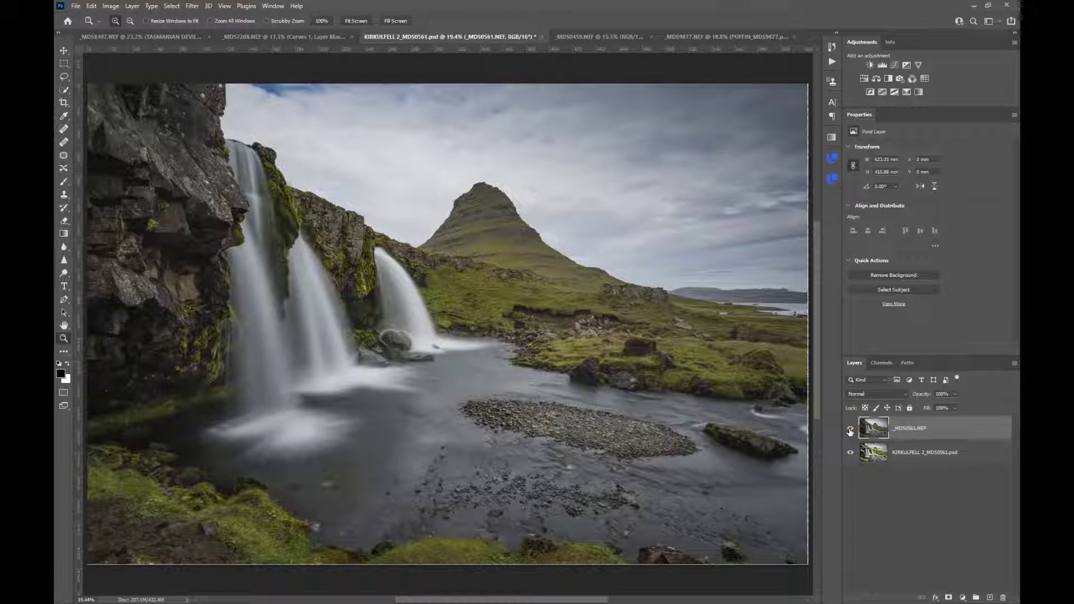
{"action": "left_click", "coordinate": [851, 429]}
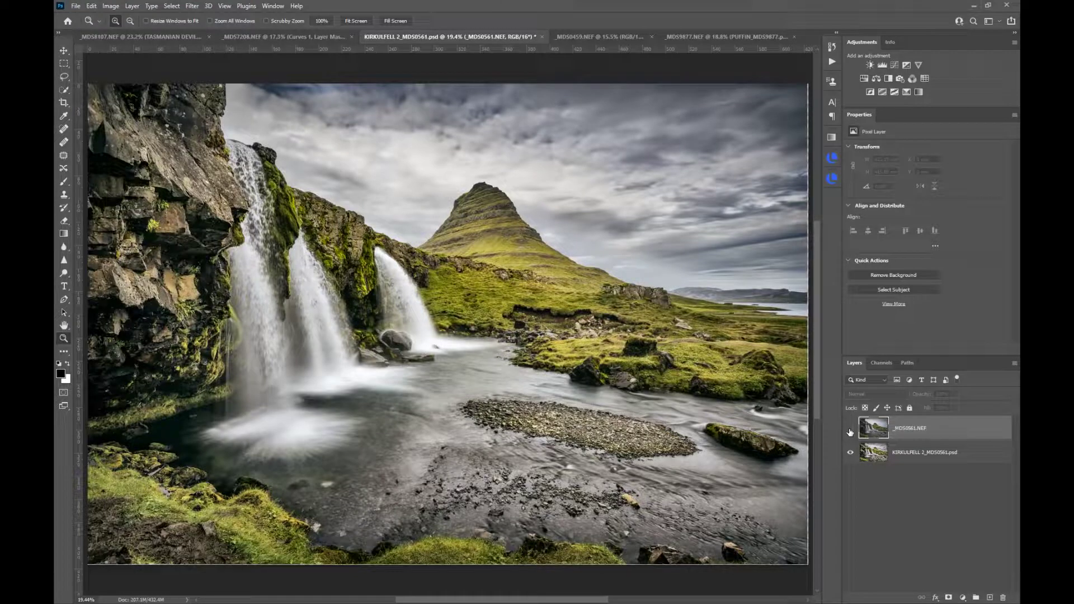
Compare the kelp document _MDS0459.NEF with its edited PURPLE KELP layer hidden and shown to judge the saturation.
{"action": "left_click", "coordinate": [605, 37]}
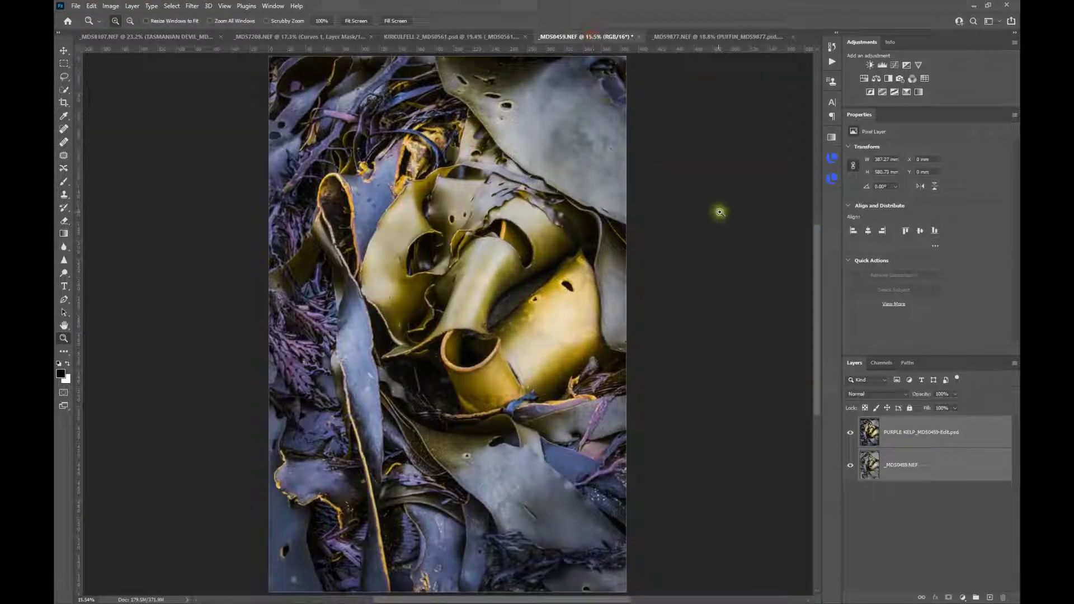
{"action": "left_click", "coordinate": [850, 435]}
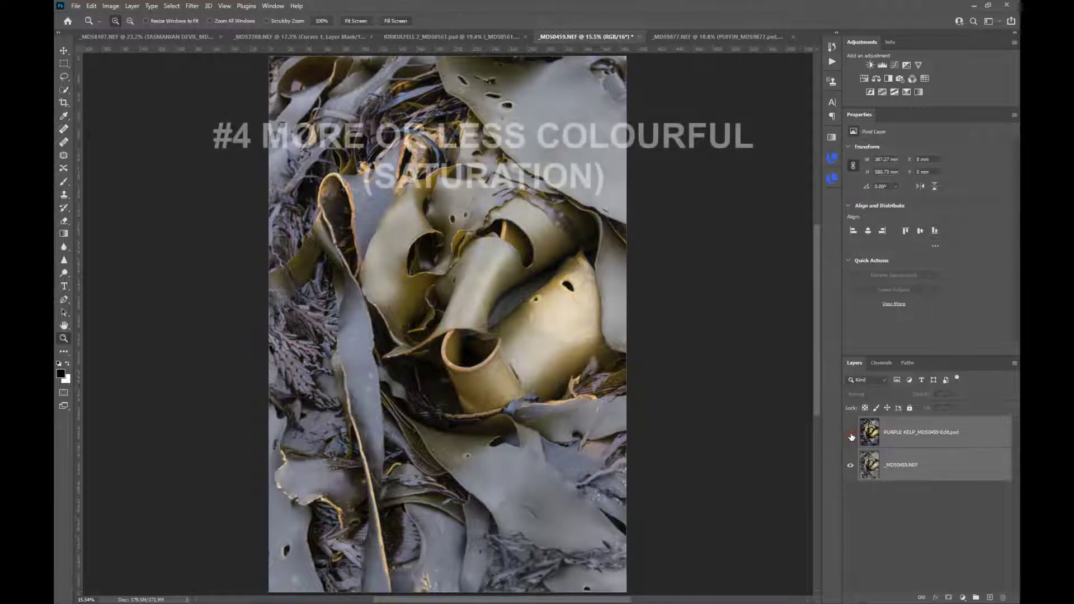
{"action": "left_click", "coordinate": [850, 435]}
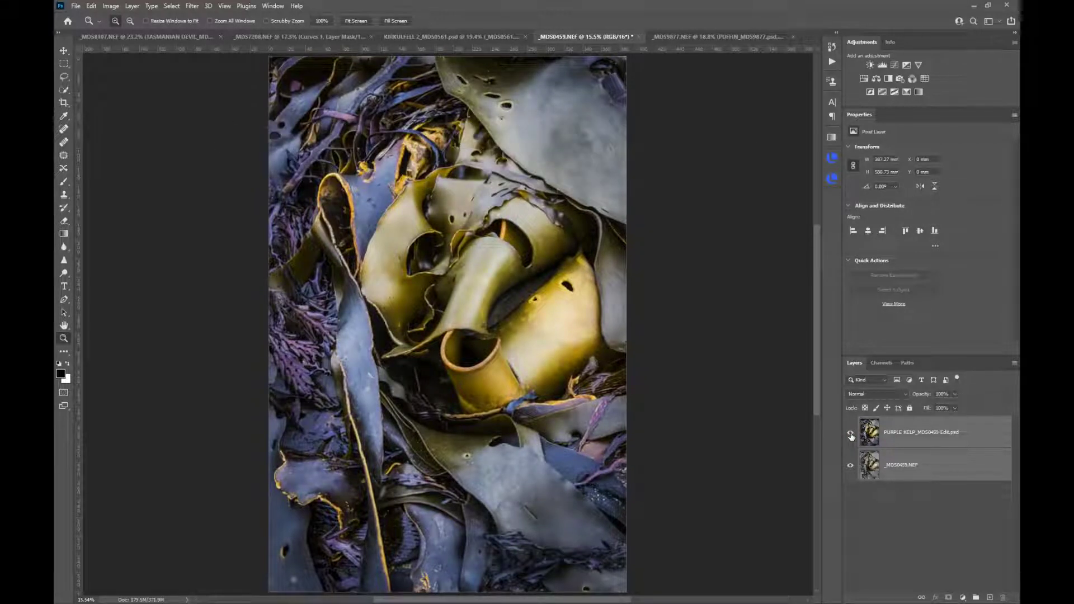
Compare the puffin document _MDS9877.NEF against its edited PUFFIN layer to judge the sharpening.
{"action": "left_click", "coordinate": [673, 40]}
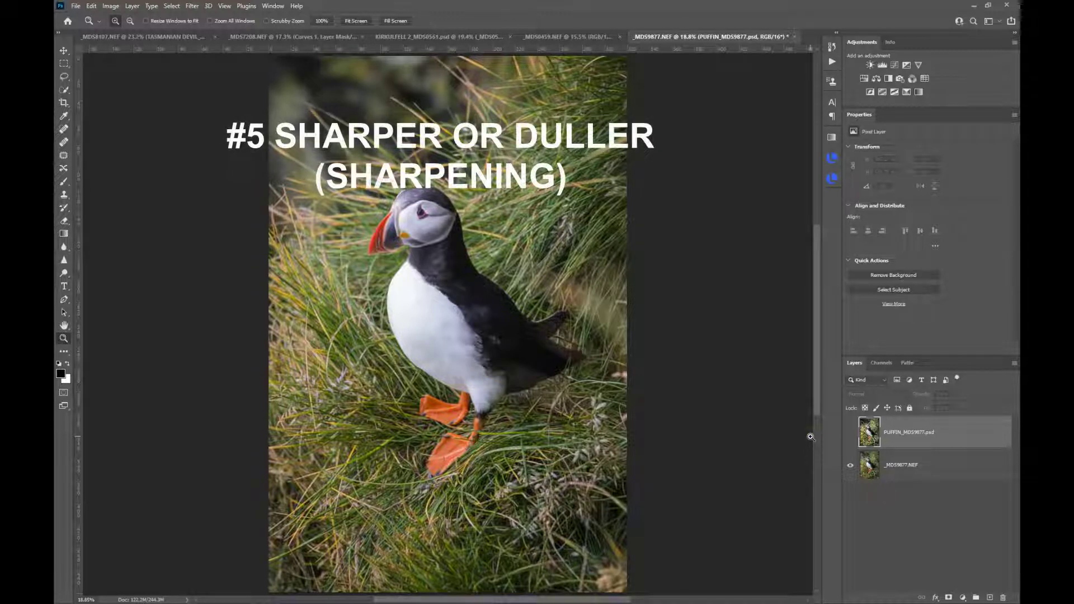
{"action": "left_click", "coordinate": [849, 433]}
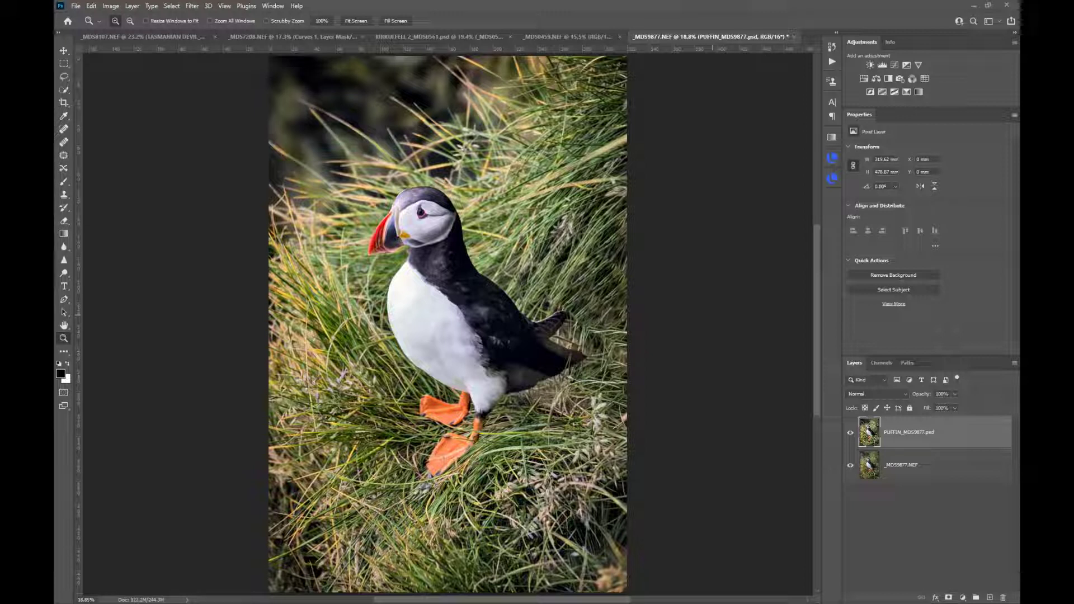
Select the puffin with the Object Selection tool, and clear the selection.
{"action": "left_click", "coordinate": [65, 91]}
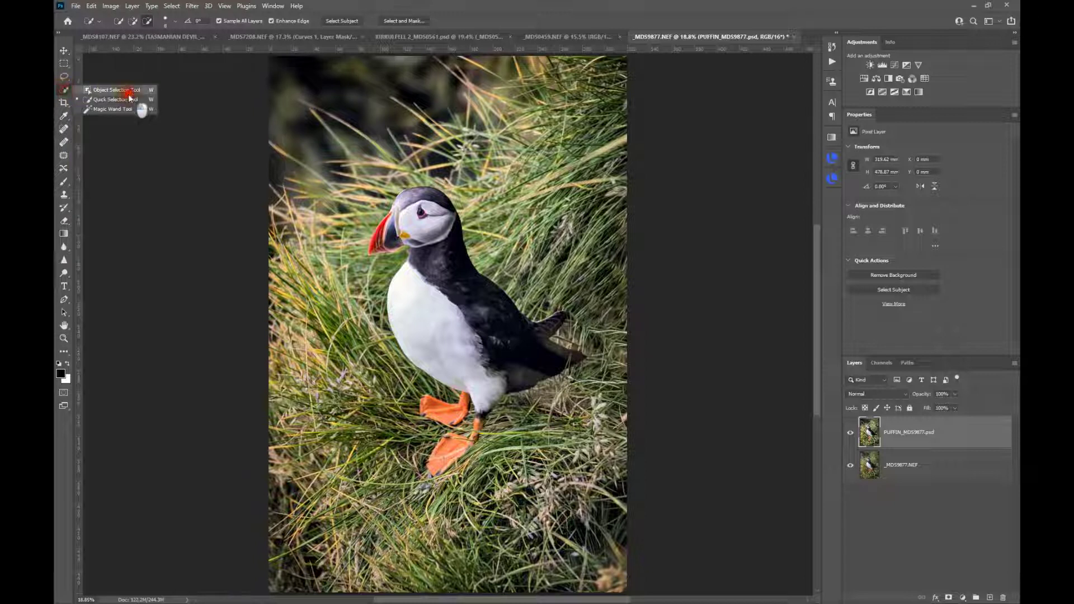
{"action": "left_click", "coordinate": [129, 98]}
{"action": "left_click", "coordinate": [437, 293]}
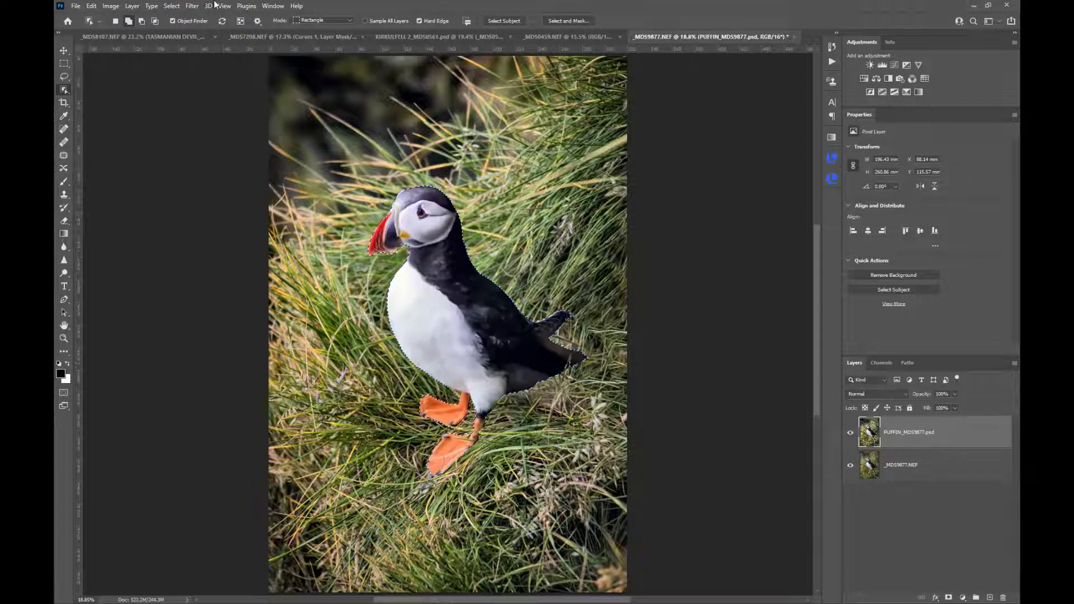
{"action": "left_click", "coordinate": [168, 7]}
{"action": "left_click", "coordinate": [178, 27]}
Review the object selection and lasso tool variants and the Color Range presets without making a selection.
{"action": "right_click", "coordinate": [62, 97]}
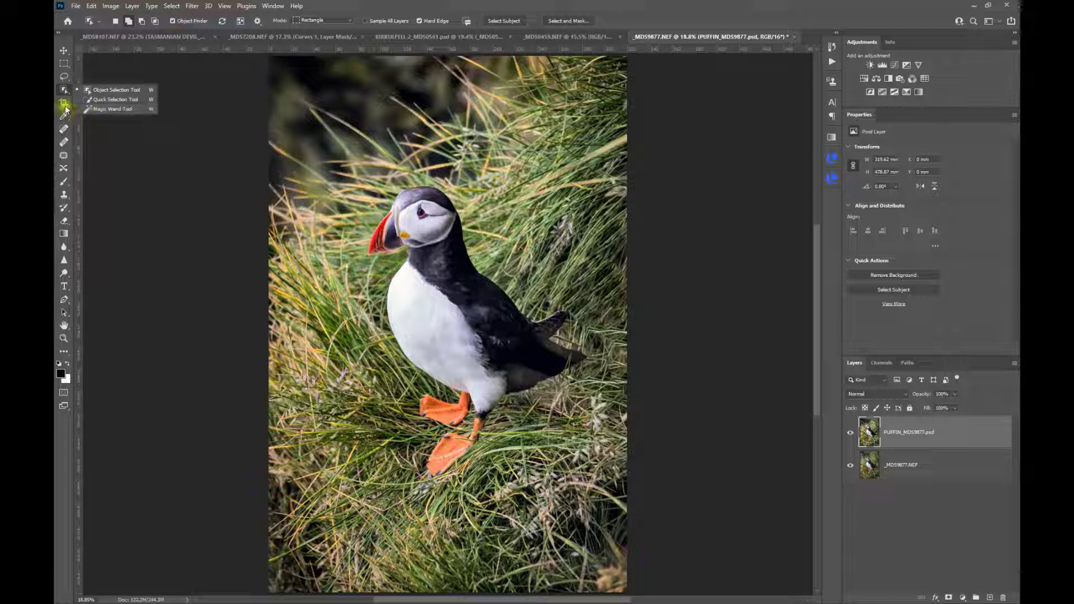
{"action": "left_click", "coordinate": [63, 79]}
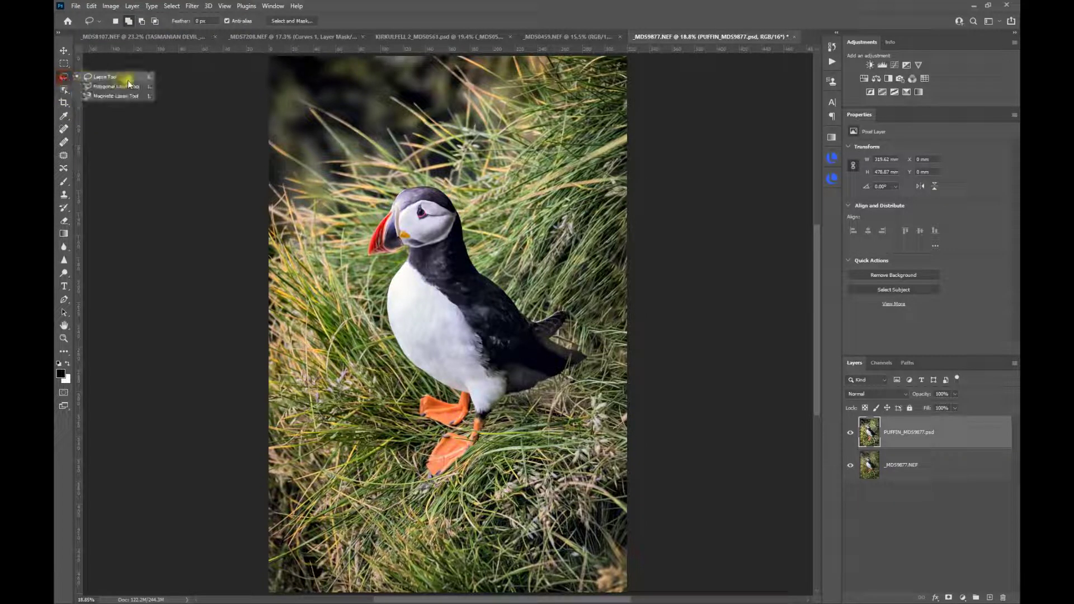
{"action": "left_click", "coordinate": [63, 77]}
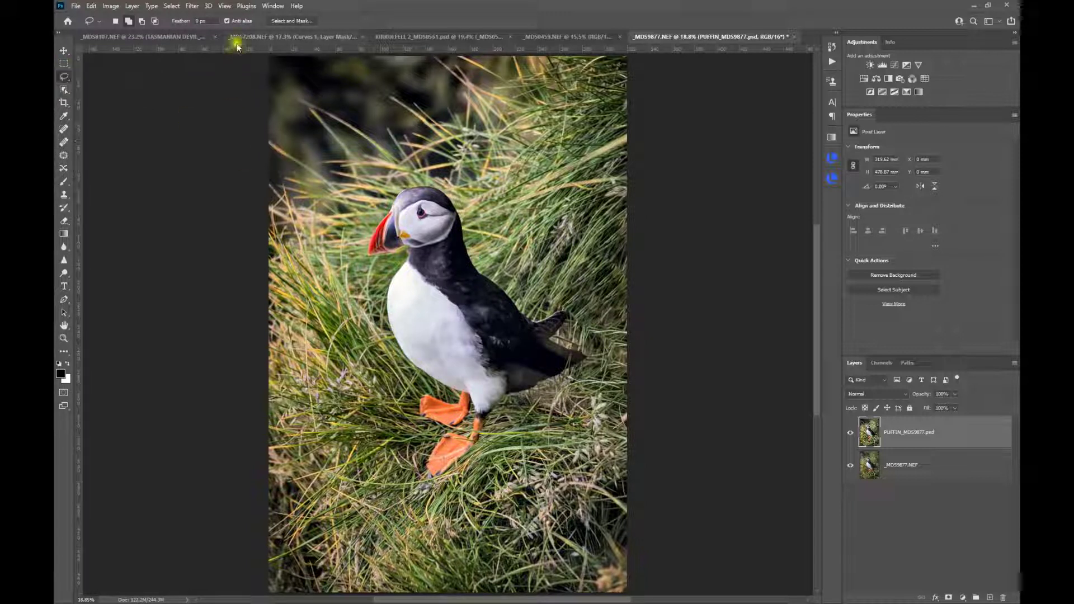
{"action": "left_click", "coordinate": [171, 6]}
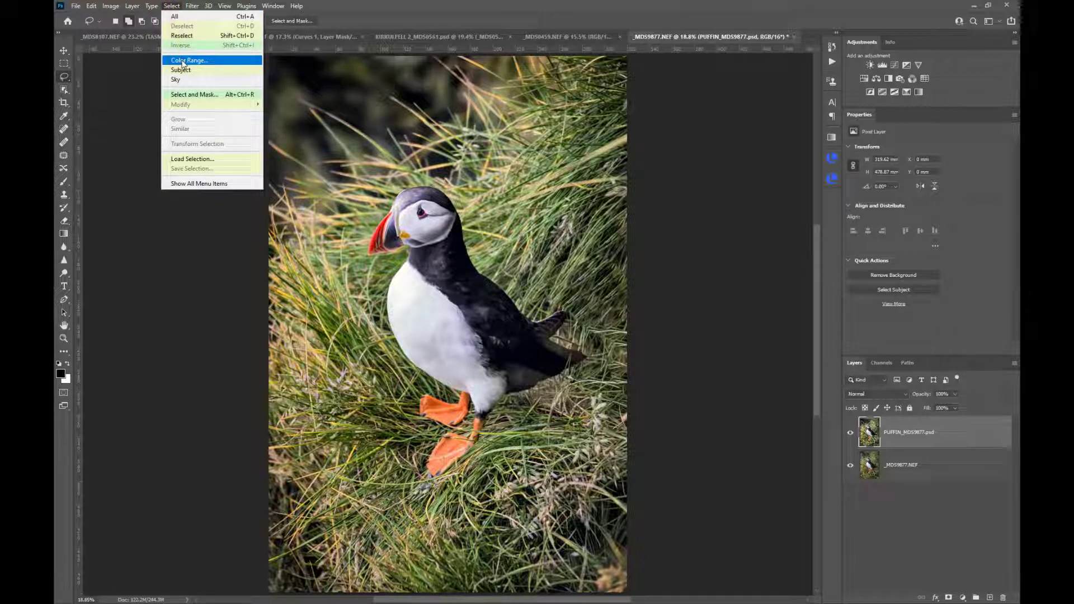
{"action": "left_click", "coordinate": [185, 61]}
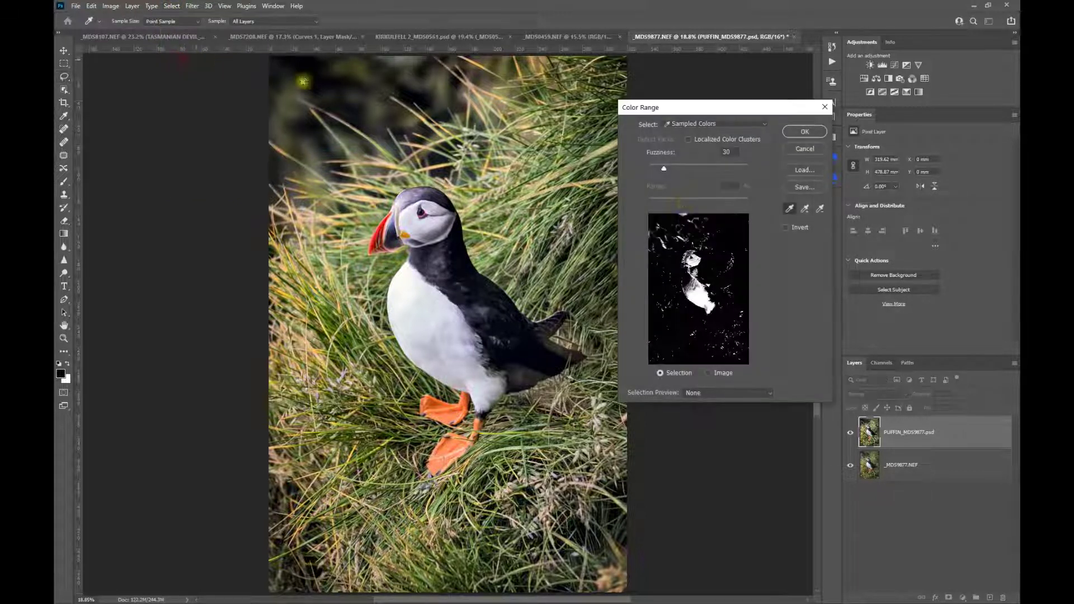
{"action": "left_click", "coordinate": [727, 123]}
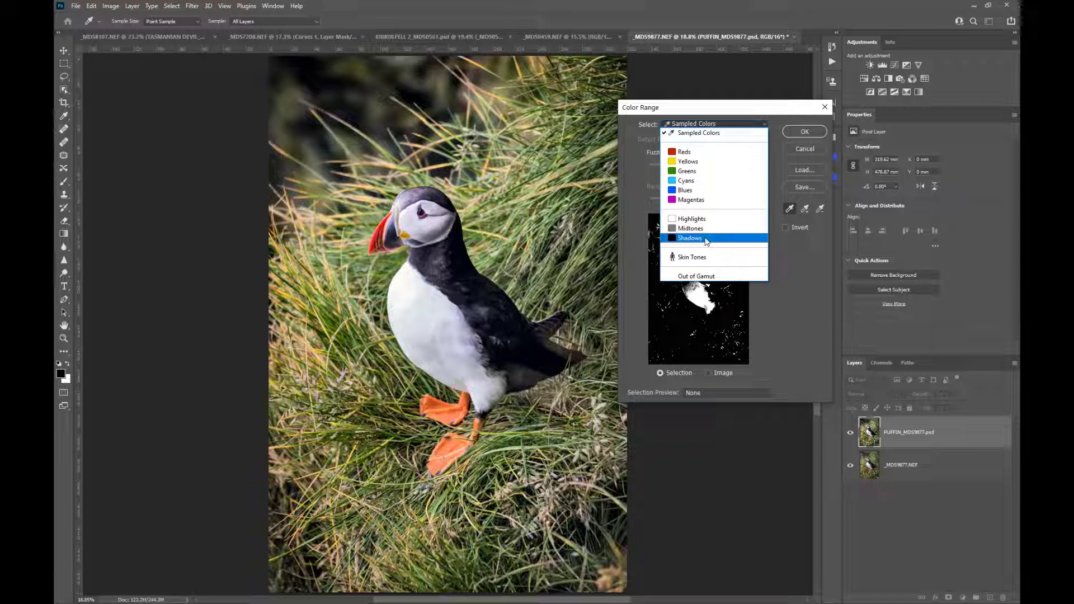
{"action": "left_click", "coordinate": [802, 152]}
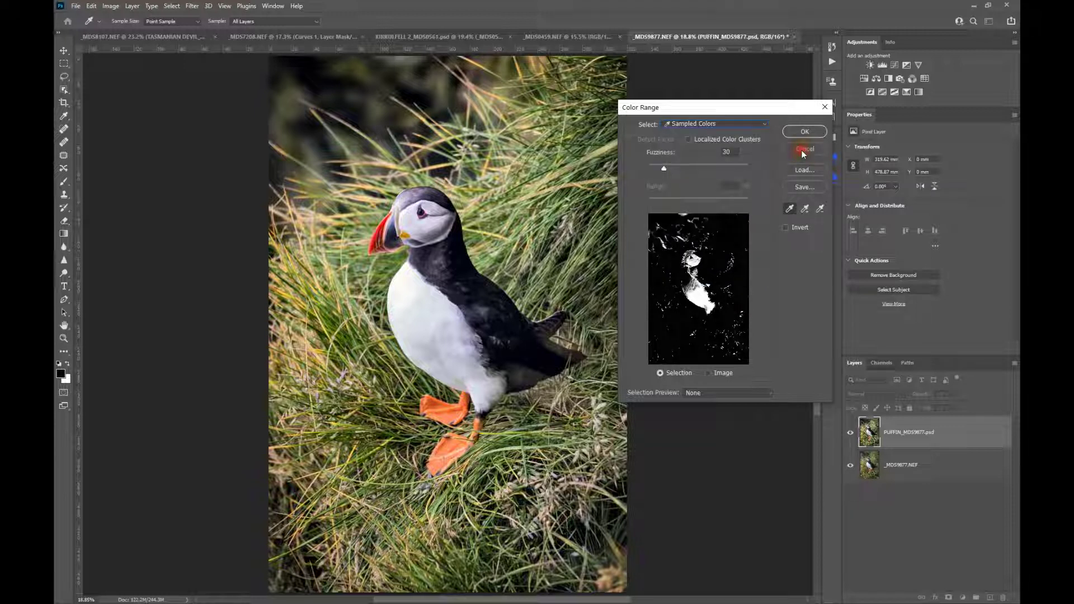
{"action": "left_click", "coordinate": [803, 150]}
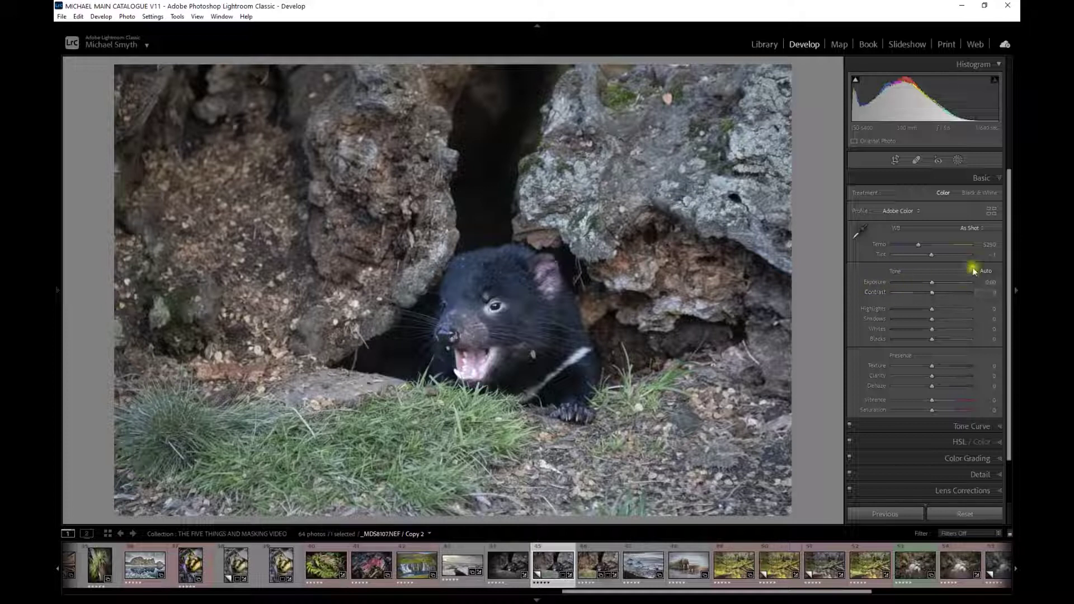
In Lightroom Classic, set the Tasmanian devil photo's exposure to -0.52, contrast to +21 and blacks to -39.
{"action": "mouse_move", "coordinate": [932, 282]}
{"action": "left_mouse_down"}
{"action": "mouse_move", "coordinate": [915, 284]}
{"action": "mouse_move", "coordinate": [931, 286]}
{"action": "left_mouse_up"}
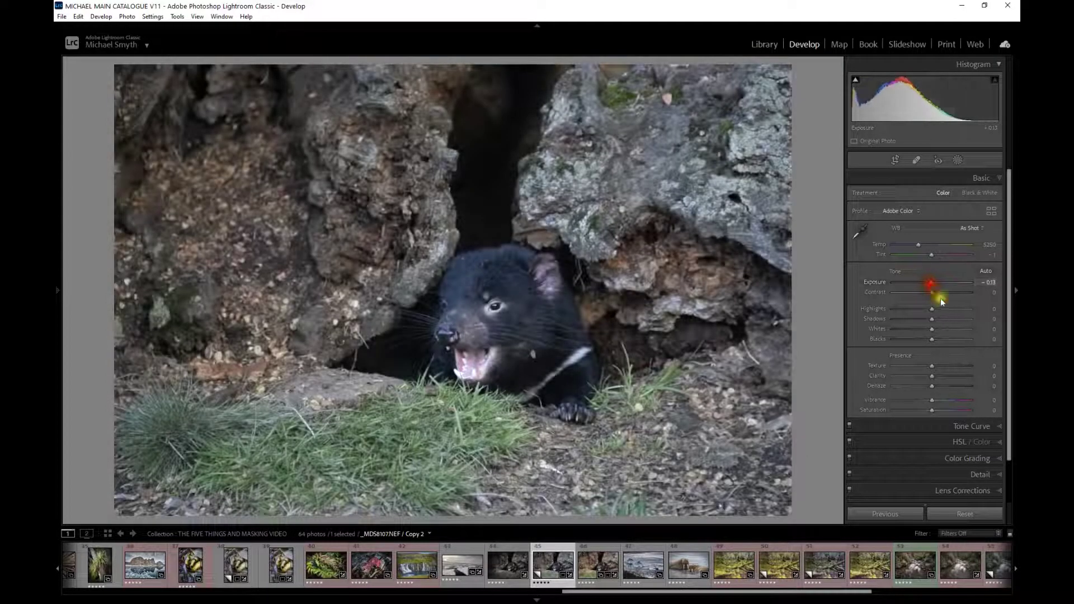
{"action": "left_click_drag", "start_coordinate": [932, 339], "coordinate": [918, 339]}
{"action": "left_click_drag", "start_coordinate": [931, 292], "coordinate": [927, 284]}
Darken the photo's edges with a post-crop vignette amount of -22.
{"action": "scroll", "coordinate": [944, 424], "scroll_direction": "down", "scroll_amount": 2}
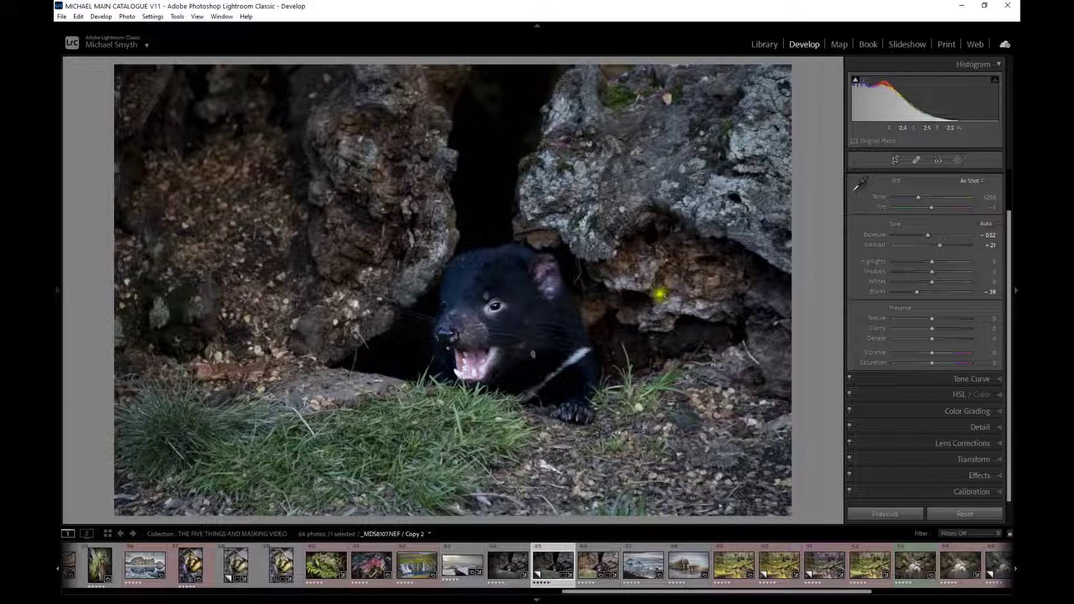
{"action": "left_click", "coordinate": [925, 475]}
{"action": "left_click_drag", "start_coordinate": [935, 331], "coordinate": [926, 328]}
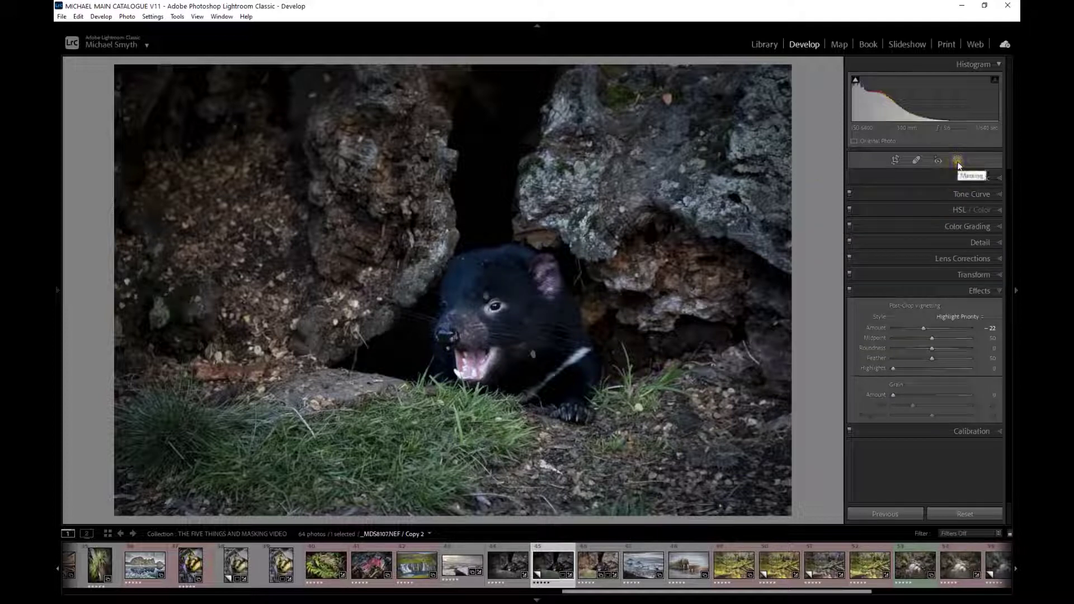
Paint a brush mask over the Tasmanian devil's face and body with exposure set to 2.04, and close masking.
{"action": "left_click", "coordinate": [958, 161]}
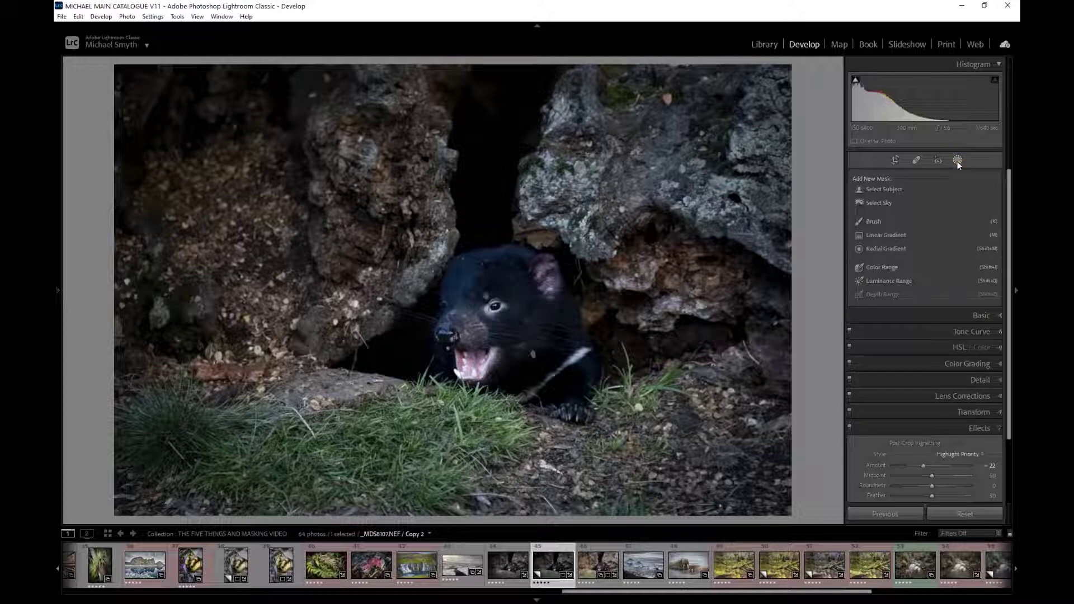
{"action": "left_click", "coordinate": [889, 221]}
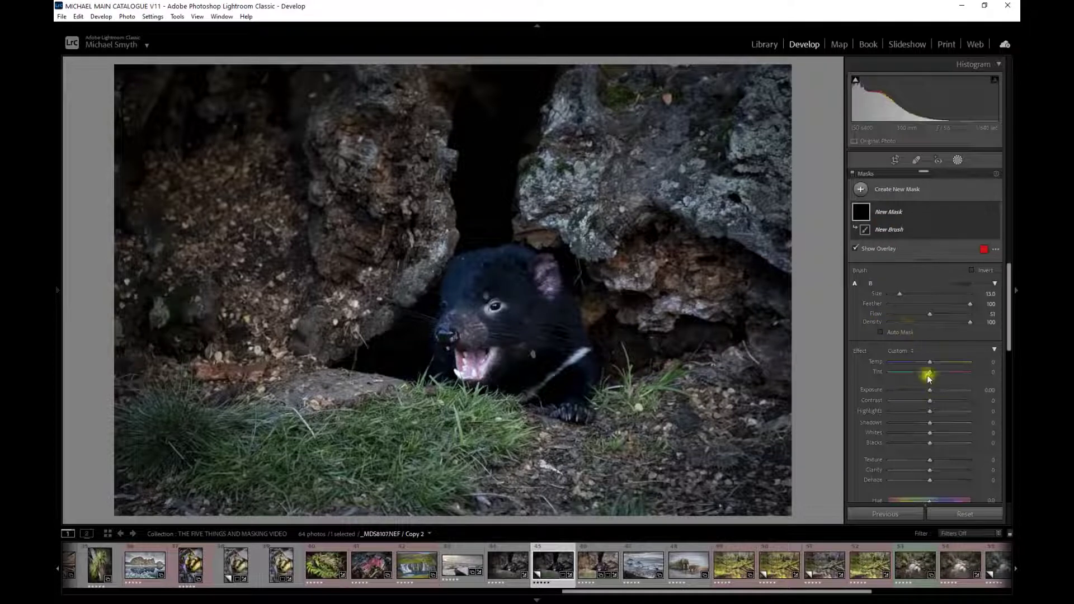
{"action": "left_click_drag", "start_coordinate": [929, 390], "coordinate": [937, 390]}
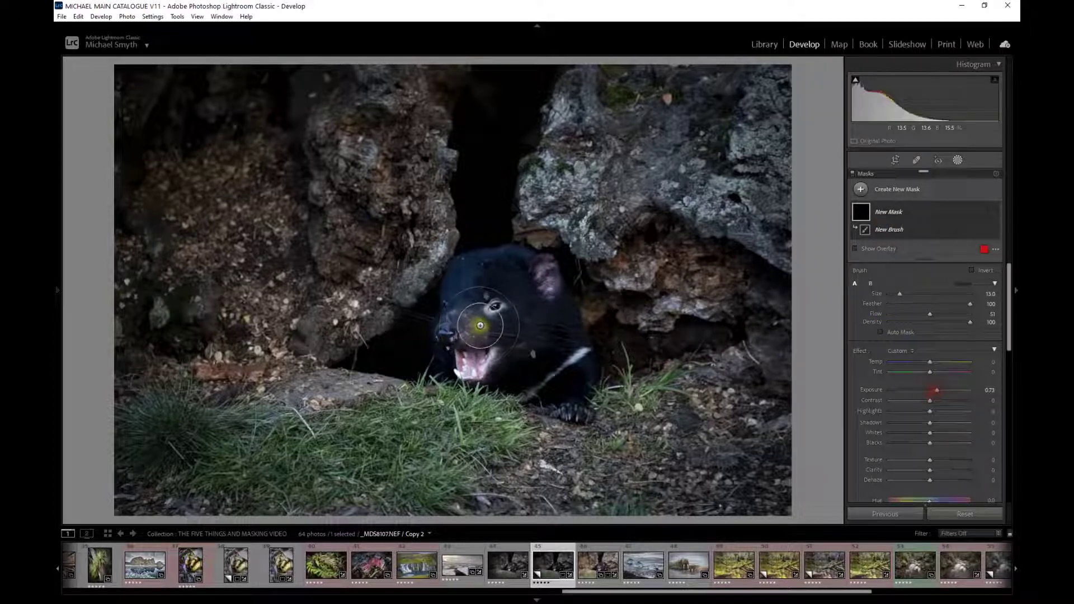
{"action": "key", "text": "alt"}
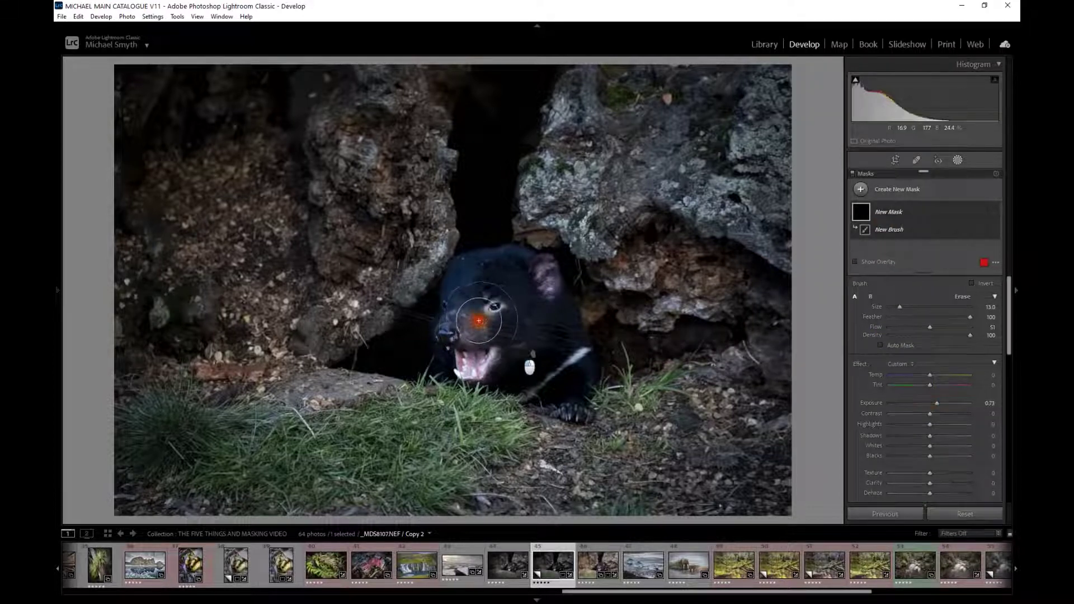
{"action": "left_click", "coordinate": [530, 315]}
{"action": "left_click_drag", "start_coordinate": [937, 403], "coordinate": [950, 402]}
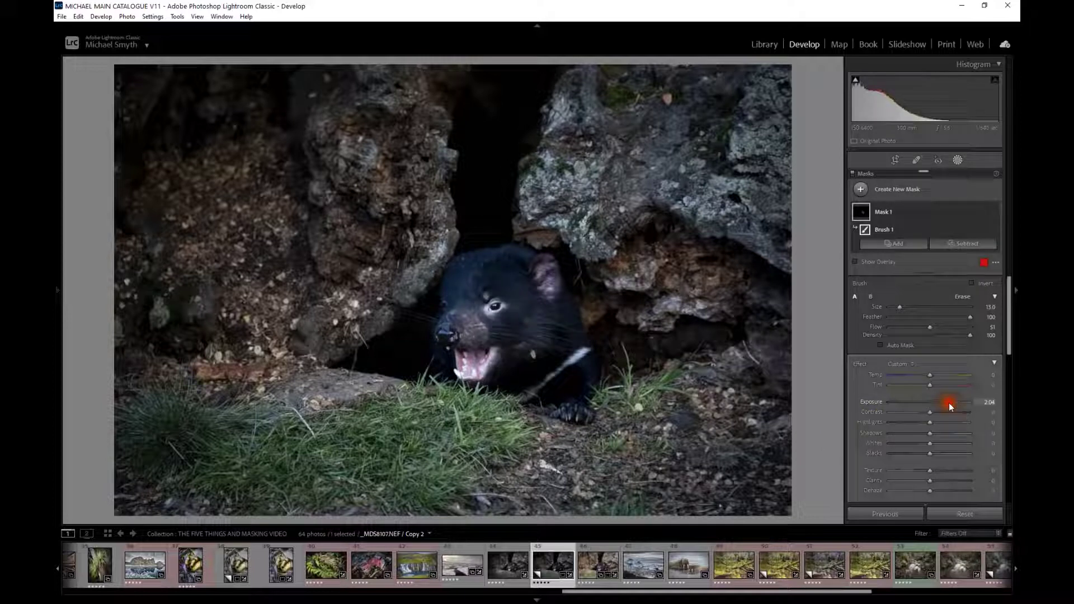
{"action": "mouse_move", "coordinate": [563, 317]}
{"action": "left_mouse_down"}
{"action": "mouse_move", "coordinate": [539, 318]}
{"action": "mouse_move", "coordinate": [571, 376]}
{"action": "mouse_move", "coordinate": [546, 316]}
{"action": "mouse_move", "coordinate": [480, 277]}
{"action": "mouse_move", "coordinate": [451, 324]}
{"action": "mouse_move", "coordinate": [525, 276]}
{"action": "mouse_move", "coordinate": [554, 360]}
{"action": "mouse_move", "coordinate": [511, 360]}
{"action": "mouse_move", "coordinate": [473, 342]}
{"action": "mouse_move", "coordinate": [485, 267]}
{"action": "mouse_move", "coordinate": [568, 345]}
{"action": "mouse_move", "coordinate": [571, 376]}
{"action": "left_mouse_up"}
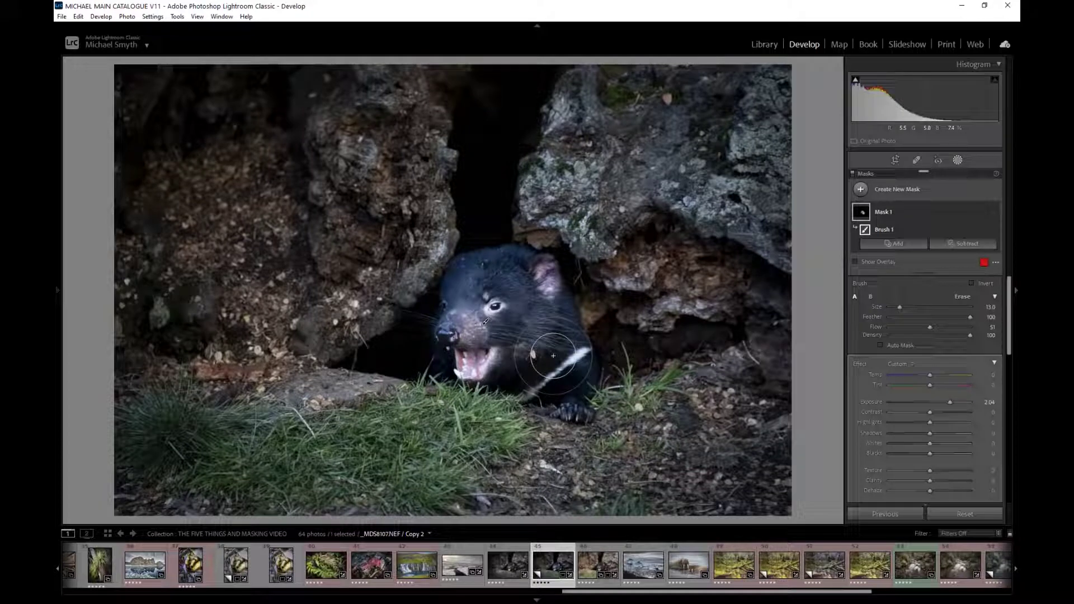
{"action": "key", "text": "shift+w"}
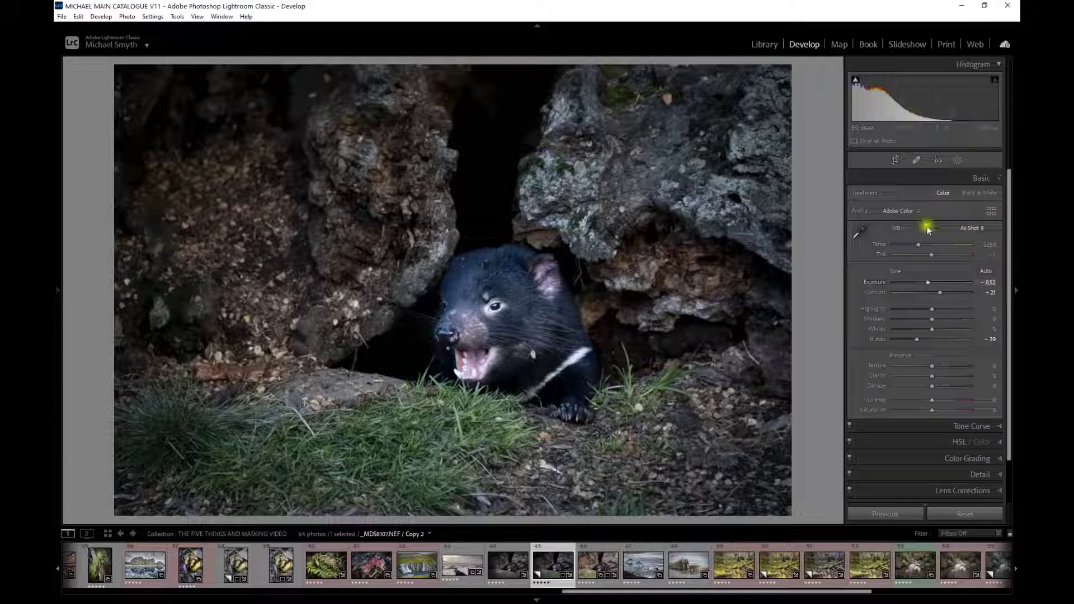
Set the whole photo's exposure to +0.26 and shadows to +3.
{"action": "left_click", "coordinate": [926, 283]}
{"action": "left_click_drag", "start_coordinate": [927, 284], "coordinate": [933, 283]}
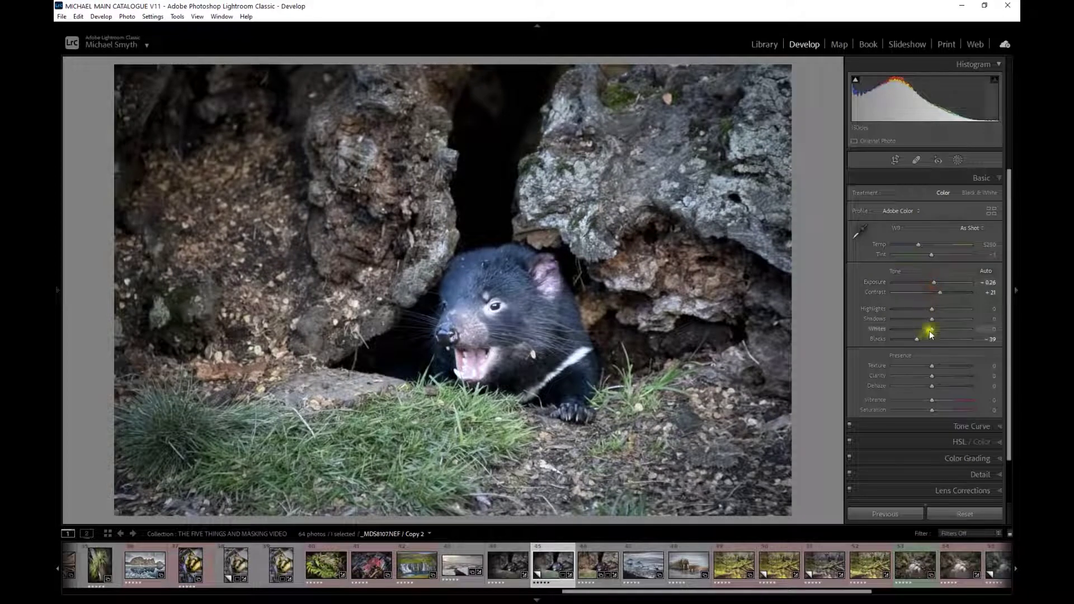
{"action": "left_click_drag", "start_coordinate": [932, 319], "coordinate": [933, 322]}
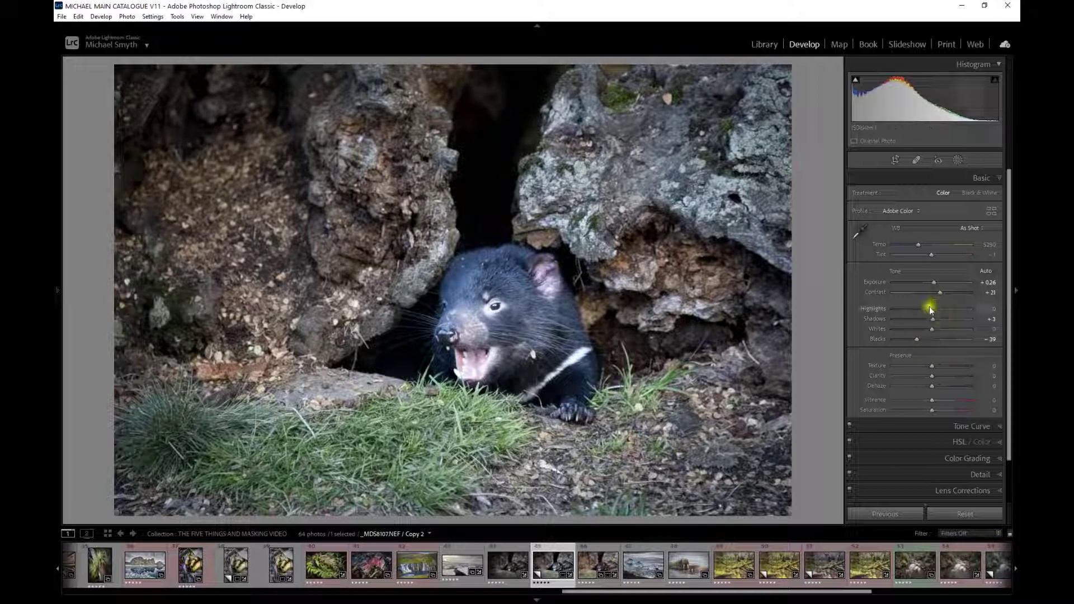
{"action": "left_click_drag", "start_coordinate": [931, 309], "coordinate": [933, 280]}
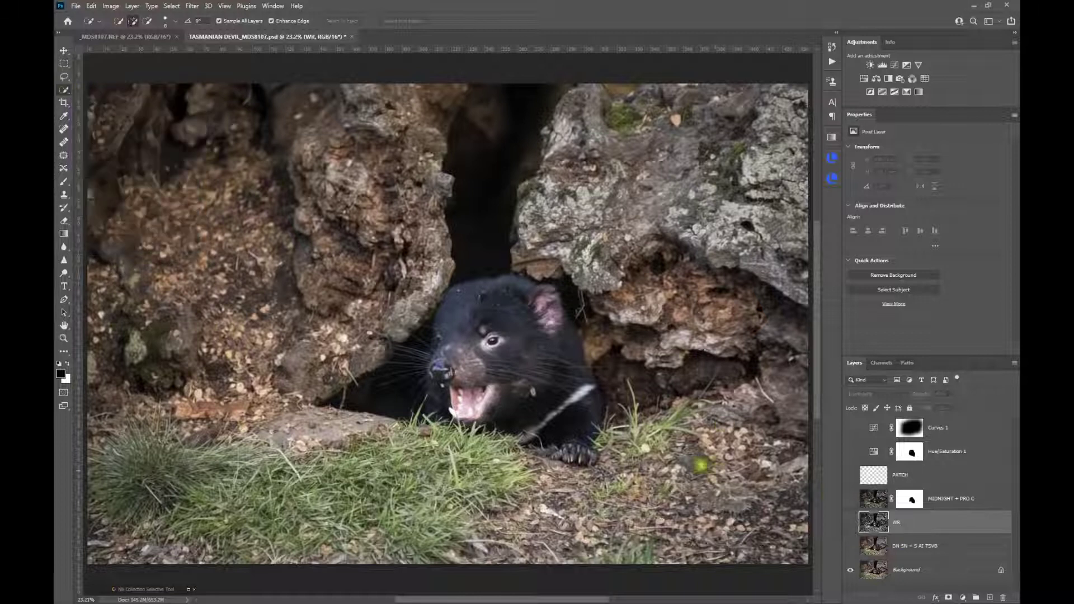
In Photoshop, try selecting the Tasmanian devil with the Quick Selection and Object Selection tools, leaving nothing selected and Quick Selection active.
{"action": "mouse_move", "coordinate": [542, 371]}
{"action": "left_mouse_down"}
{"action": "mouse_move", "coordinate": [473, 318]}
{"action": "mouse_move", "coordinate": [478, 302]}
{"action": "mouse_move", "coordinate": [582, 444]}
{"action": "left_mouse_up"}
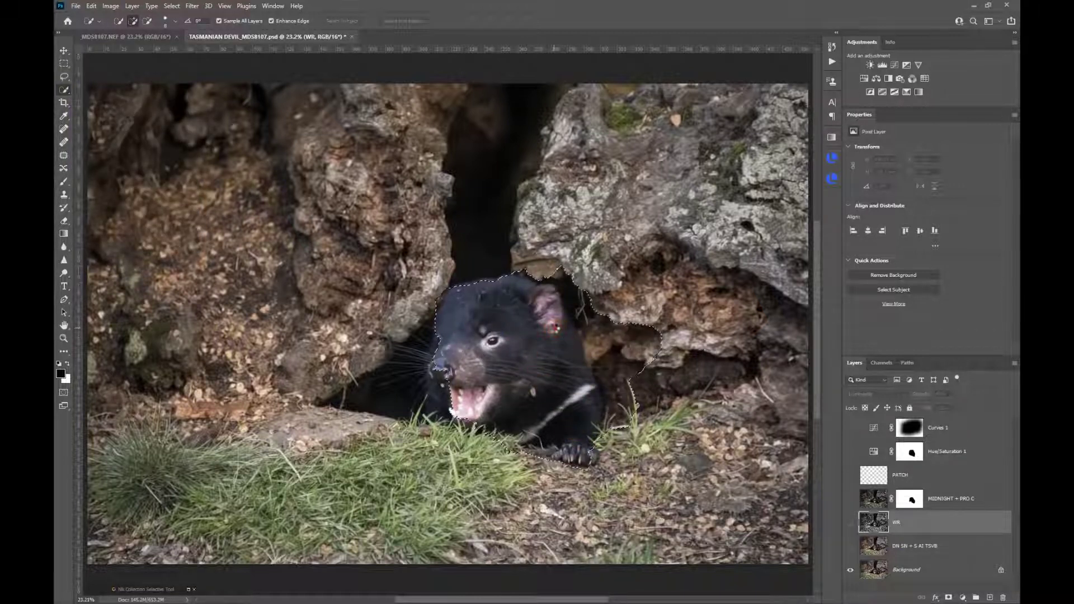
{"action": "left_click", "coordinate": [171, 7]}
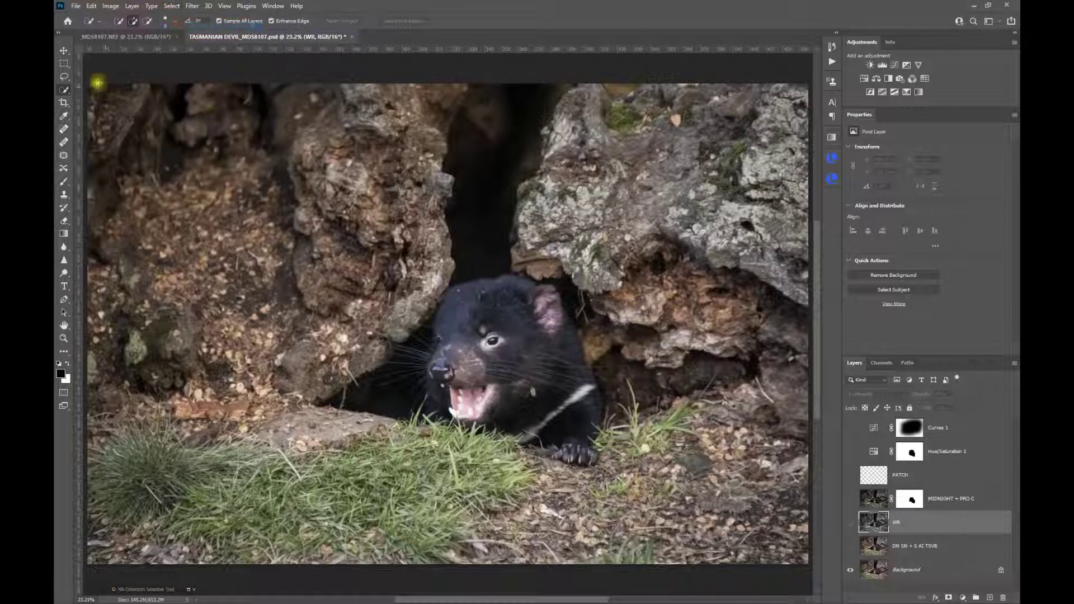
{"action": "left_click", "coordinate": [63, 89]}
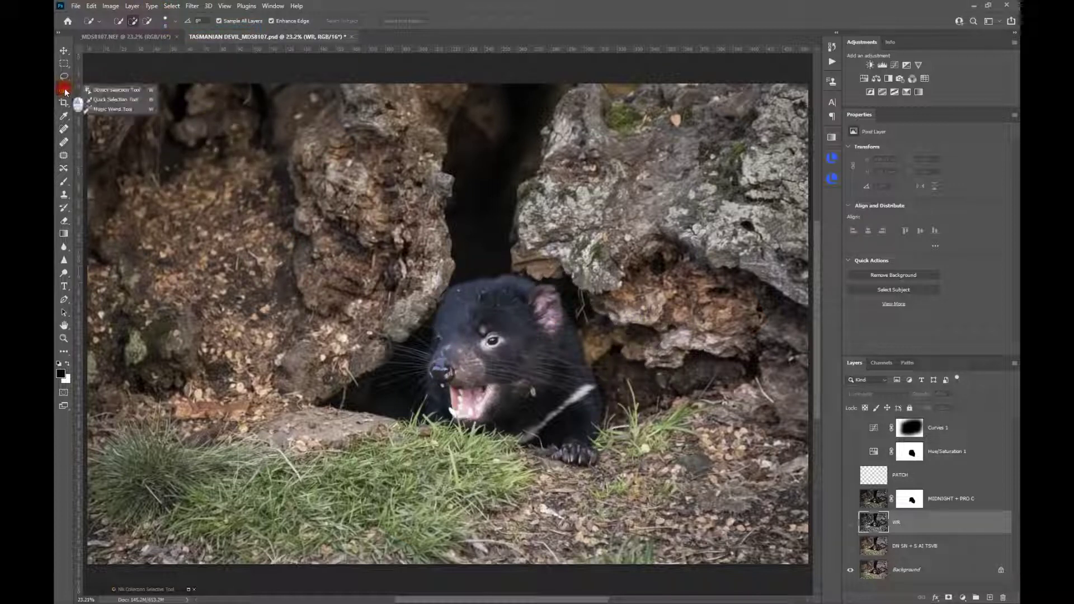
{"action": "left_click", "coordinate": [114, 90]}
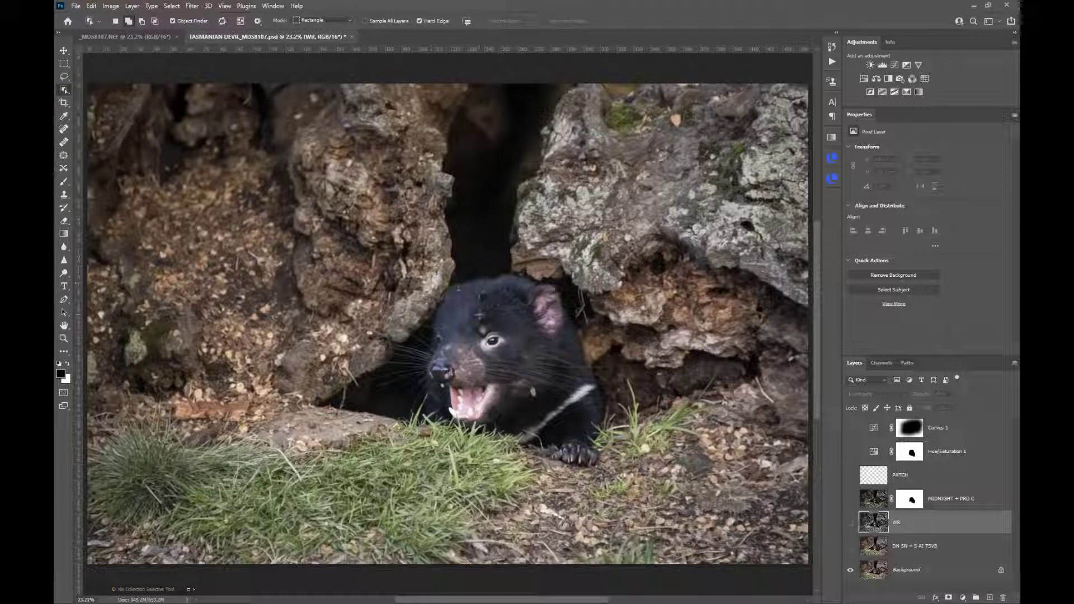
{"action": "left_click", "coordinate": [540, 343]}
{"action": "left_click", "coordinate": [515, 341]}
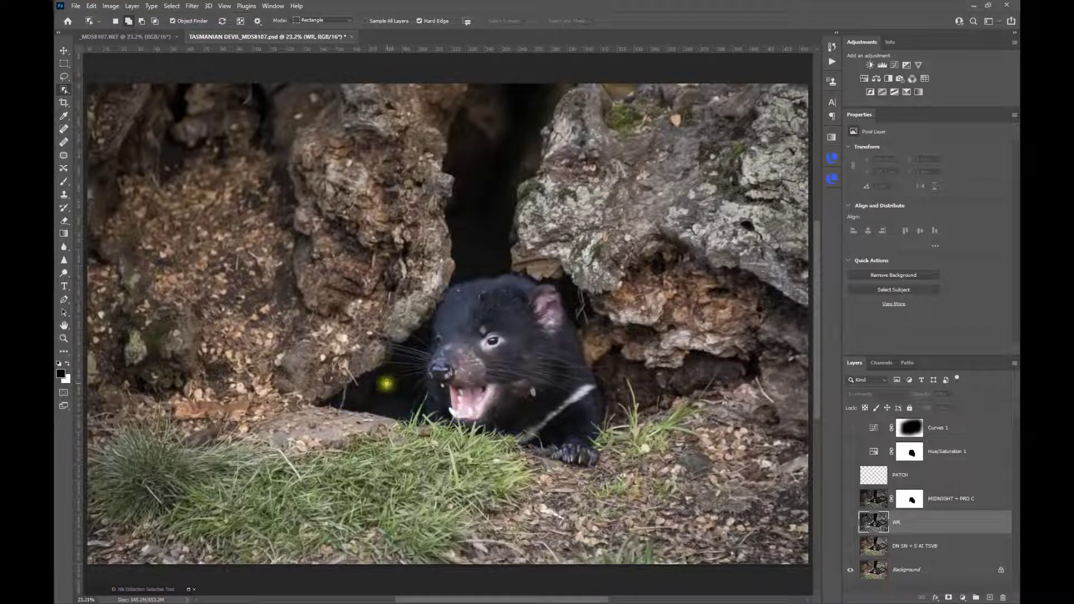
{"action": "right_click", "coordinate": [61, 93]}
{"action": "left_click", "coordinate": [98, 102]}
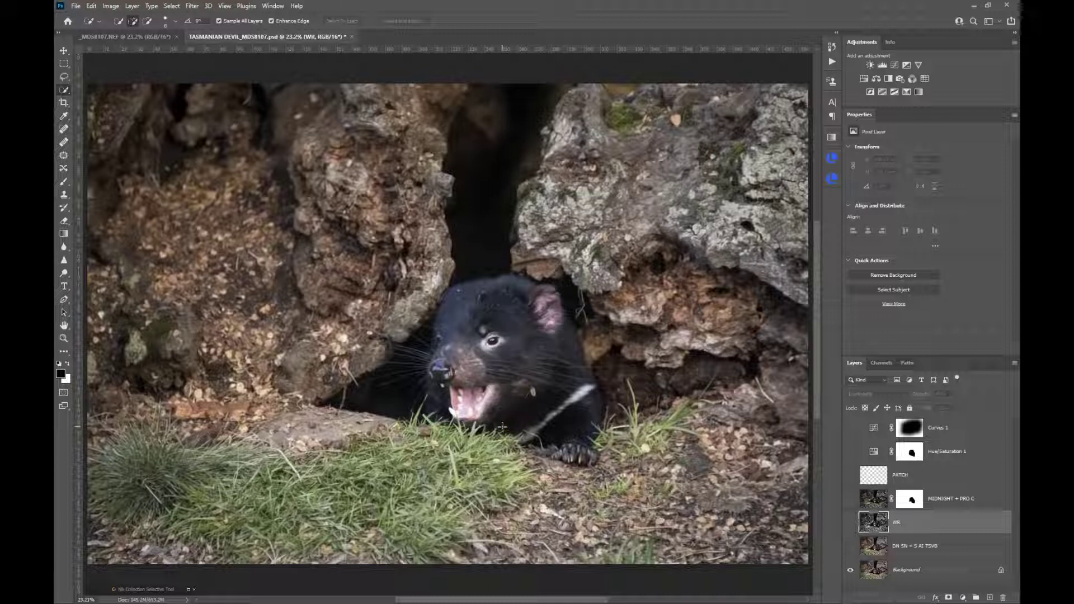
Turn on the visibility of the DN SN + S AI TSVB, WR and MIDNIGHT + PRO C layers.
{"action": "left_click", "coordinate": [852, 547]}
{"action": "left_click", "coordinate": [851, 522]}
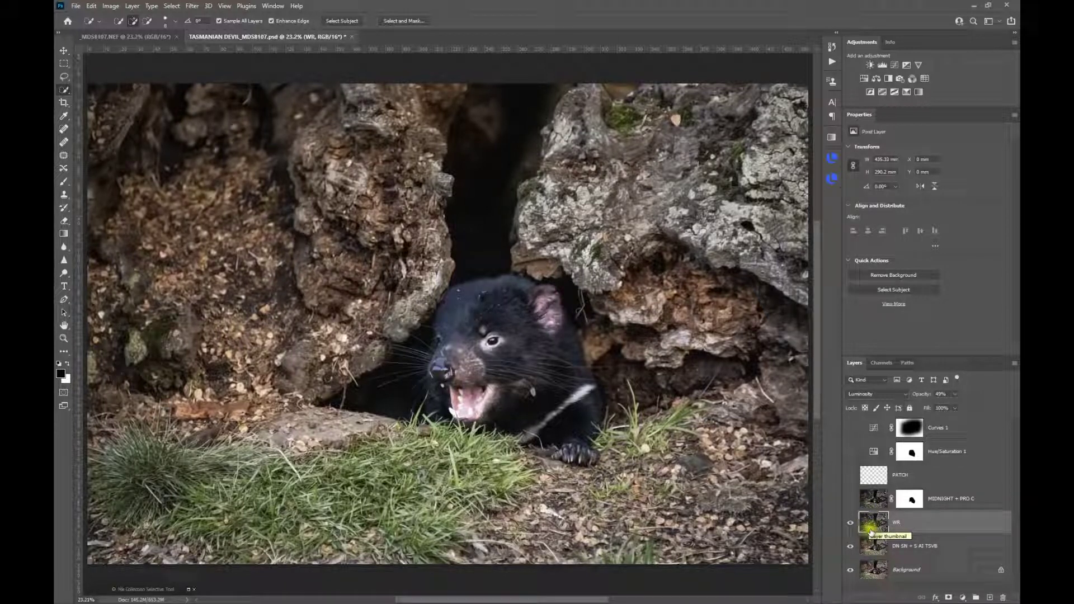
{"action": "left_click", "coordinate": [844, 519]}
{"action": "left_click", "coordinate": [842, 516]}
{"action": "left_click", "coordinate": [848, 499]}
{"action": "left_click", "coordinate": [848, 500]}
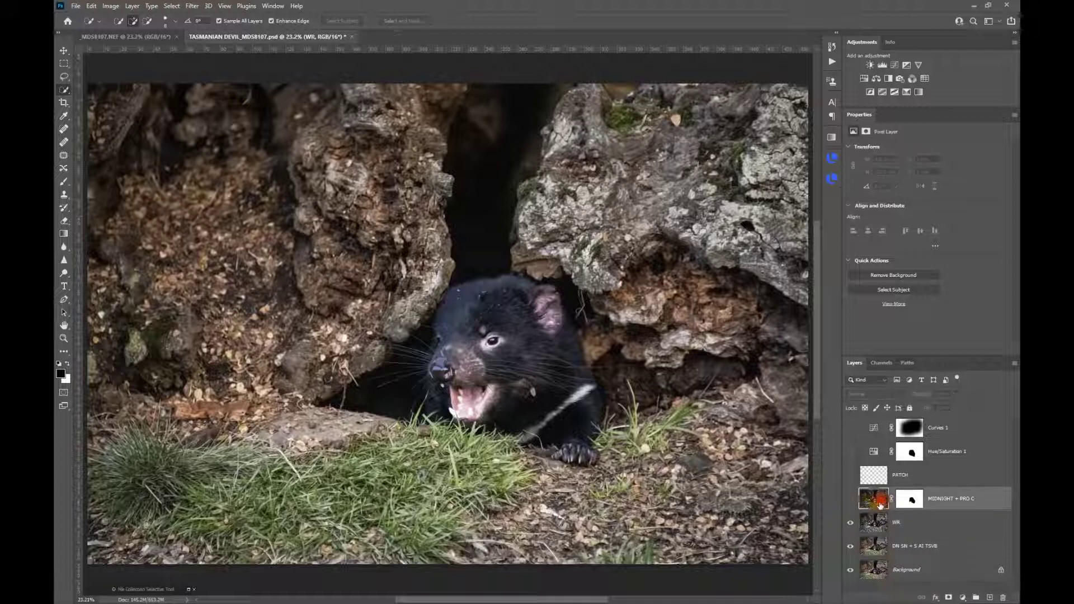
{"action": "left_click", "coordinate": [849, 501]}
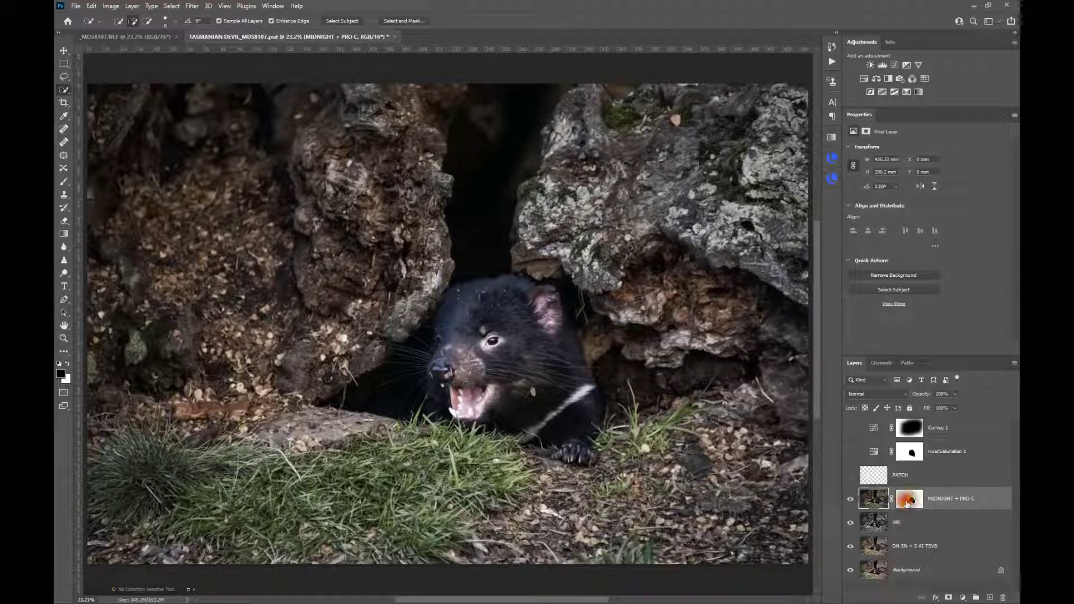
View the MIDNIGHT + PRO C layer's mask on its own, and return to the image with the layer's picture content active.
{"action": "left_click", "coordinate": [907, 501]}
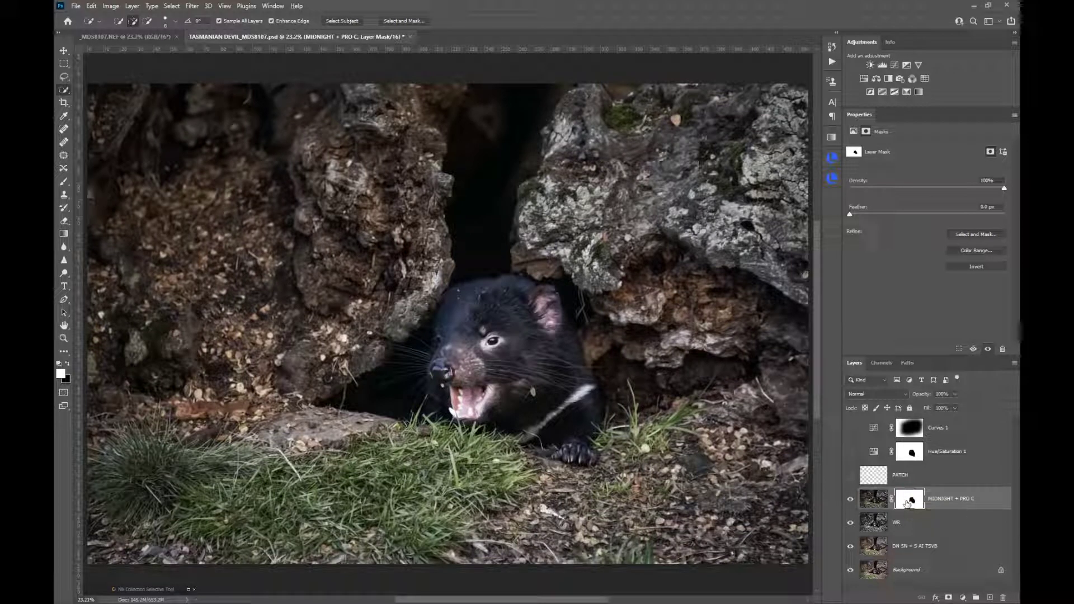
{"action": "left_click", "coordinate": [907, 501], "text": "alt"}
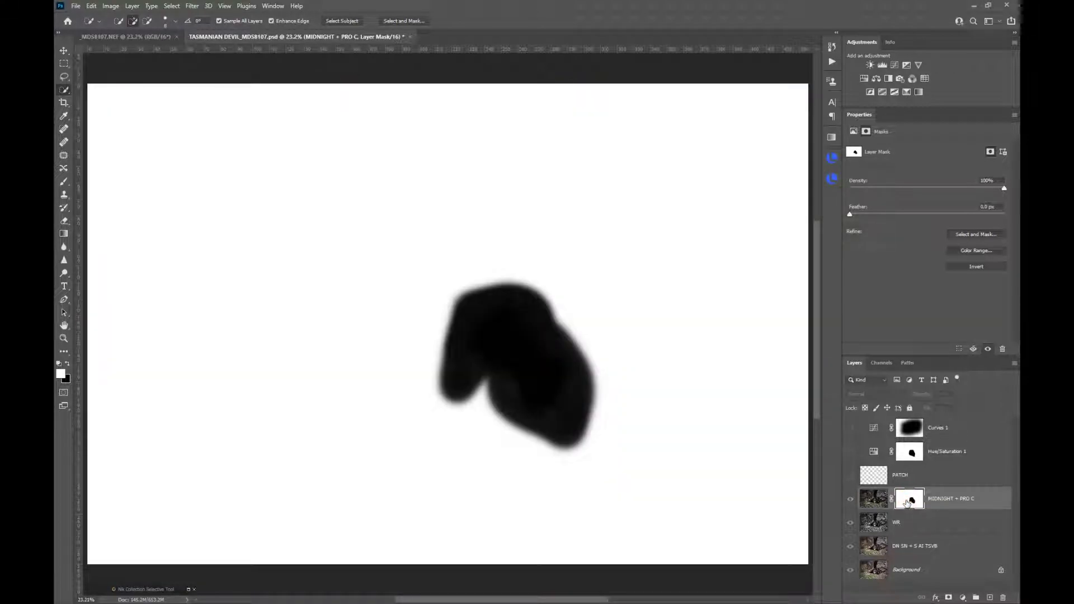
{"action": "left_click", "coordinate": [907, 501], "text": "alt"}
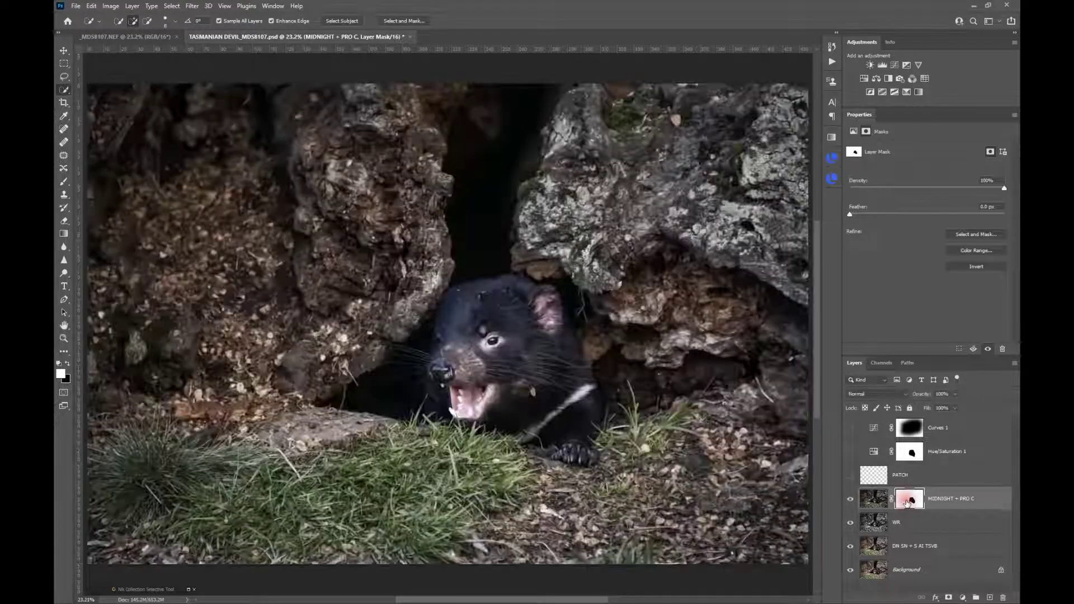
{"action": "left_click", "coordinate": [874, 499]}
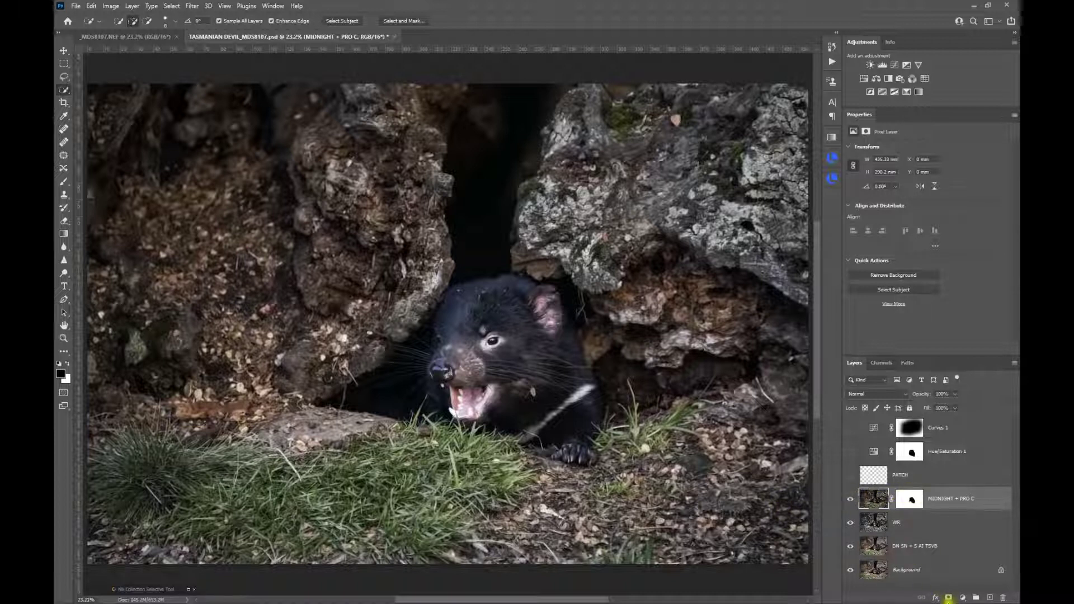
Delete the layer mask from the MIDNIGHT + PRO C layer and add a new white mask in its place.
{"action": "left_click", "coordinate": [898, 506]}
{"action": "right_click", "coordinate": [902, 502]}
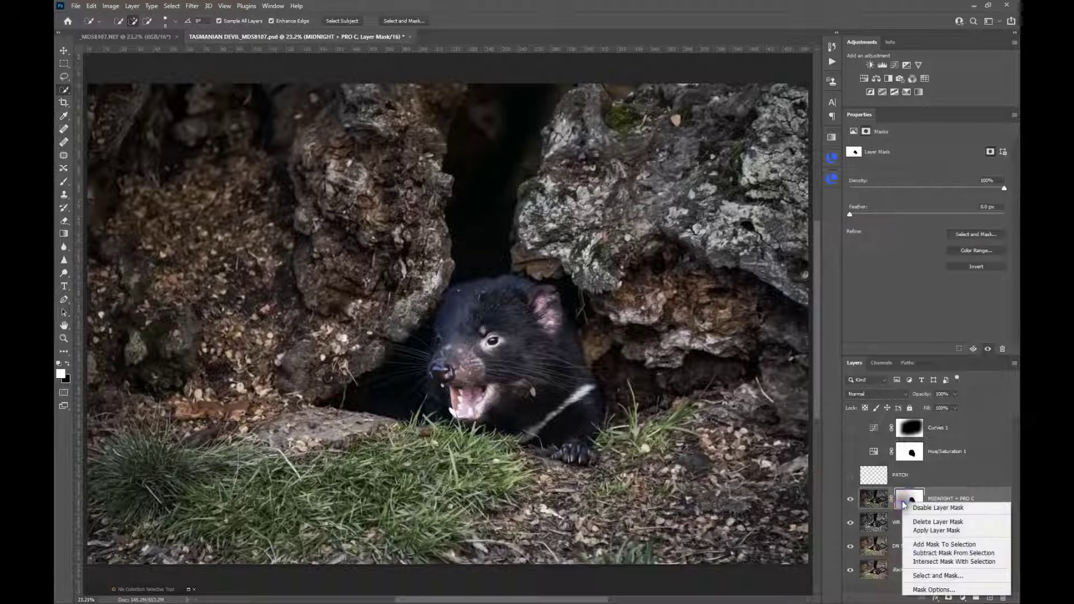
{"action": "left_click", "coordinate": [913, 523]}
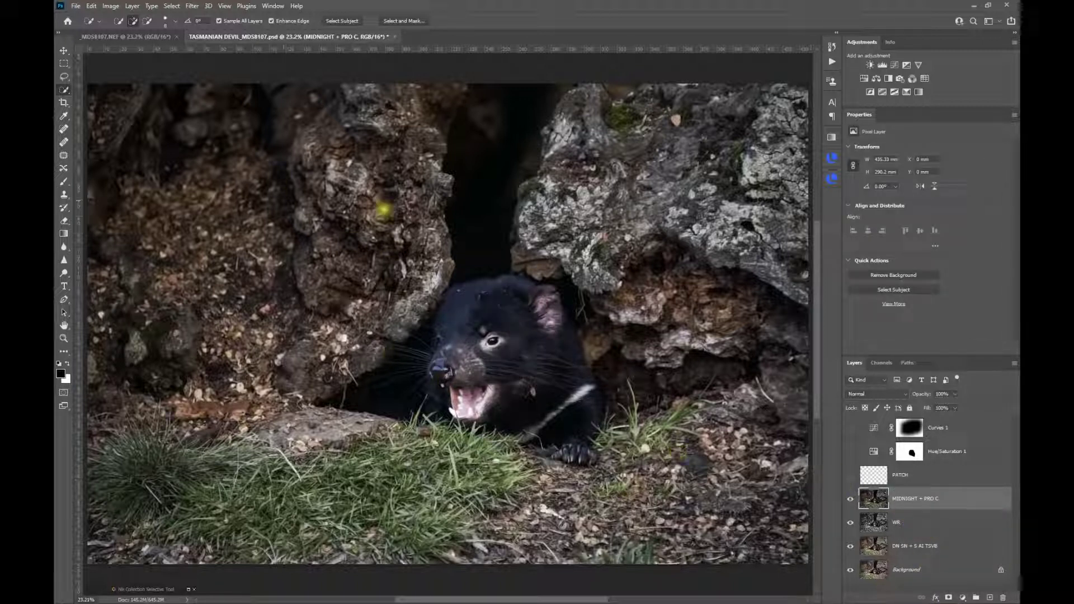
{"action": "left_click", "coordinate": [949, 598]}
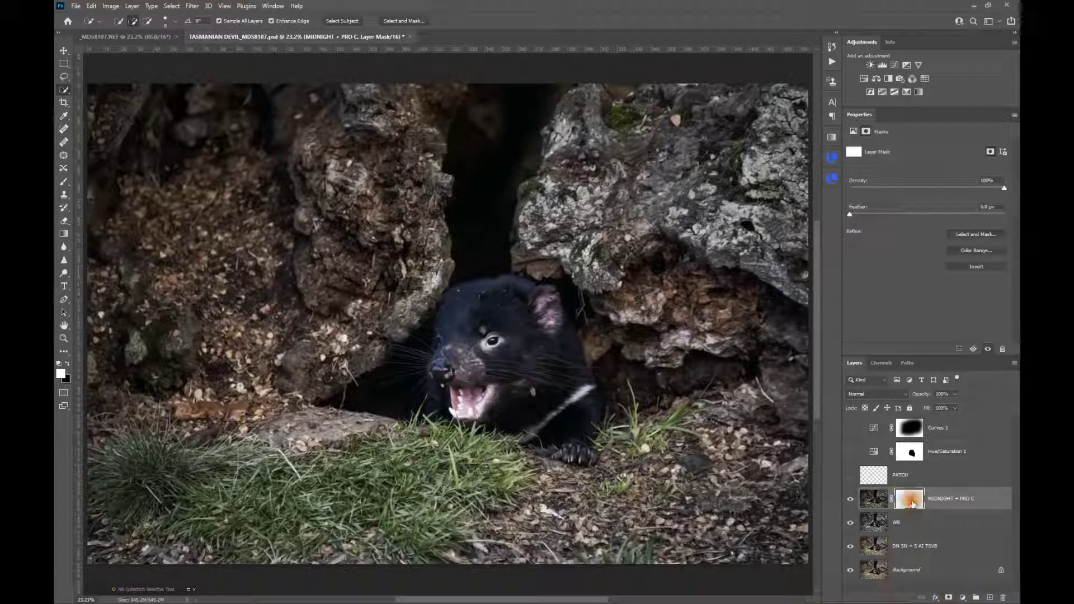
Brush black with an enlarged soft brush over the Tasmanian devil on the MIDNIGHT + PRO C mask to hide the layer's effect there.
{"action": "left_click", "coordinate": [64, 182]}
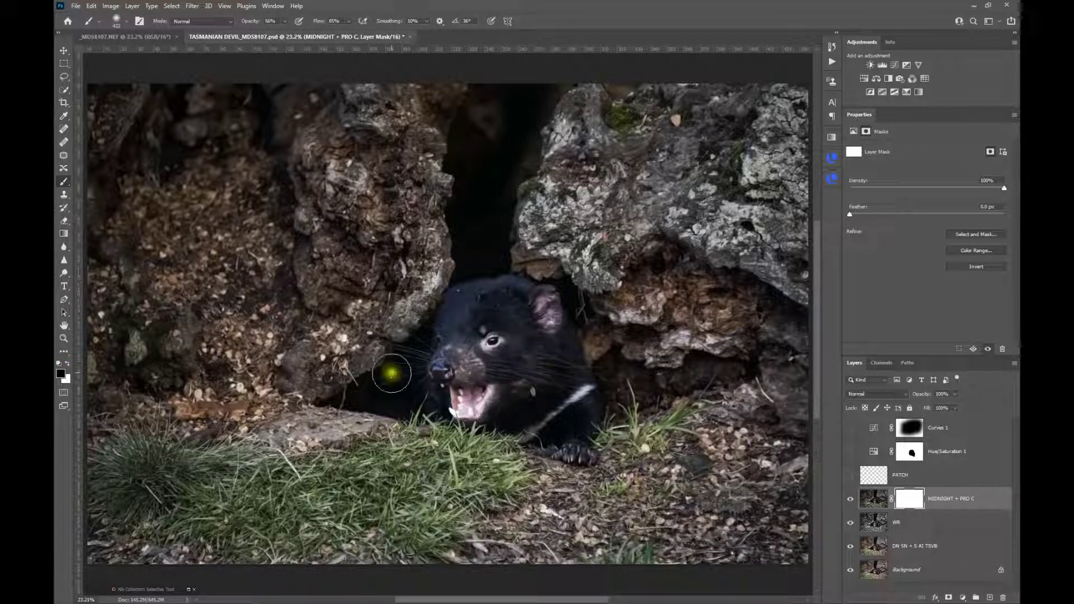
{"action": "key", "text": "bracketright"}
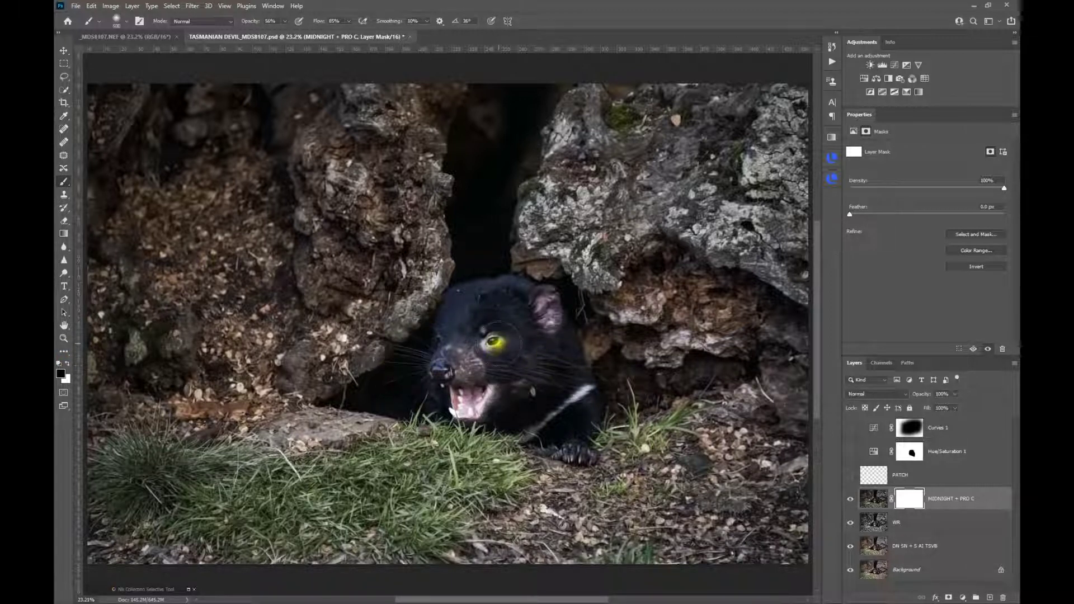
{"action": "key", "text": "bracketright"}
{"action": "mouse_move", "coordinate": [515, 312]}
{"action": "left_mouse_down"}
{"action": "mouse_move", "coordinate": [469, 332]}
{"action": "mouse_move", "coordinate": [506, 372]}
{"action": "mouse_move", "coordinate": [489, 355]}
{"action": "mouse_move", "coordinate": [488, 313]}
{"action": "mouse_move", "coordinate": [541, 334]}
{"action": "mouse_move", "coordinate": [552, 366]}
{"action": "mouse_move", "coordinate": [531, 340]}
{"action": "mouse_move", "coordinate": [572, 412]}
{"action": "mouse_move", "coordinate": [504, 380]}
{"action": "mouse_move", "coordinate": [551, 414]}
{"action": "mouse_move", "coordinate": [473, 392]}
{"action": "mouse_move", "coordinate": [459, 368]}
{"action": "mouse_move", "coordinate": [444, 373]}
{"action": "mouse_move", "coordinate": [464, 319]}
{"action": "mouse_move", "coordinate": [531, 353]}
{"action": "mouse_move", "coordinate": [556, 351]}
{"action": "mouse_move", "coordinate": [569, 409]}
{"action": "mouse_move", "coordinate": [558, 415]}
{"action": "mouse_move", "coordinate": [492, 363]}
{"action": "mouse_move", "coordinate": [527, 411]}
{"action": "mouse_move", "coordinate": [521, 325]}
{"action": "left_mouse_up"}
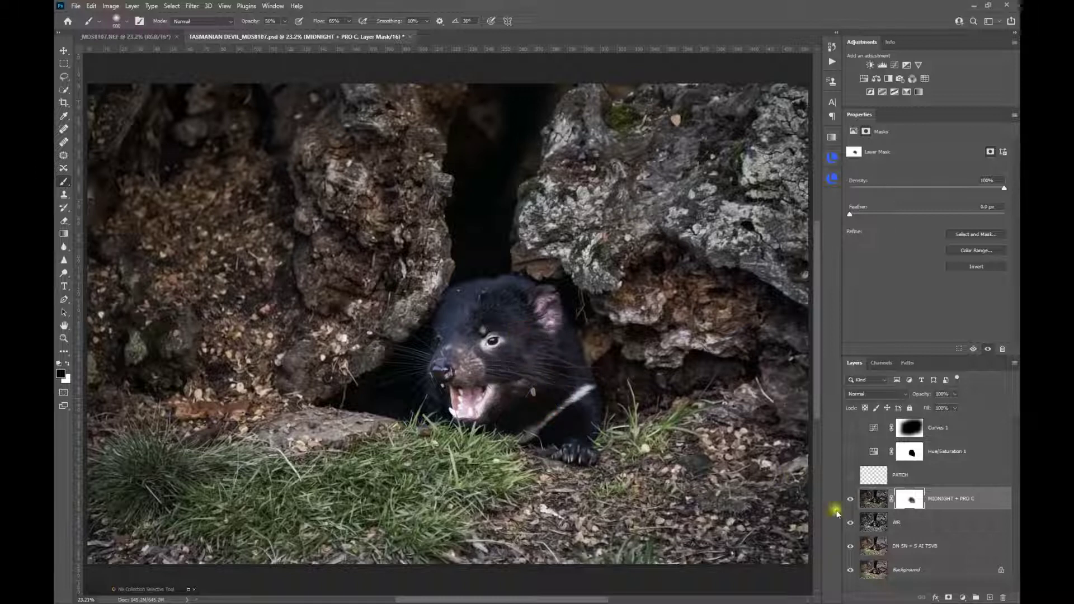
Disable the MIDNIGHT + PRO C layer mask to compare the image without it, and enable it again.
{"action": "right_click", "coordinate": [910, 502]}
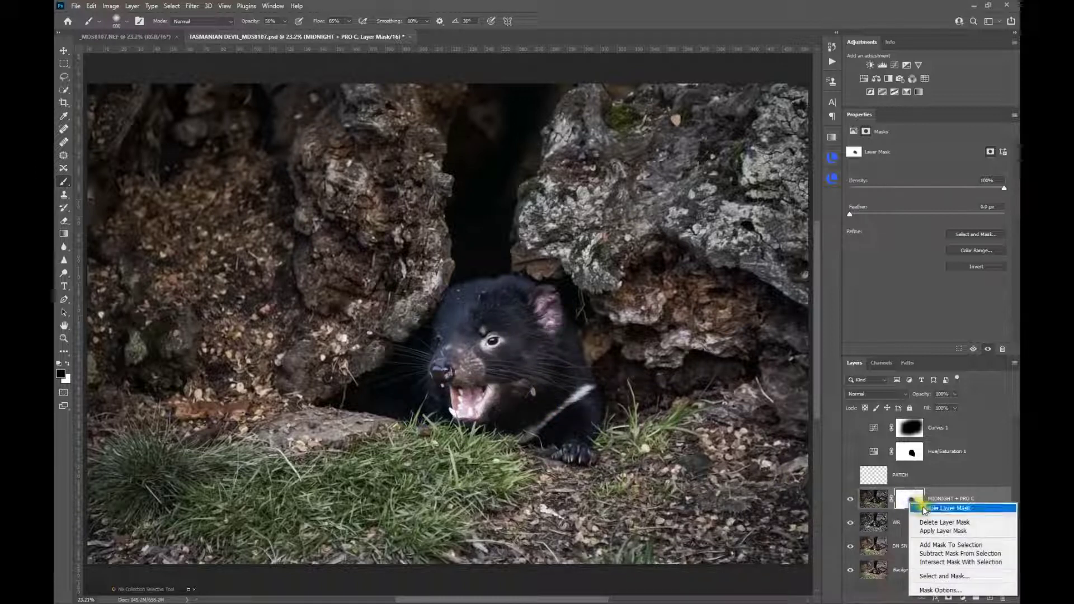
{"action": "left_click", "coordinate": [945, 508]}
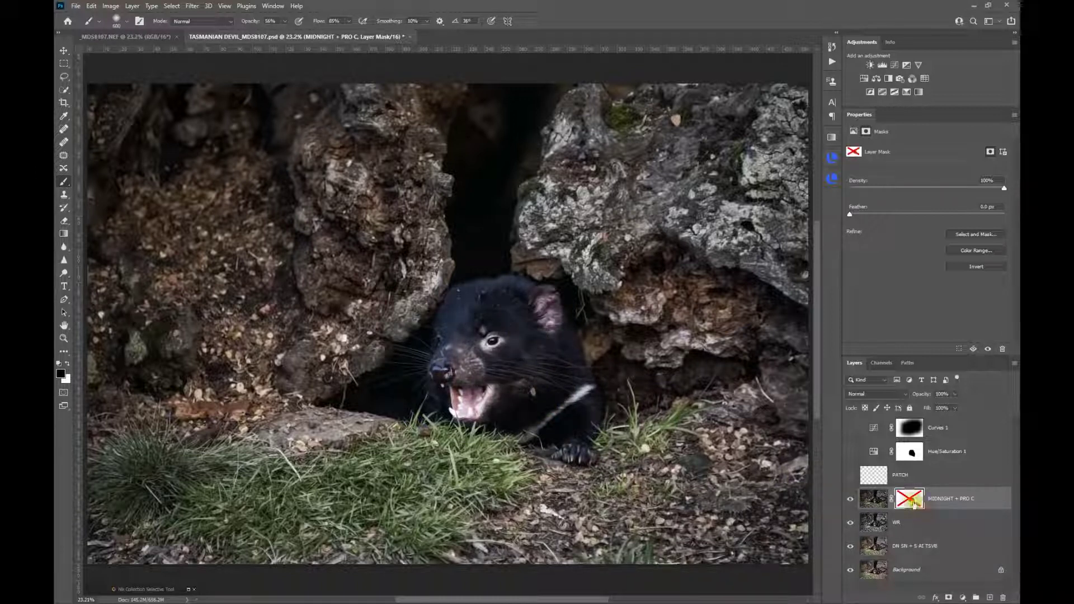
{"action": "left_click", "coordinate": [913, 502], "text": "shift"}
Paint more black over the Tasmanian devil's body and head on the MIDNIGHT + PRO C mask.
{"action": "mouse_move", "coordinate": [548, 369]}
{"action": "left_mouse_down"}
{"action": "mouse_move", "coordinate": [570, 426]}
{"action": "mouse_move", "coordinate": [566, 403]}
{"action": "mouse_move", "coordinate": [463, 374]}
{"action": "mouse_move", "coordinate": [473, 334]}
{"action": "mouse_move", "coordinate": [546, 335]}
{"action": "mouse_move", "coordinate": [493, 312]}
{"action": "left_mouse_up"}
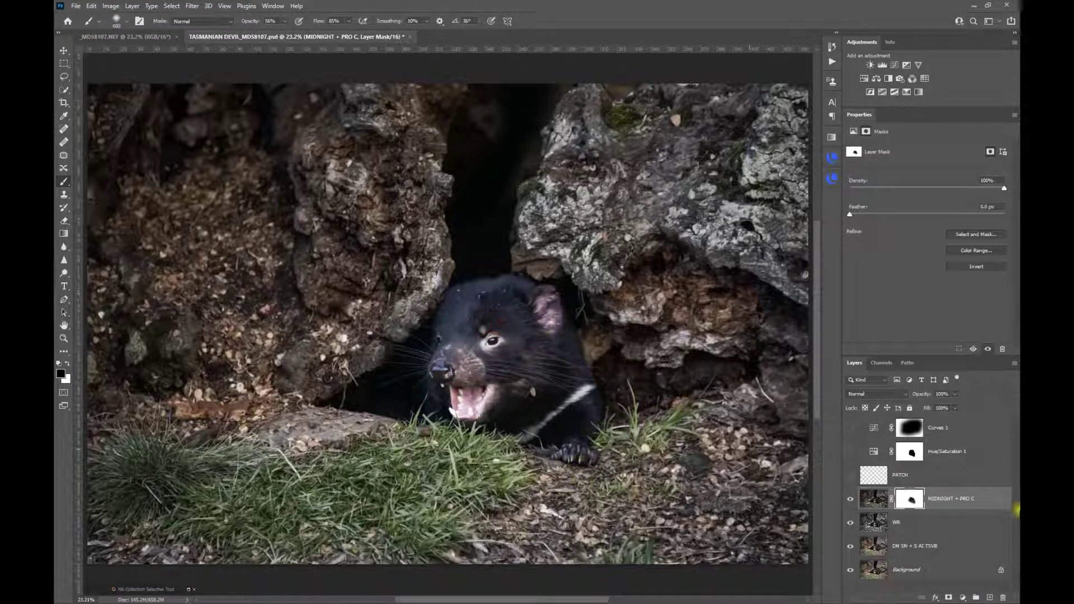
{"action": "left_click", "coordinate": [792, 533]}
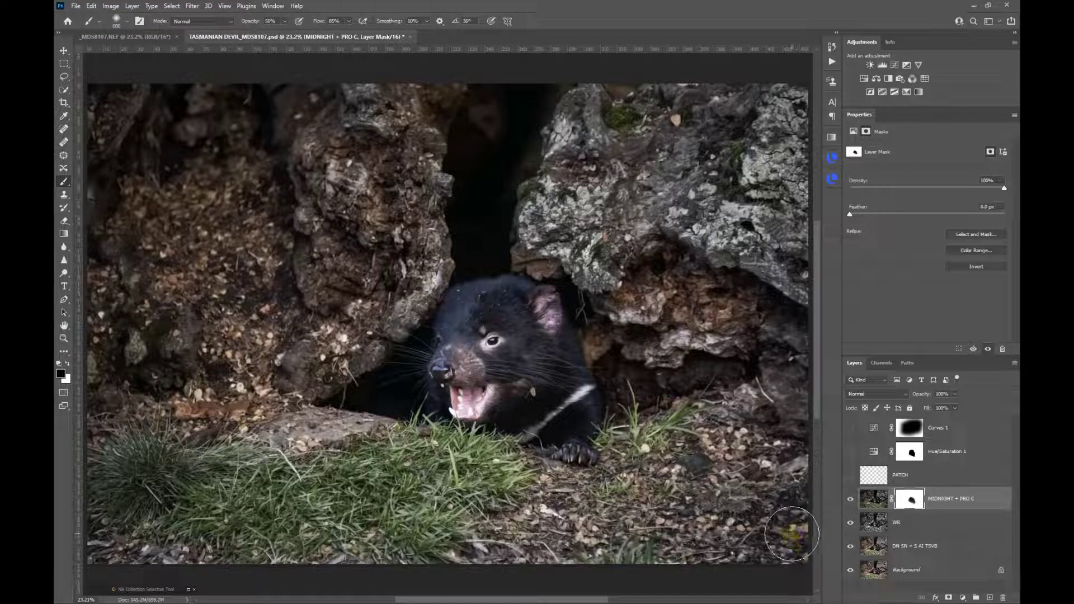
{"action": "left_click", "coordinate": [789, 524]}
{"action": "left_click", "coordinate": [702, 471]}
{"action": "left_click", "coordinate": [652, 438]}
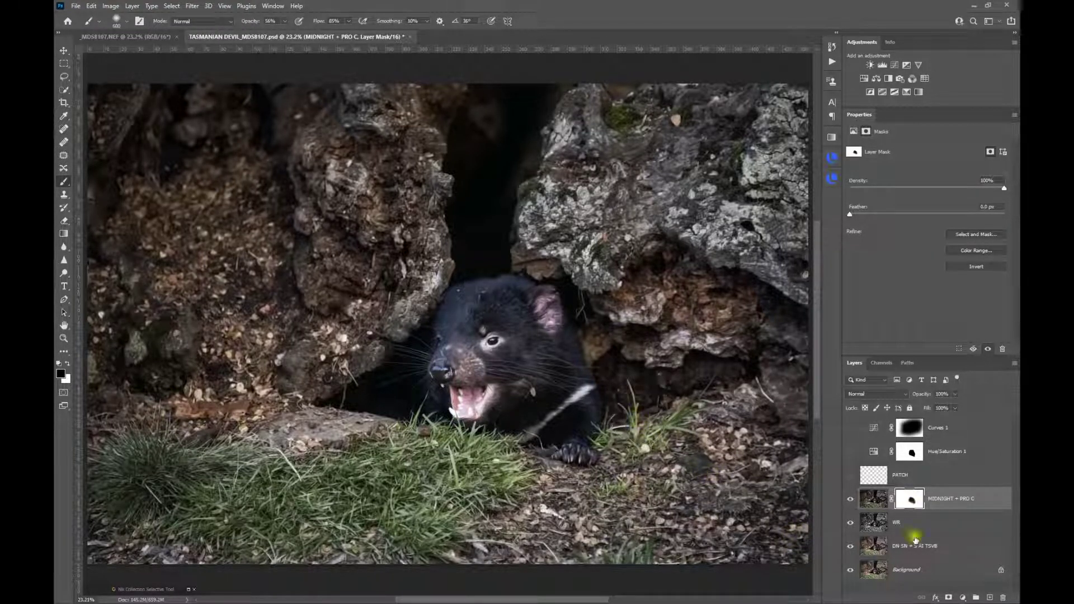
Select the Curves 1 layer and show and hide it to compare its darkening of the photo's edges.
{"action": "left_click", "coordinate": [851, 430]}
{"action": "left_click", "coordinate": [876, 430]}
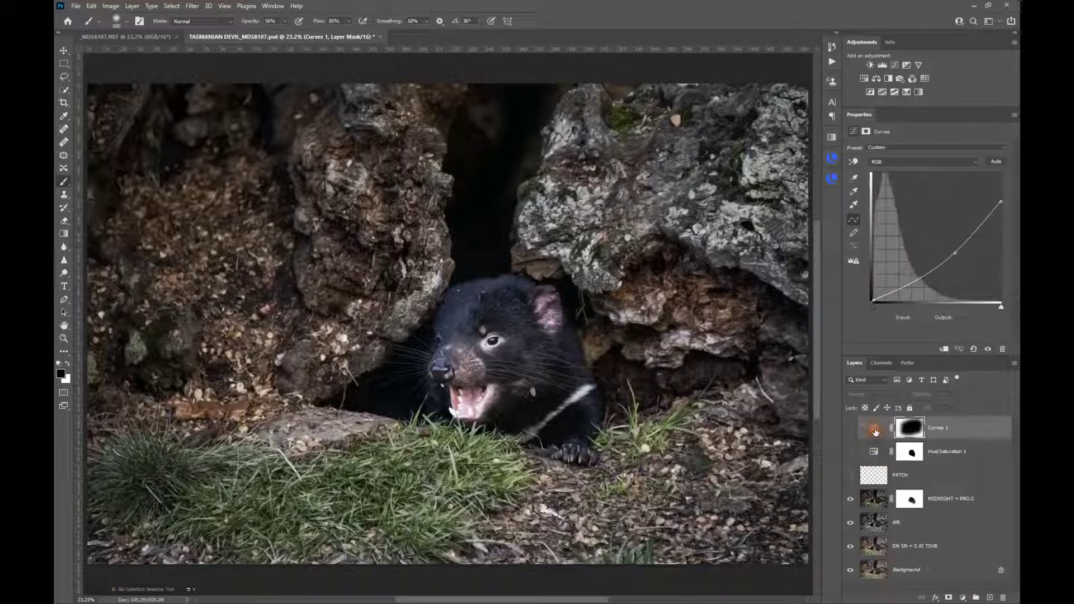
{"action": "left_click", "coordinate": [848, 429]}
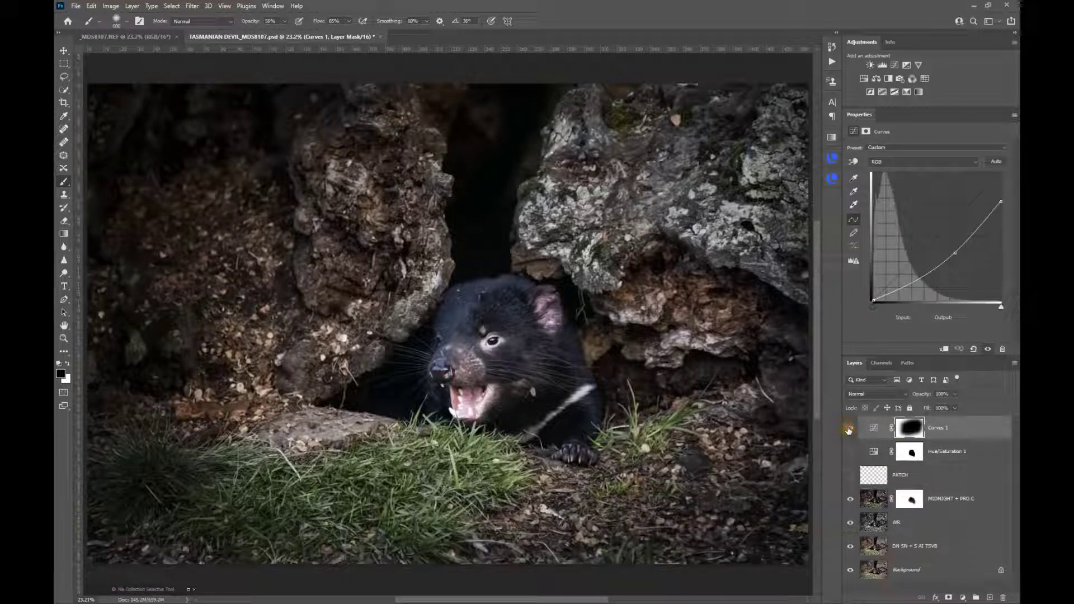
{"action": "left_click", "coordinate": [849, 428]}
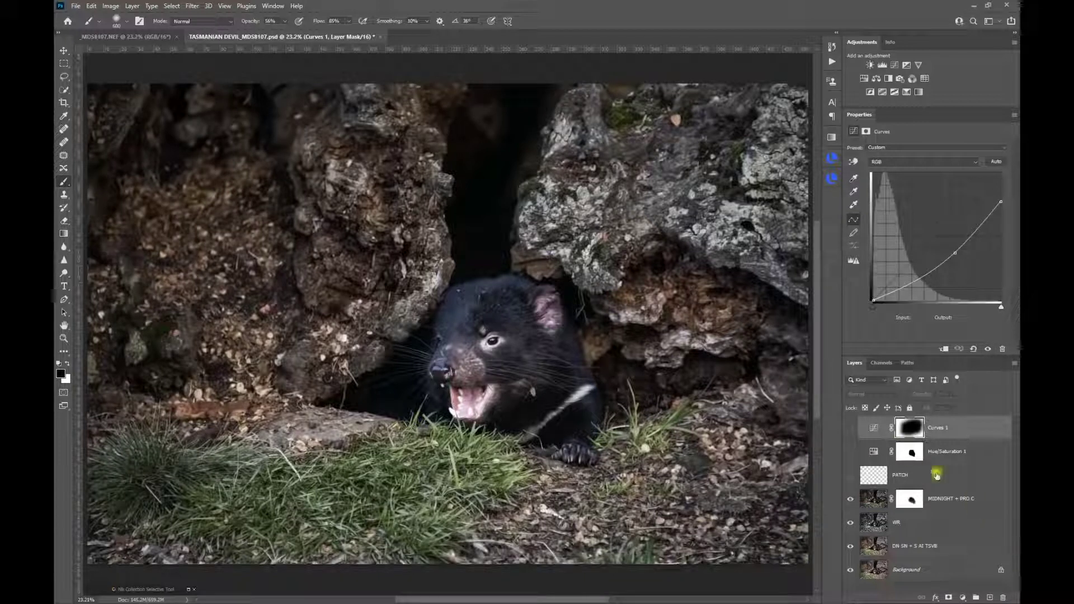
With the Hue/Saturation 1 layer active, draw a wide freehand Lasso selection around the Tasmanian devil and the surrounding rocks and grass.
{"action": "left_click", "coordinate": [965, 458]}
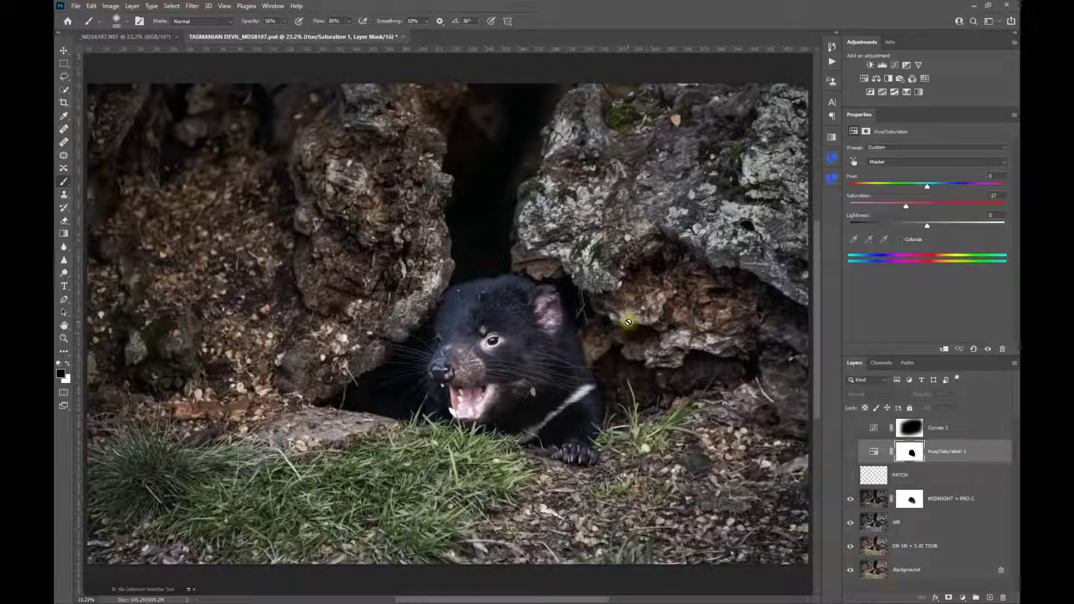
{"action": "left_click", "coordinate": [64, 78]}
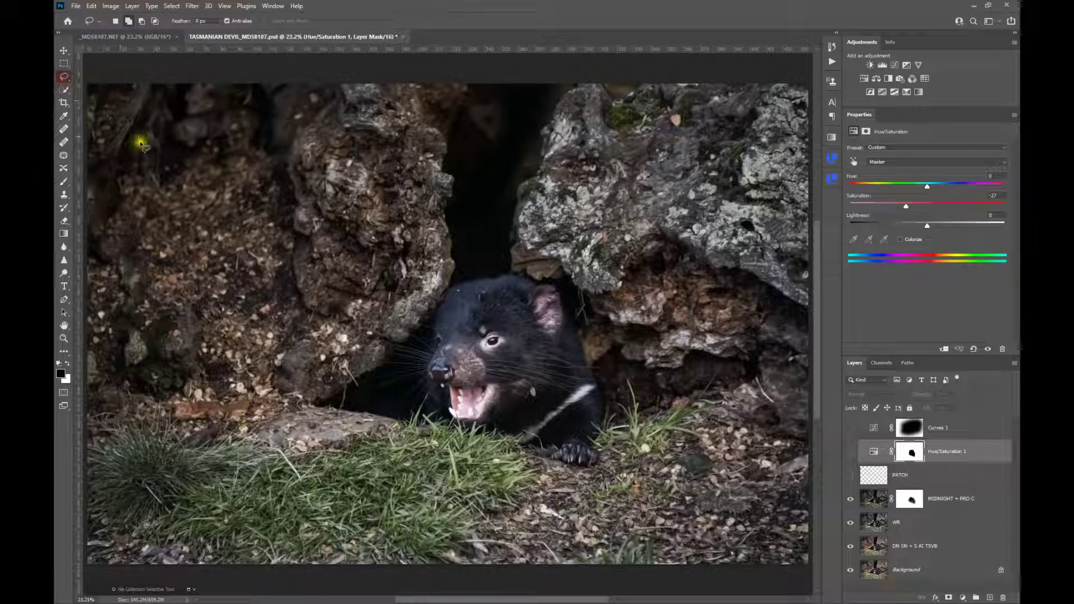
{"action": "mouse_move", "coordinate": [183, 289]}
{"action": "left_mouse_down"}
{"action": "mouse_move", "coordinate": [300, 199]}
{"action": "mouse_move", "coordinate": [400, 153]}
{"action": "mouse_move", "coordinate": [559, 152]}
{"action": "mouse_move", "coordinate": [670, 181]}
{"action": "mouse_move", "coordinate": [735, 292]}
{"action": "mouse_move", "coordinate": [769, 408]}
{"action": "mouse_move", "coordinate": [739, 467]}
{"action": "mouse_move", "coordinate": [644, 504]}
{"action": "mouse_move", "coordinate": [511, 508]}
{"action": "mouse_move", "coordinate": [354, 487]}
{"action": "mouse_move", "coordinate": [215, 429]}
{"action": "mouse_move", "coordinate": [165, 320]}
{"action": "mouse_move", "coordinate": [164, 280]}
{"action": "mouse_move", "coordinate": [210, 271]}
{"action": "left_mouse_up"}
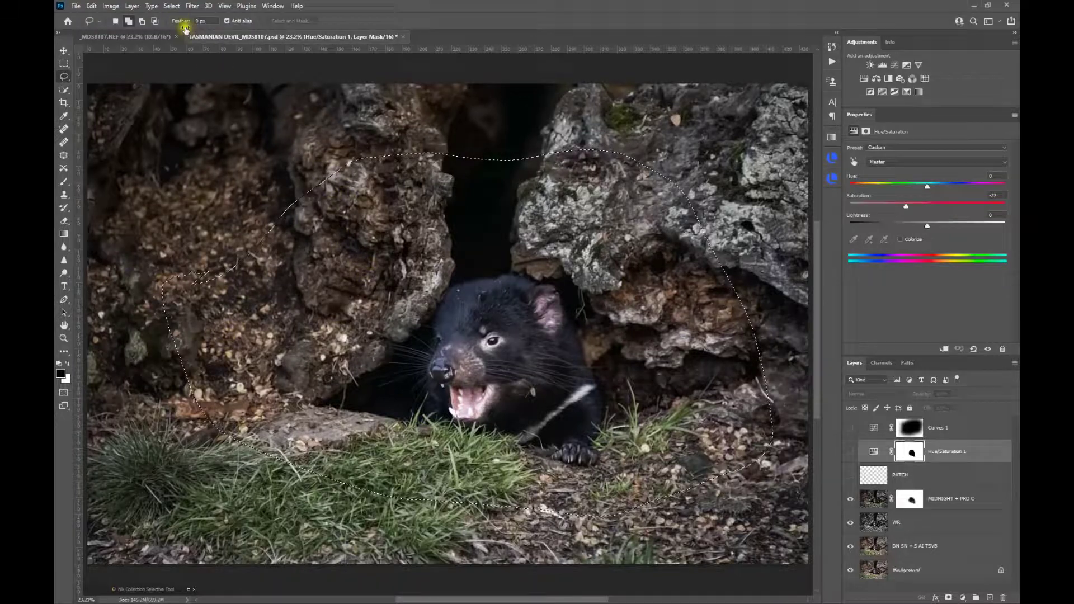
Feather the selection around the Tasmanian devil by 360 pixels and invert it to cover the photo's edges.
{"action": "left_click", "coordinate": [172, 6]}
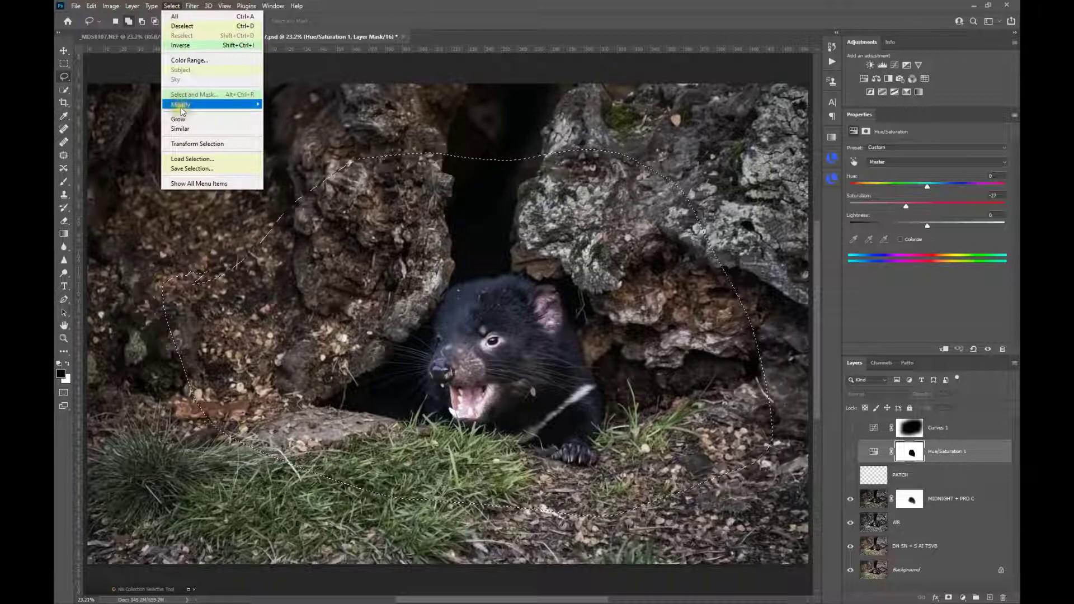
{"action": "mouse_move", "coordinate": [182, 110]}
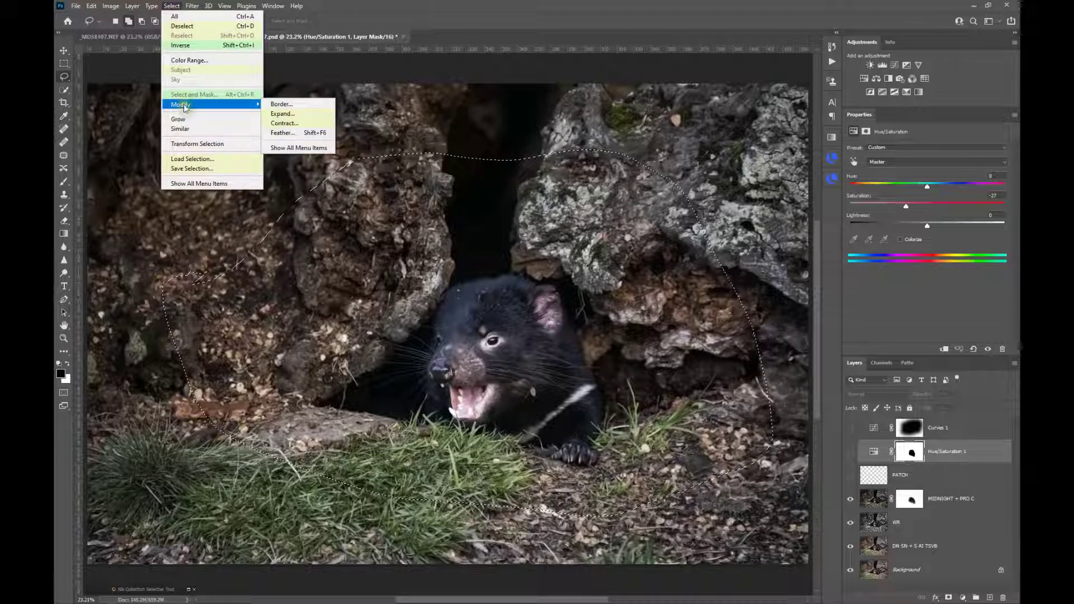
{"action": "left_click", "coordinate": [296, 133]}
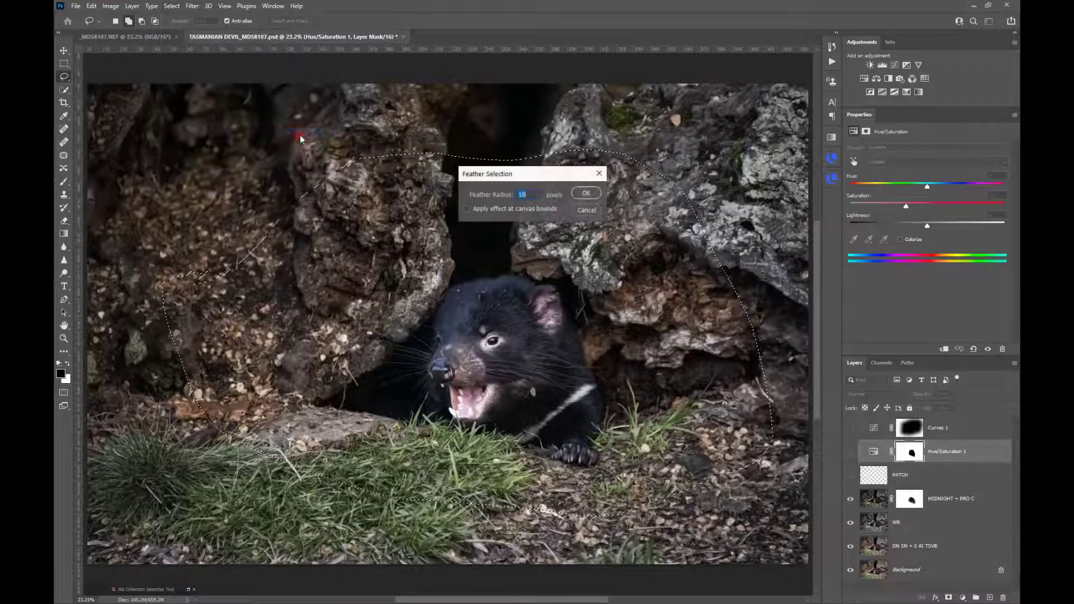
{"action": "type", "text": "3"}
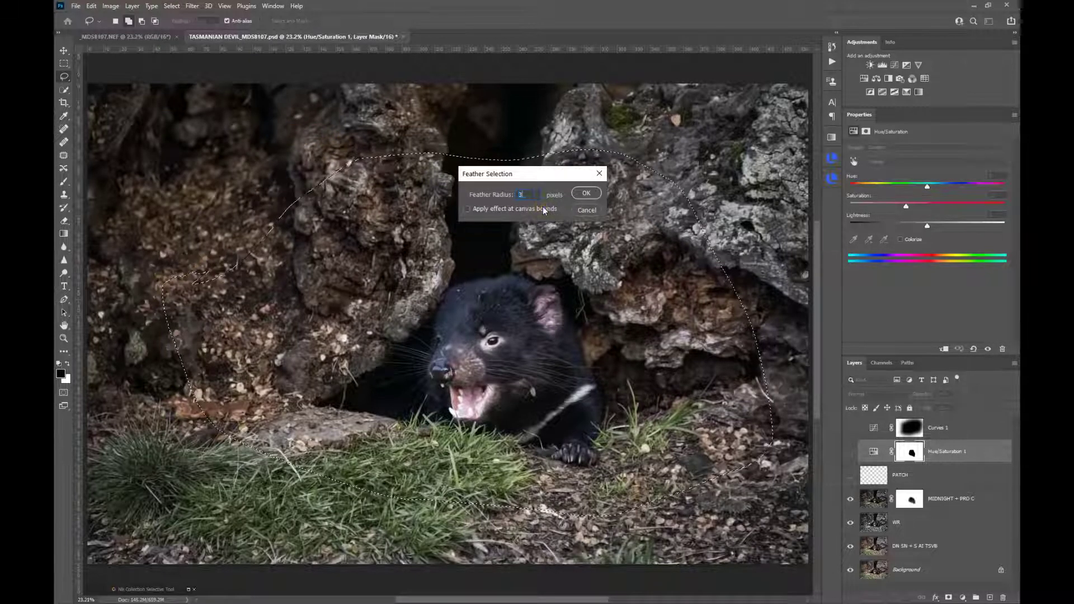
{"action": "type", "text": "60"}
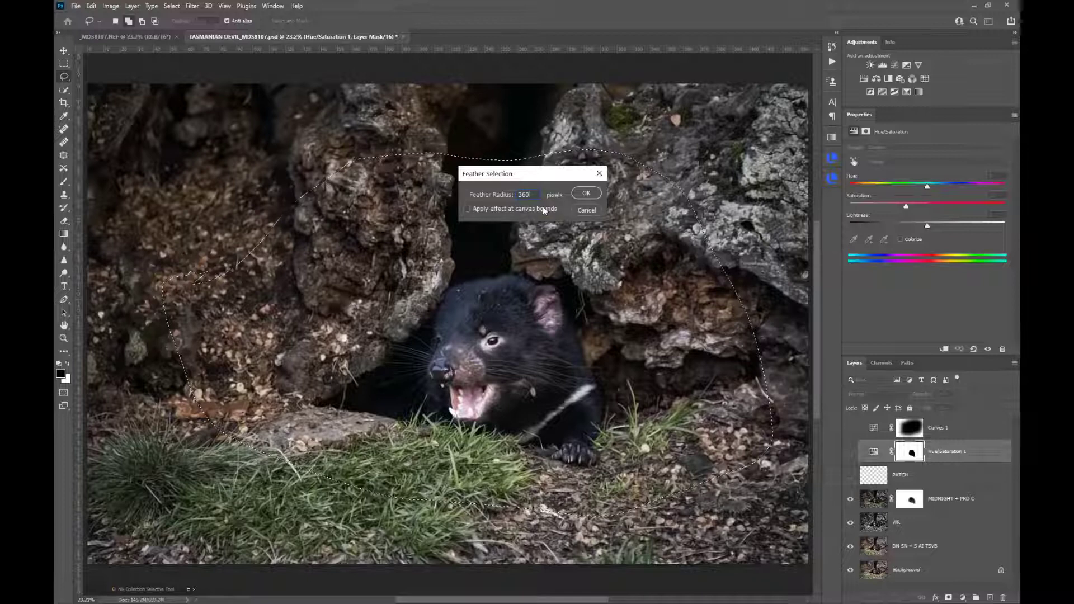
{"action": "left_click", "coordinate": [587, 199]}
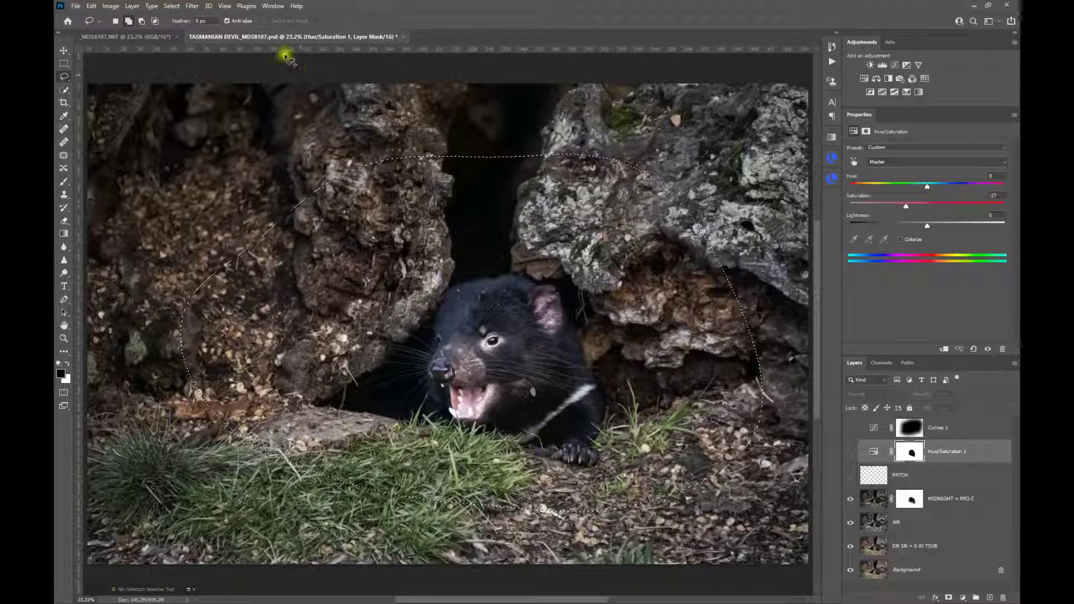
{"action": "left_click", "coordinate": [174, 7]}
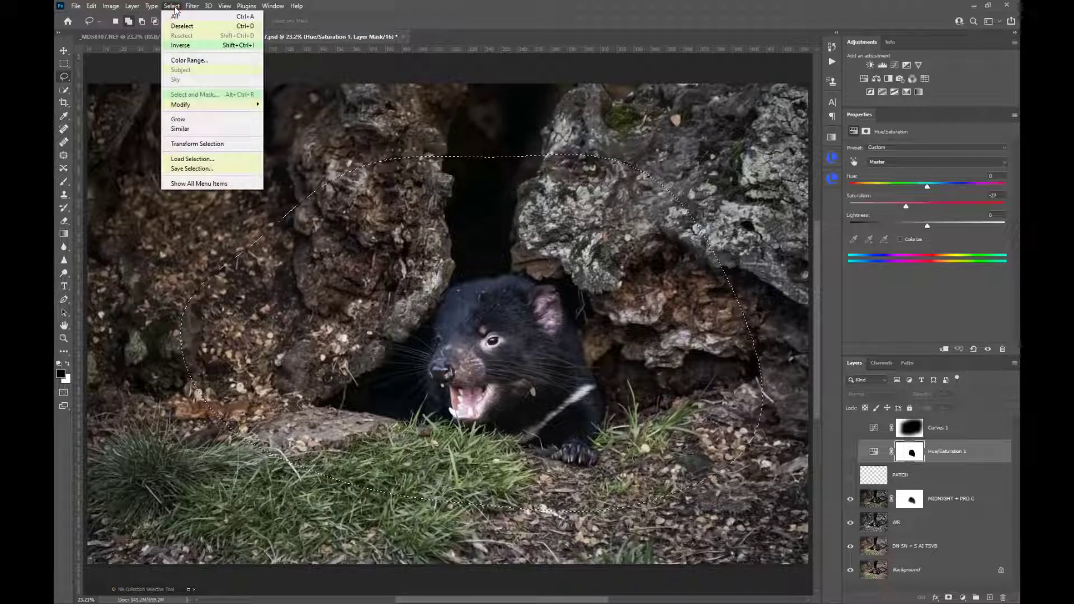
{"action": "left_click", "coordinate": [186, 47]}
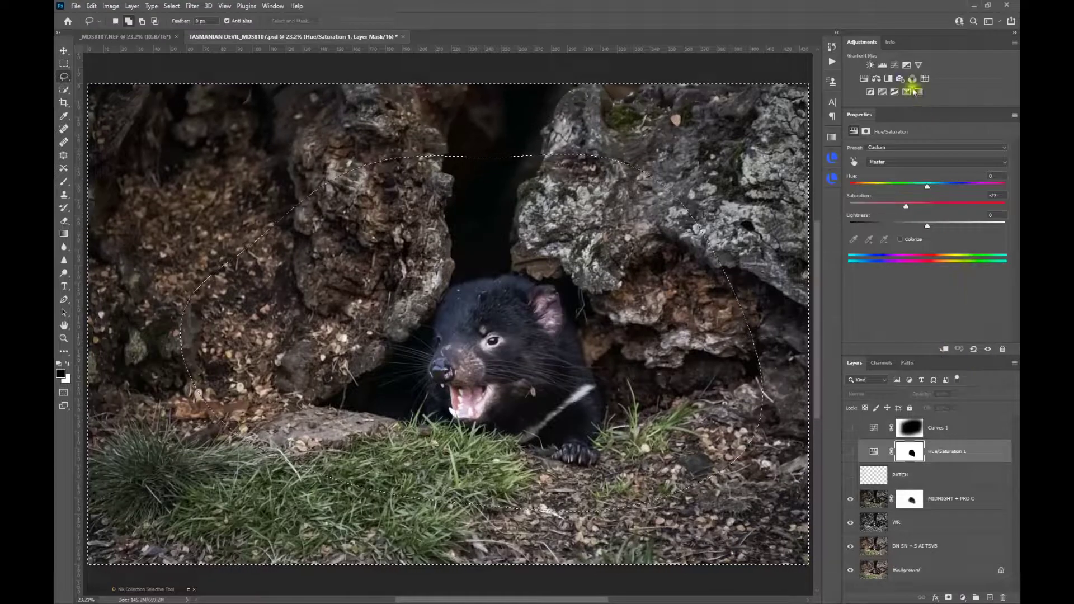
Add a Curves adjustment layer masked by the inverted selection and view its mask on its own before returning to the photo.
{"action": "left_click", "coordinate": [895, 65]}
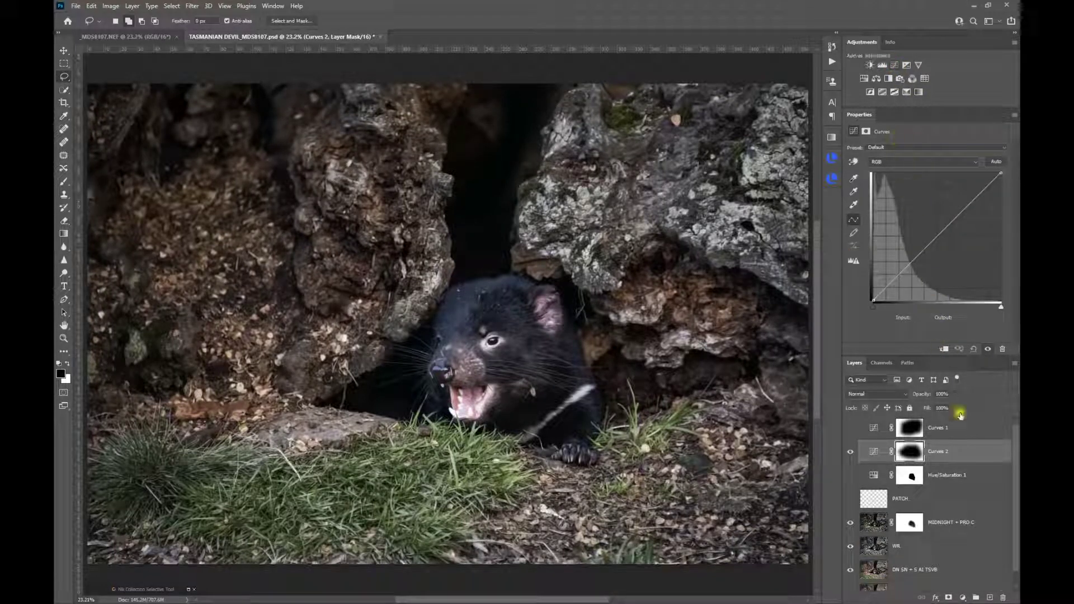
{"action": "left_click", "coordinate": [912, 455], "text": "alt"}
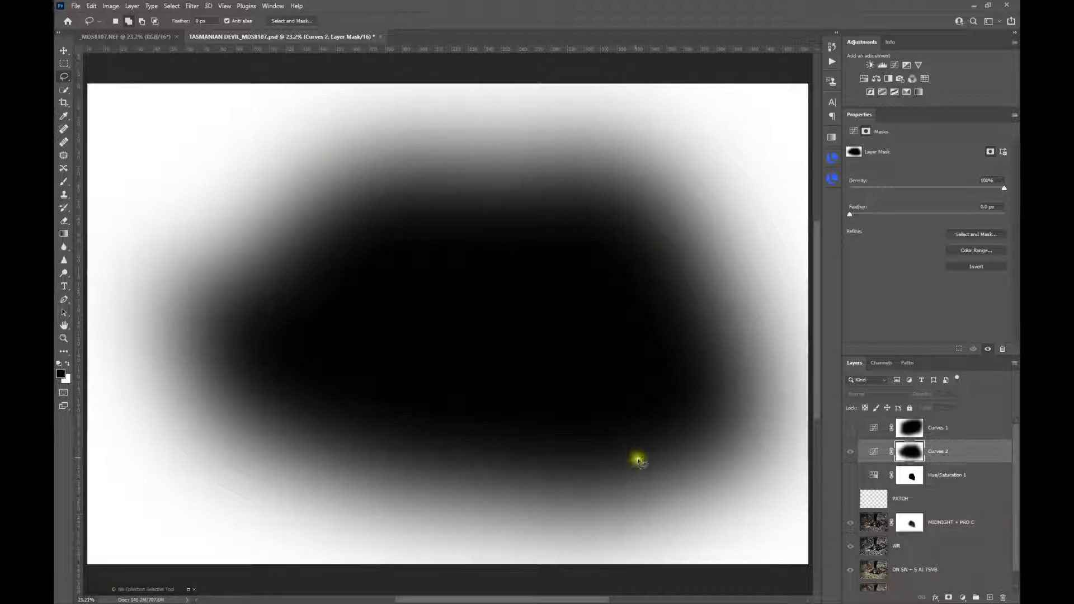
{"action": "left_click", "coordinate": [911, 458], "text": "alt"}
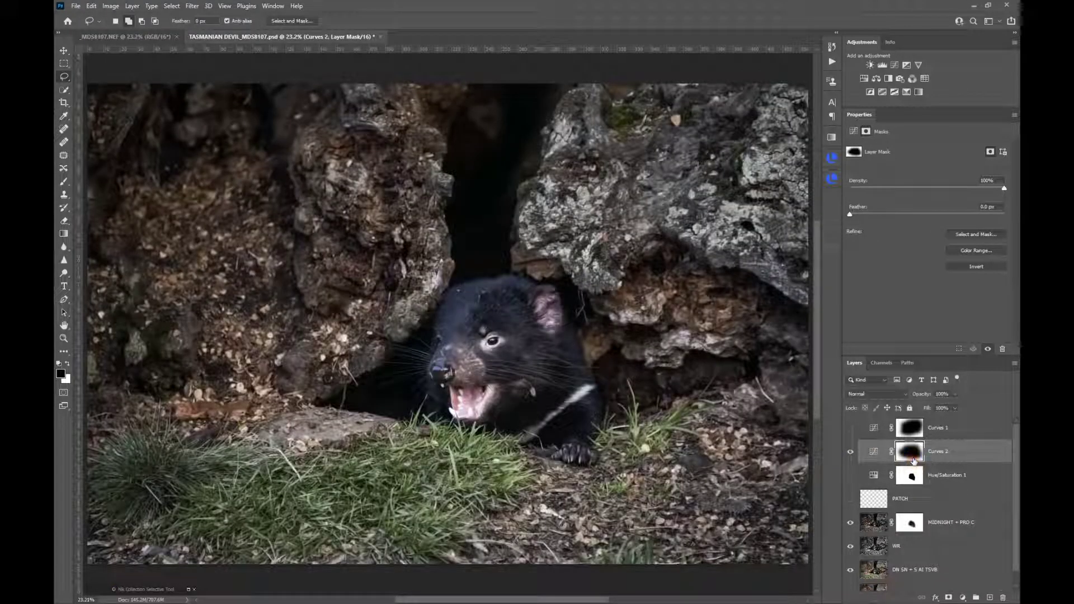
On the Curves 2 layer, lower the white point to output 227 and input 131 to output 89, comparing with the layer hidden.
{"action": "left_click", "coordinate": [874, 451]}
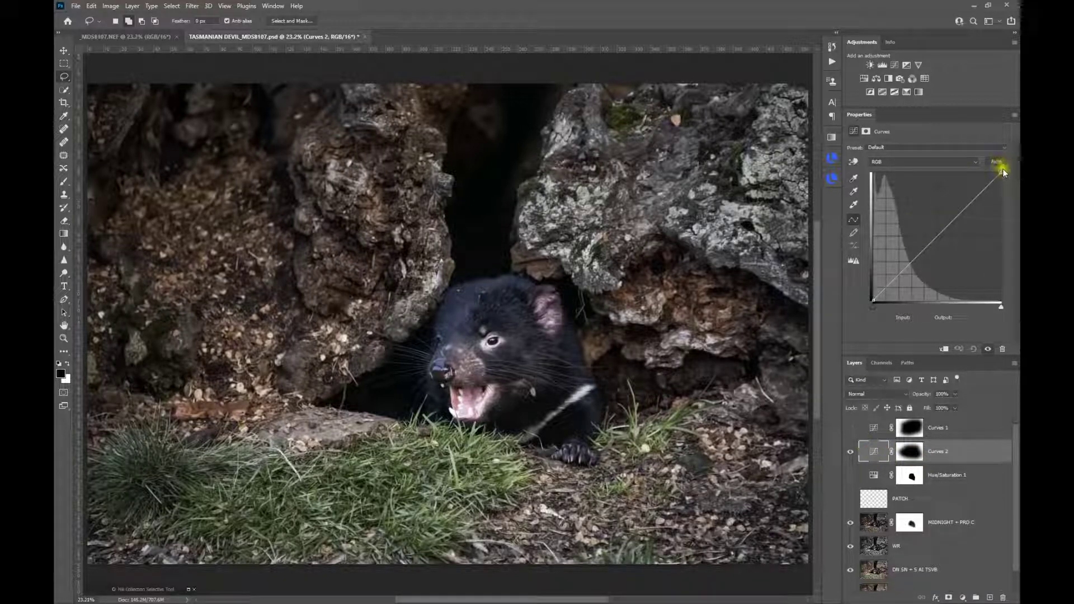
{"action": "left_click_drag", "start_coordinate": [1001, 173], "coordinate": [1001, 187]}
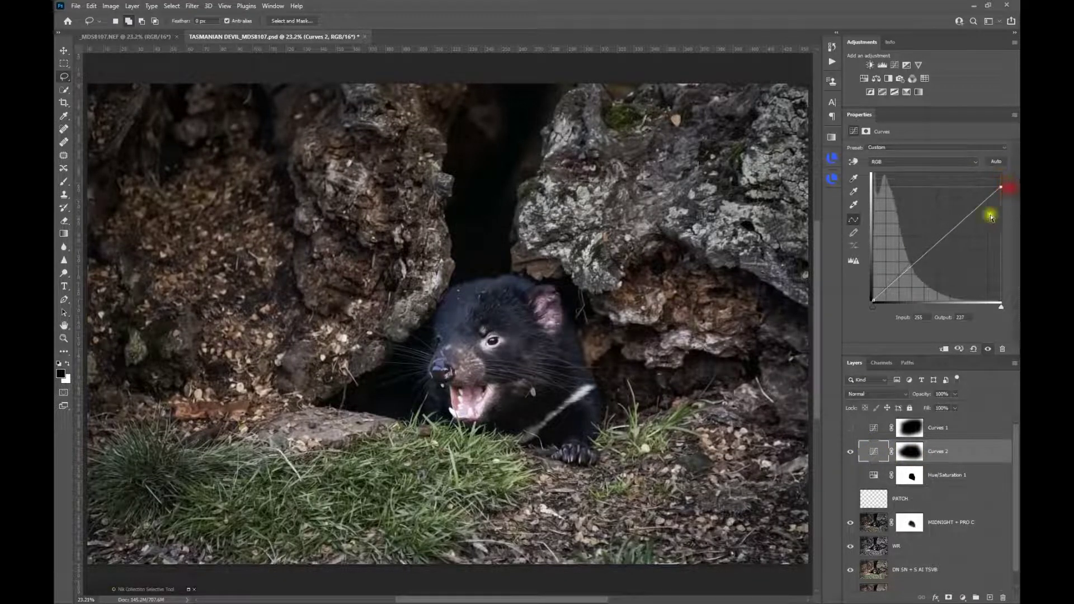
{"action": "left_click_drag", "start_coordinate": [931, 247], "coordinate": [938, 255]}
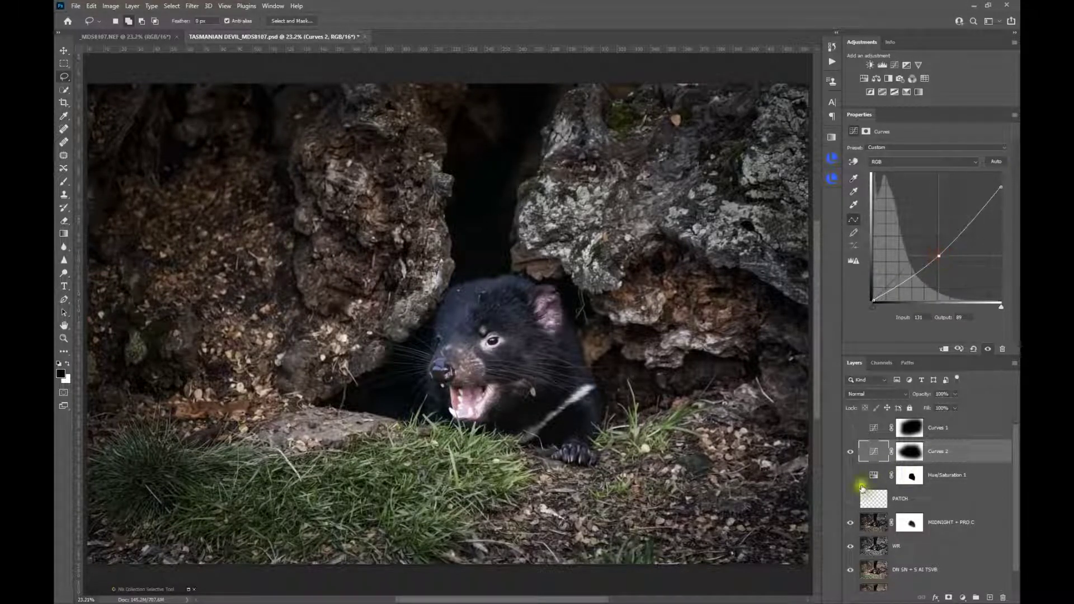
{"action": "left_click", "coordinate": [850, 452]}
{"action": "left_click", "coordinate": [851, 453]}
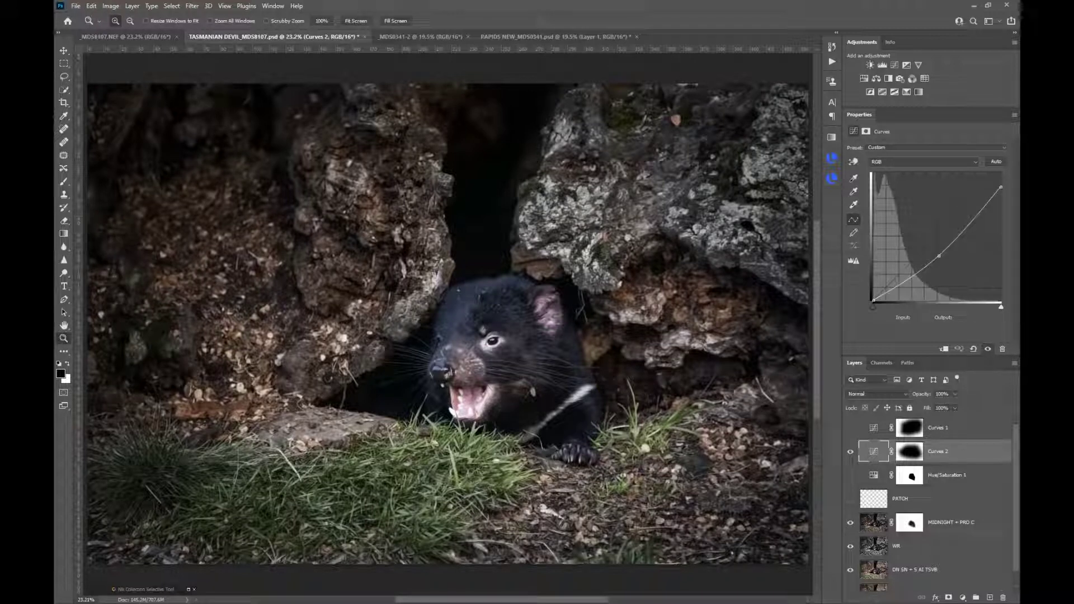
View the unedited rapids photo, and in RAPIDS NEW_MDS0341.psd select the highlights by Color Range with fuzziness 30% and range 226.
{"action": "left_click", "coordinate": [439, 36]}
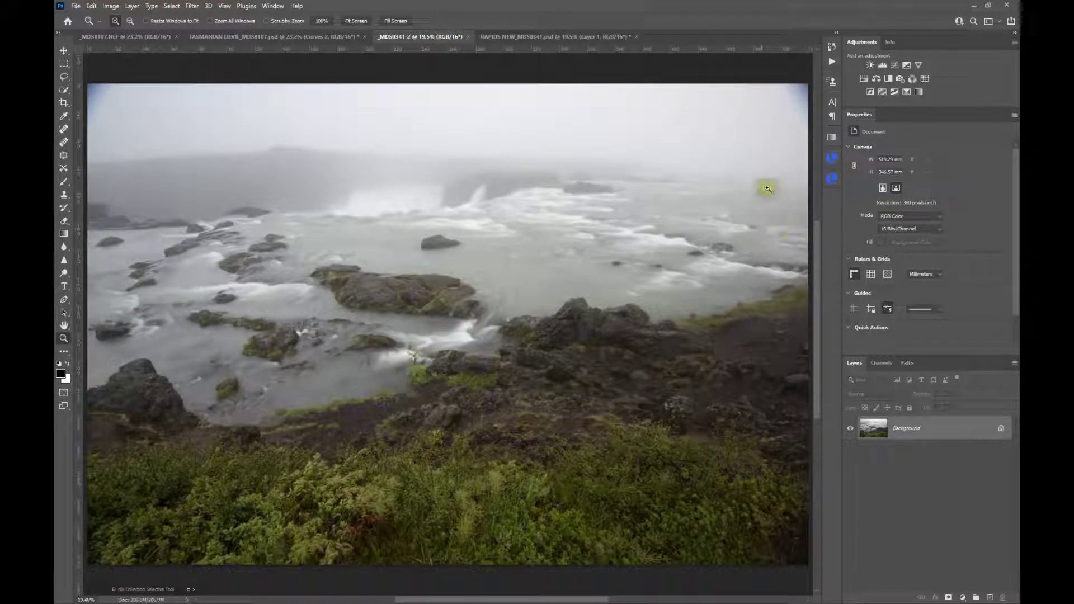
{"action": "left_click", "coordinate": [518, 33]}
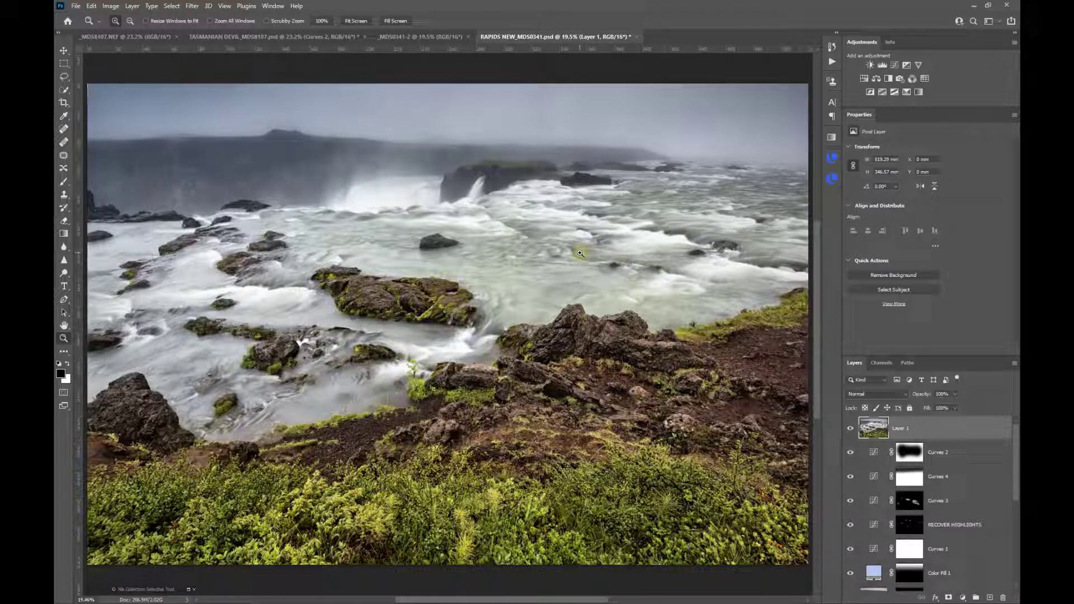
{"action": "left_click", "coordinate": [168, 6]}
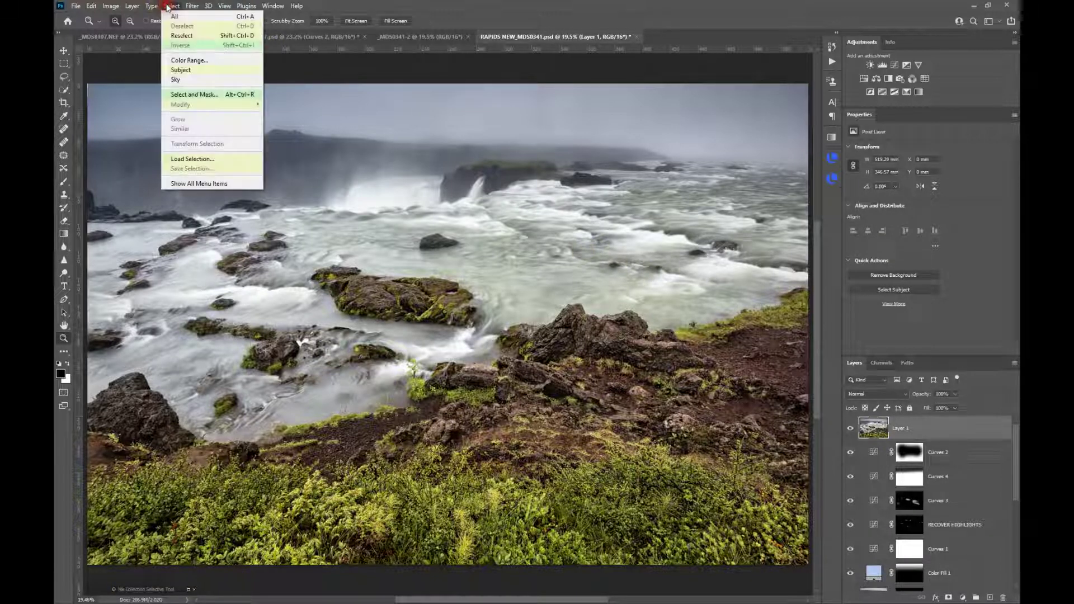
{"action": "left_click", "coordinate": [174, 59]}
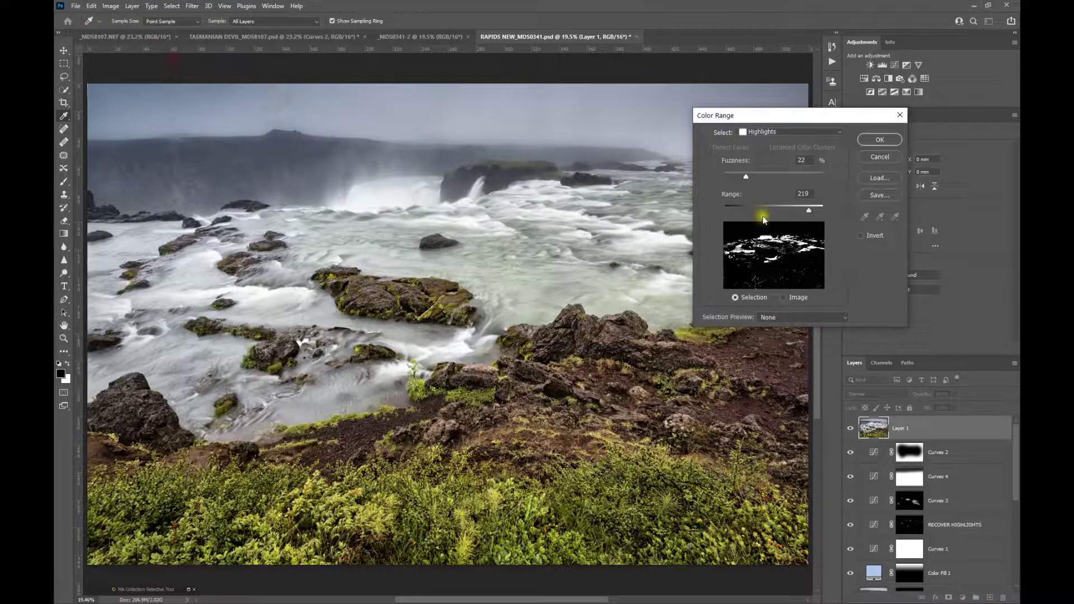
{"action": "left_click", "coordinate": [761, 132]}
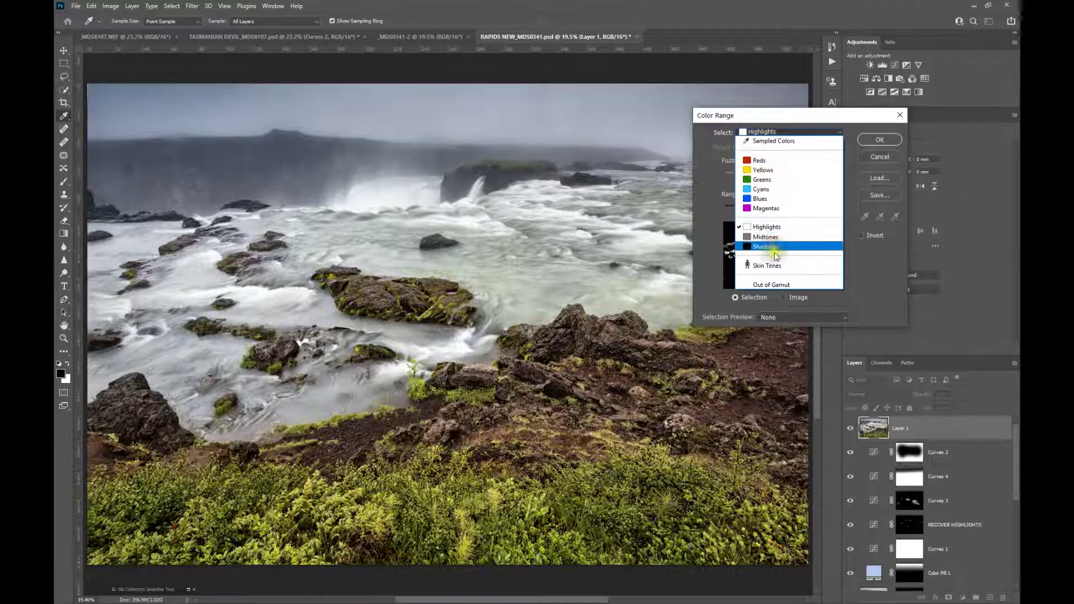
{"action": "left_click", "coordinate": [774, 230]}
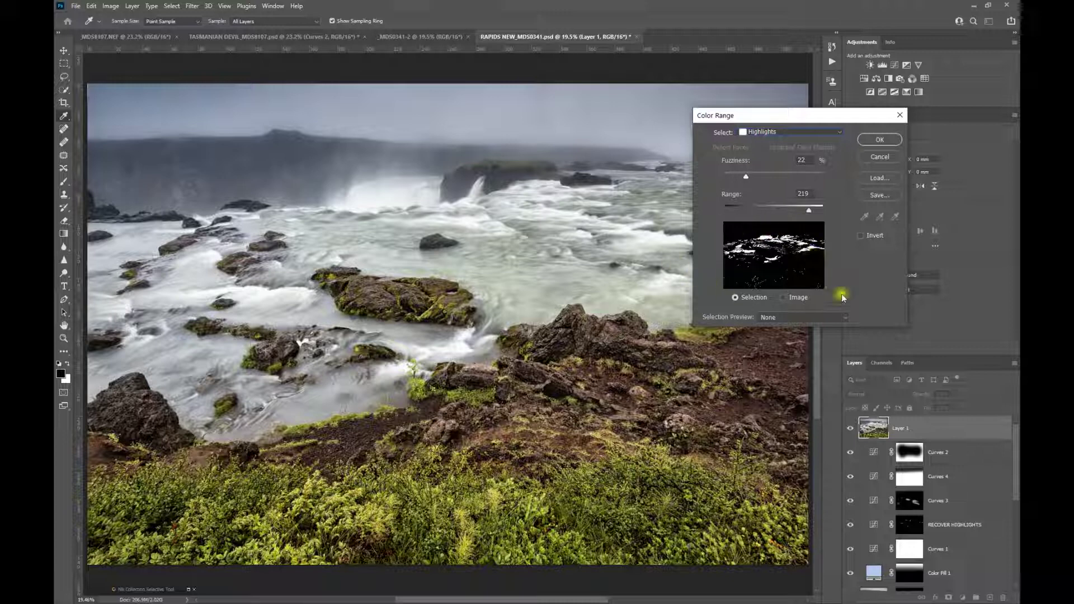
{"action": "mouse_move", "coordinate": [809, 212]}
{"action": "left_mouse_down"}
{"action": "mouse_move", "coordinate": [769, 213]}
{"action": "mouse_move", "coordinate": [824, 217]}
{"action": "mouse_move", "coordinate": [815, 213]}
{"action": "left_mouse_up"}
{"action": "left_click_drag", "start_coordinate": [747, 177], "coordinate": [755, 180]}
{"action": "left_click_drag", "start_coordinate": [815, 211], "coordinate": [811, 211]}
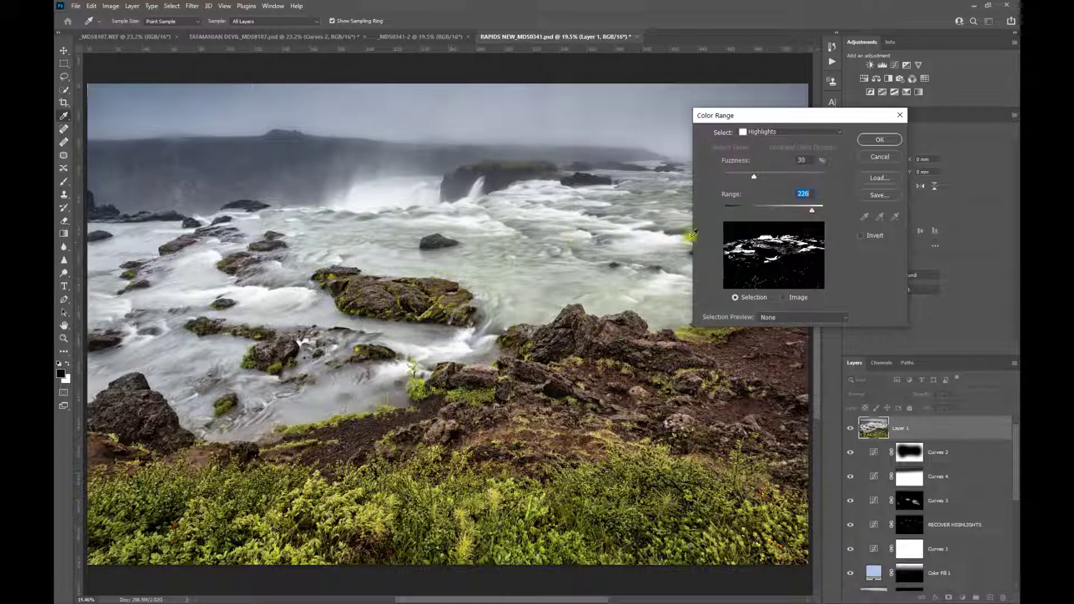
{"action": "left_click", "coordinate": [879, 140]}
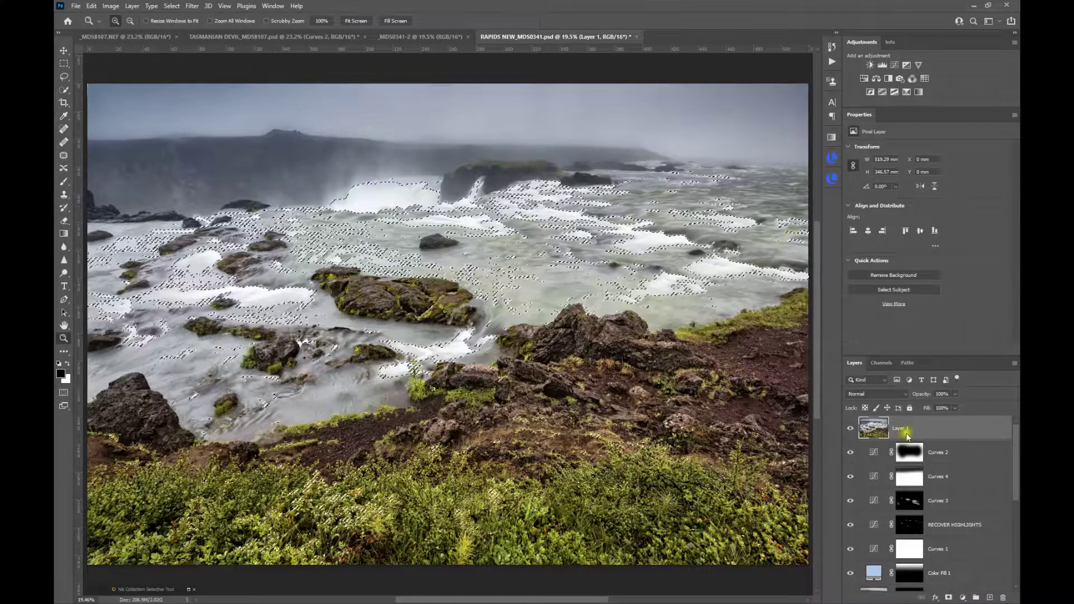
Add a Curves layer from the highlights selection, raise input 80 to output 150, and feather its mask by 24.5 px.
{"action": "left_click", "coordinate": [896, 65]}
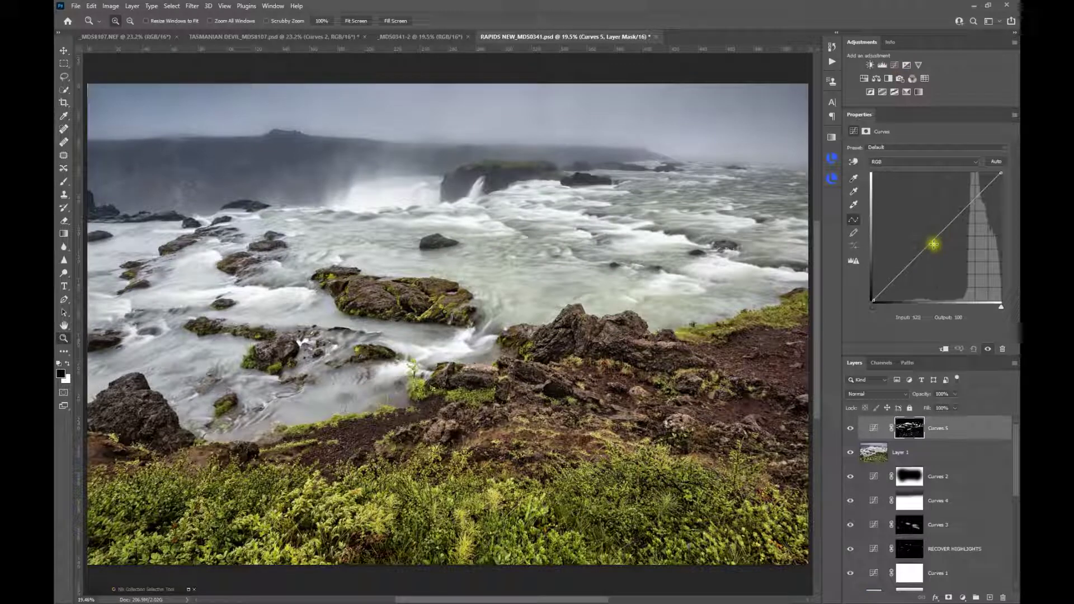
{"action": "left_click_drag", "start_coordinate": [930, 241], "coordinate": [913, 225]}
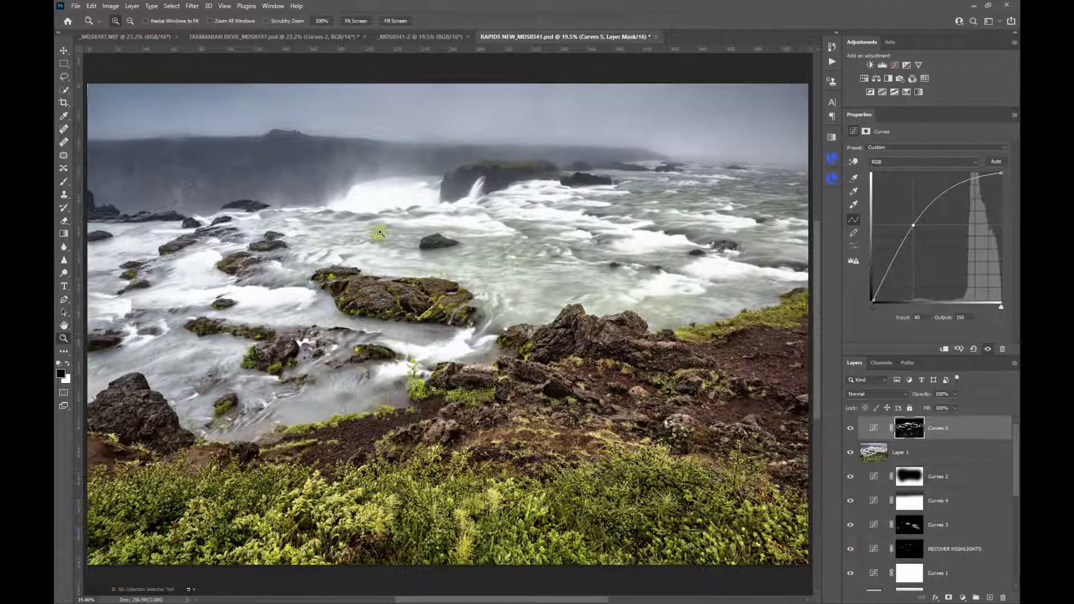
{"action": "left_click", "coordinate": [911, 429]}
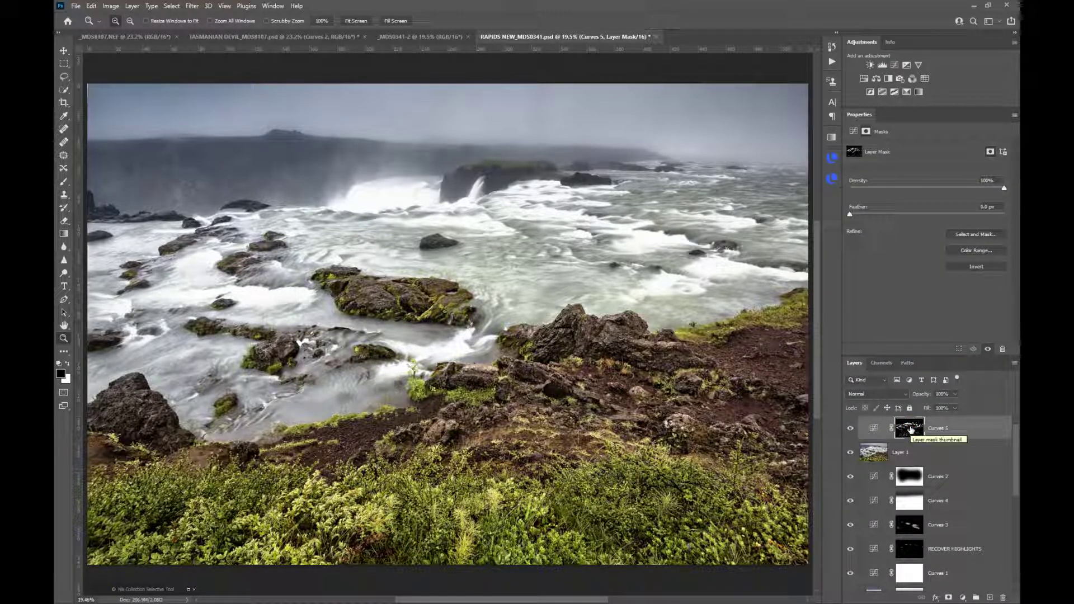
{"action": "left_click", "coordinate": [911, 429], "text": "alt"}
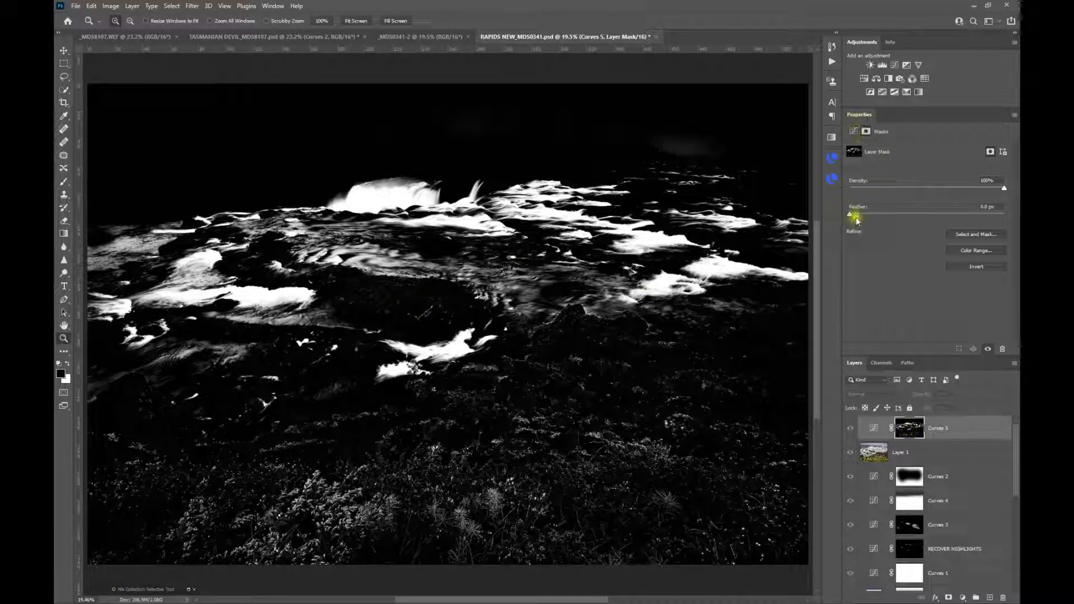
{"action": "left_click_drag", "start_coordinate": [892, 214], "coordinate": [918, 214]}
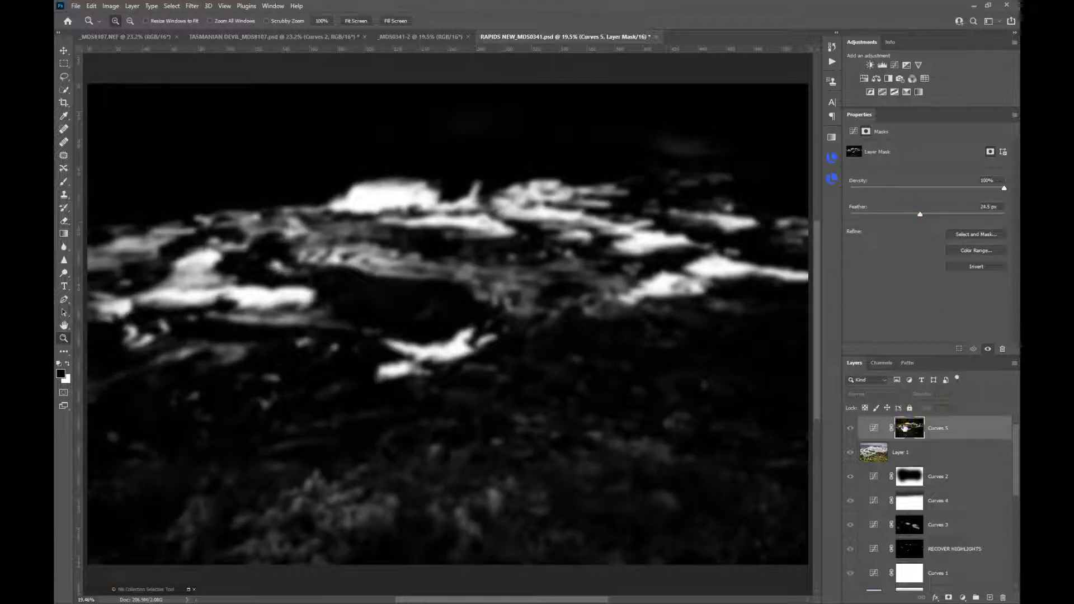
{"action": "left_click", "coordinate": [908, 429], "text": "alt"}
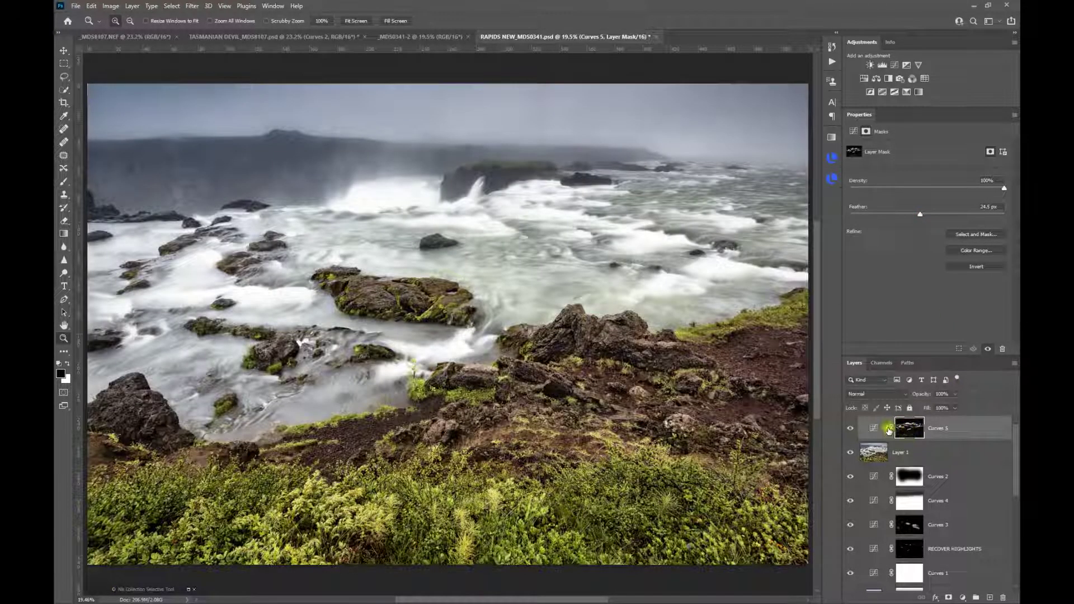
Show and hide the Curves 5 layer to compare its brightening of the water highlights, leaving it hidden.
{"action": "left_click", "coordinate": [849, 429]}
{"action": "left_click", "coordinate": [848, 430]}
{"action": "left_click", "coordinate": [849, 429]}
{"action": "left_click", "coordinate": [848, 429]}
{"action": "left_click", "coordinate": [851, 429]}
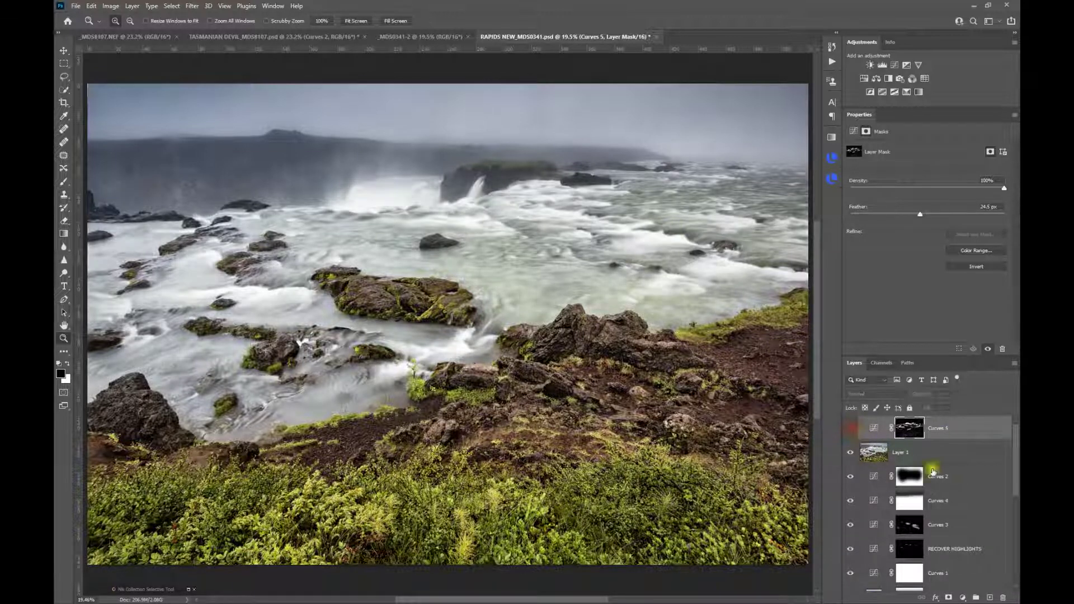
With Layer 1 active, open the Lumenzia panel and look through the Lumenzia bundles on the Greg Benz store page in the browser.
{"action": "left_click", "coordinate": [878, 451]}
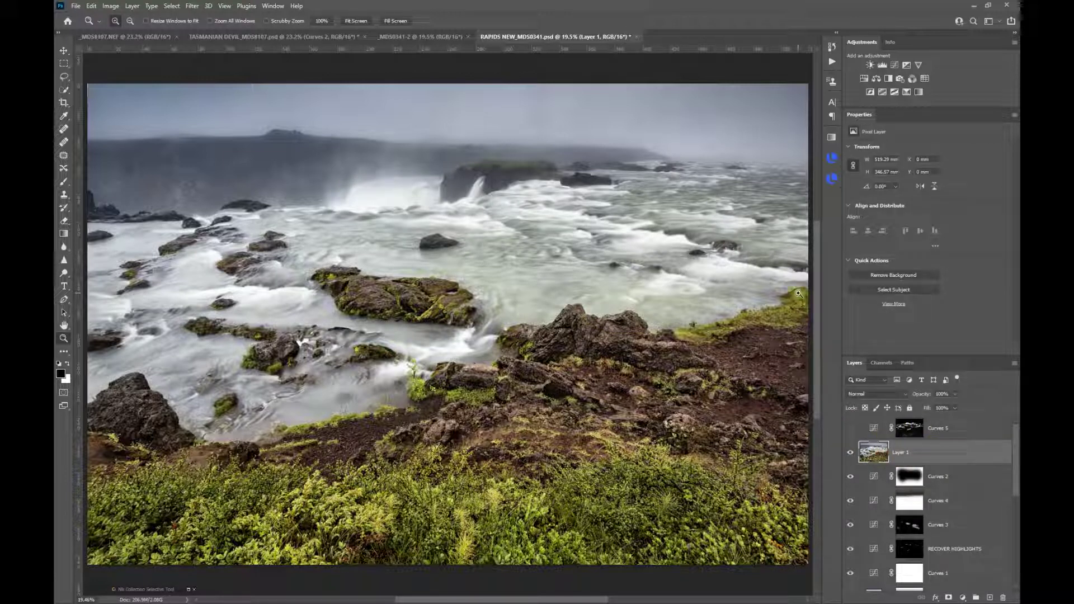
{"action": "left_click", "coordinate": [832, 161]}
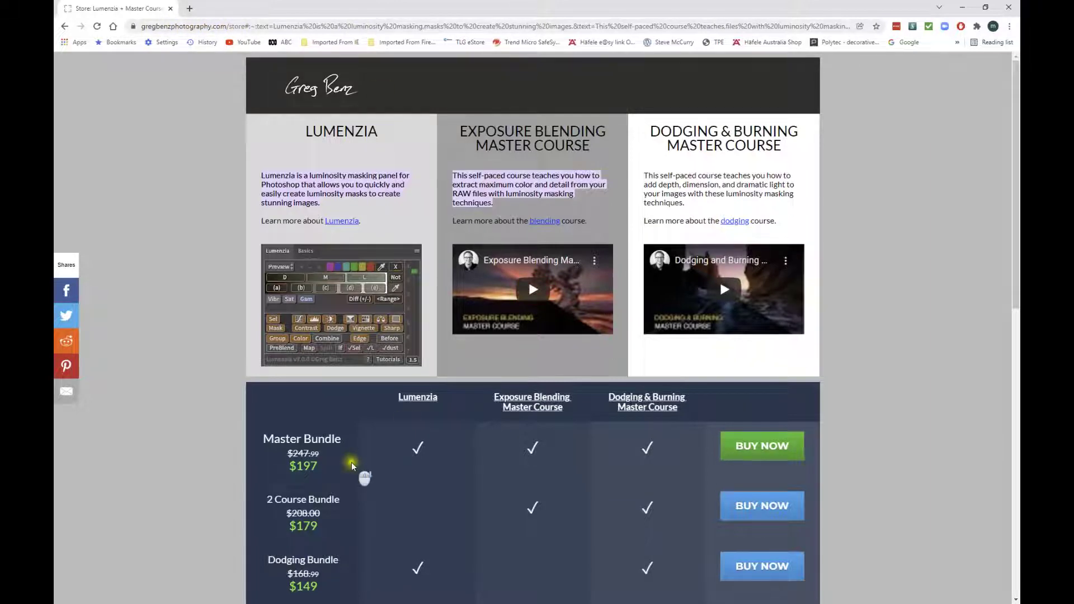
{"action": "scroll", "coordinate": [366, 476], "scroll_direction": "down", "scroll_amount": 3}
{"action": "scroll", "coordinate": [612, 455], "scroll_direction": "down", "scroll_amount": 1}
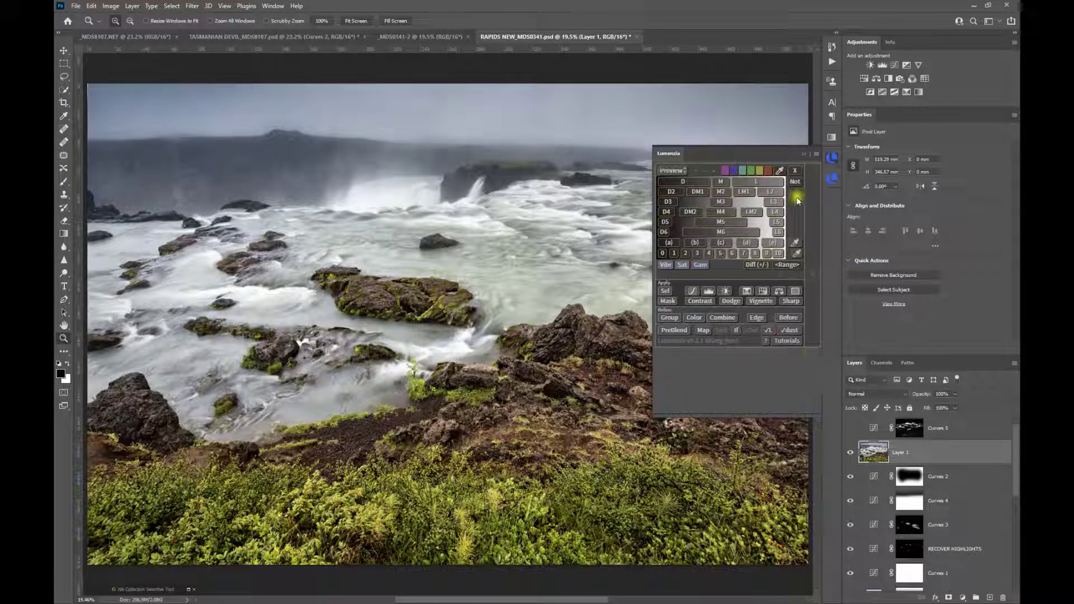
Preview the L4 luminosity mask in Lumenzia, adjust it to 4.5, clear the preview and close the Lumenzia panel.
{"action": "left_click", "coordinate": [775, 214]}
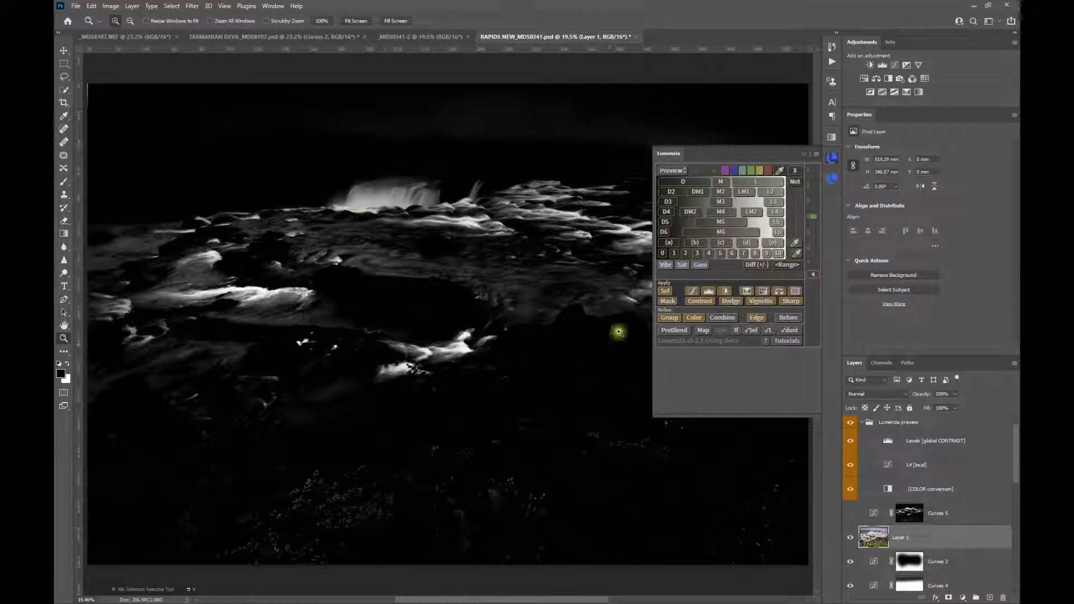
{"action": "mouse_move", "coordinate": [816, 217]}
{"action": "left_mouse_down"}
{"action": "mouse_move", "coordinate": [815, 205]}
{"action": "mouse_move", "coordinate": [815, 226]}
{"action": "left_mouse_up"}
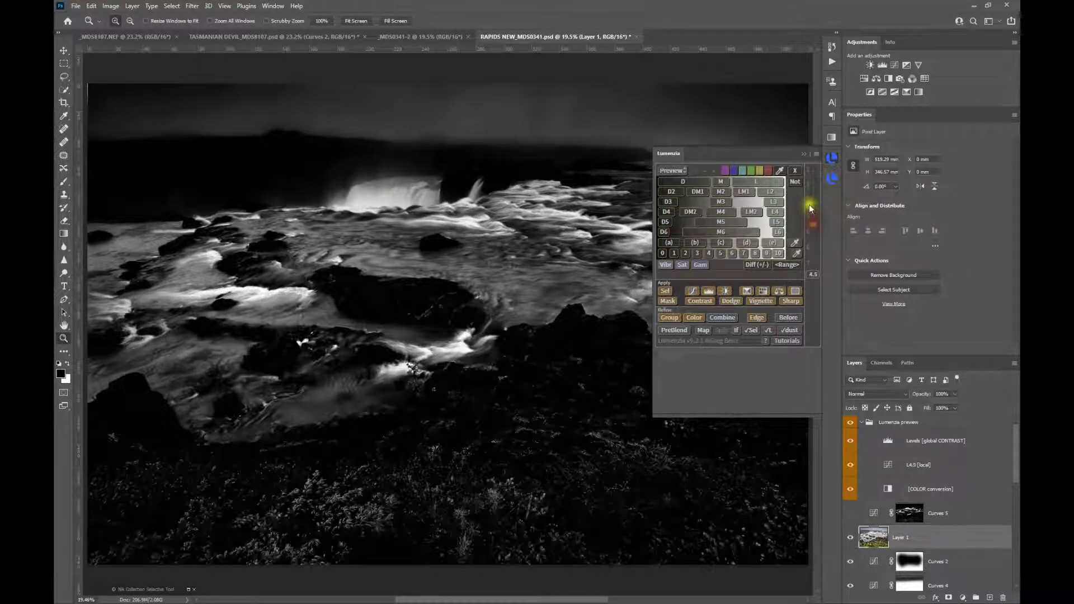
{"action": "left_click", "coordinate": [794, 170]}
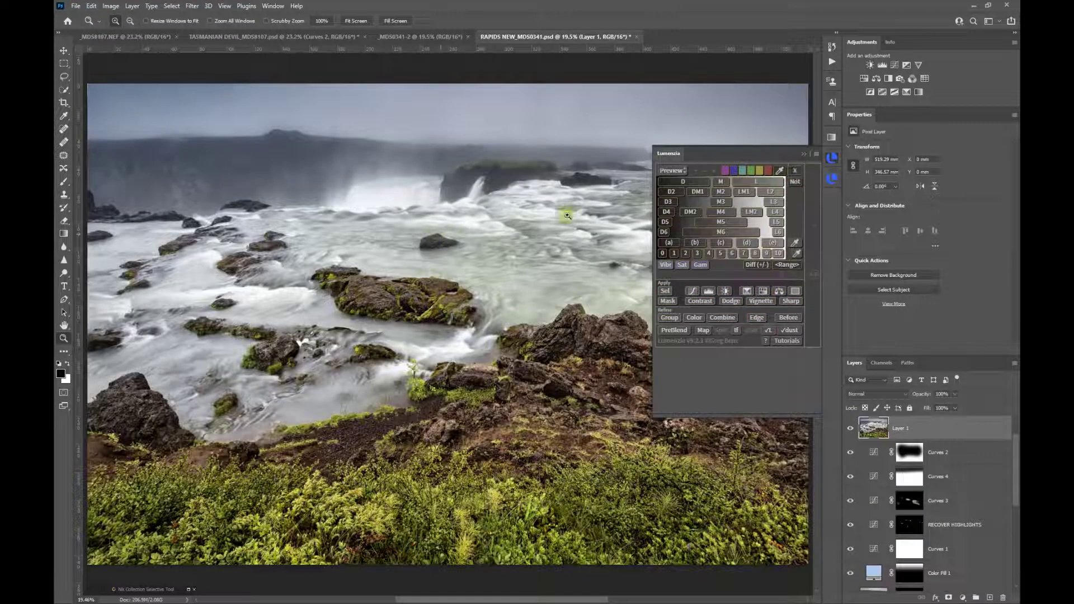
{"action": "left_click", "coordinate": [803, 153]}
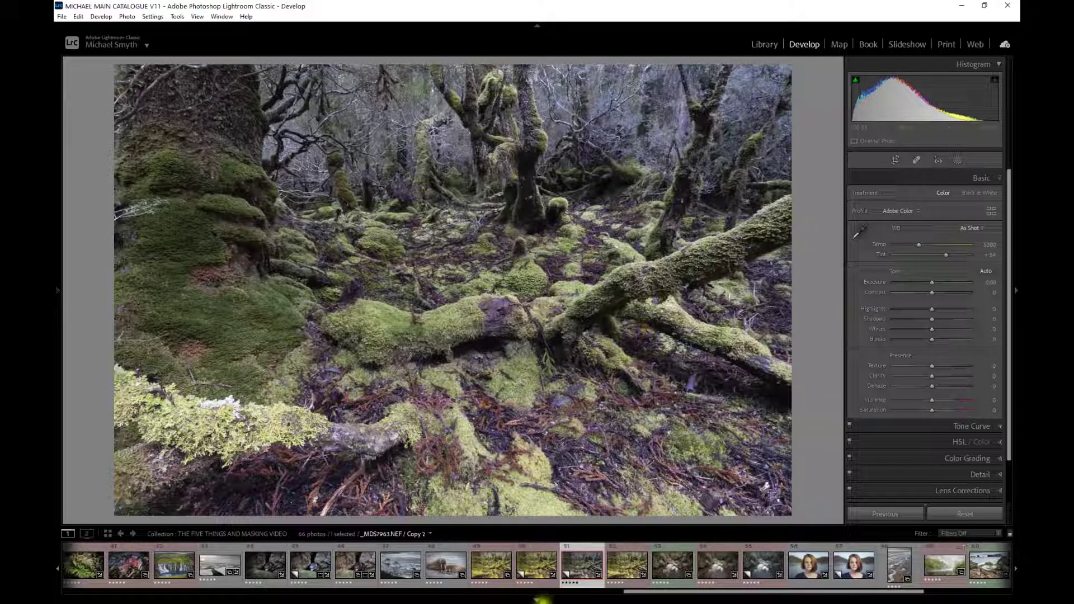
In Lightroom Classic, open the warmer copy of the mossy forest photo and shift its tint slightly towards magenta.
{"action": "left_click", "coordinate": [547, 569]}
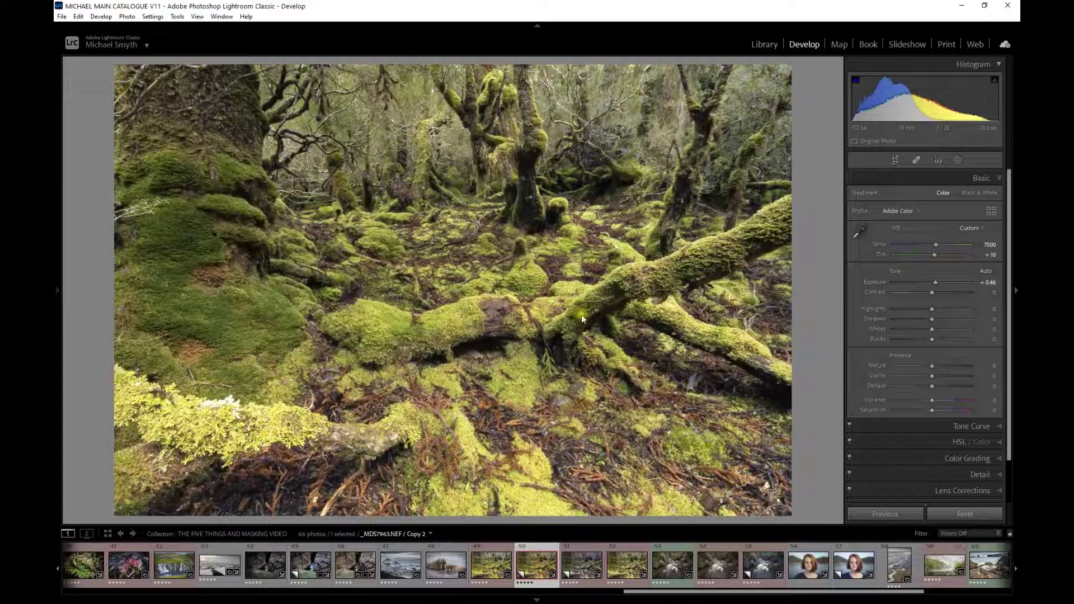
{"action": "mouse_move", "coordinate": [935, 255]}
{"action": "left_mouse_down"}
{"action": "mouse_move", "coordinate": [949, 257]}
{"action": "mouse_move", "coordinate": [940, 263]}
{"action": "left_mouse_up"}
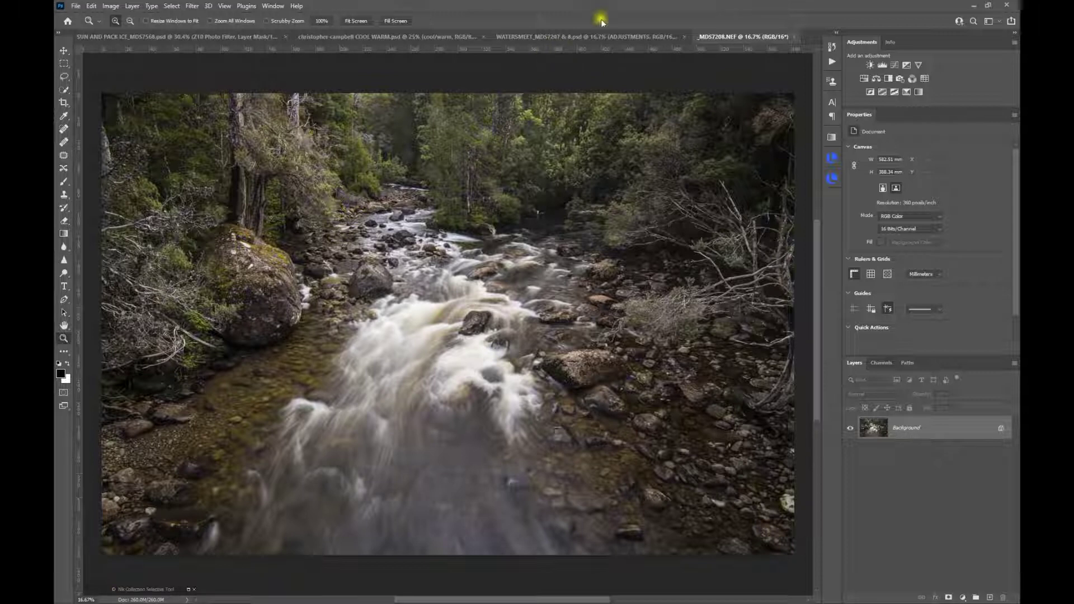
In Photoshop's WATERSMEET_MDS7207 & 8.psd, add a Curves layer above ADJUSTMENTS and apply auto color correction with Snap Neutral Midtones, saving the options as defaults.
{"action": "left_click", "coordinate": [569, 37]}
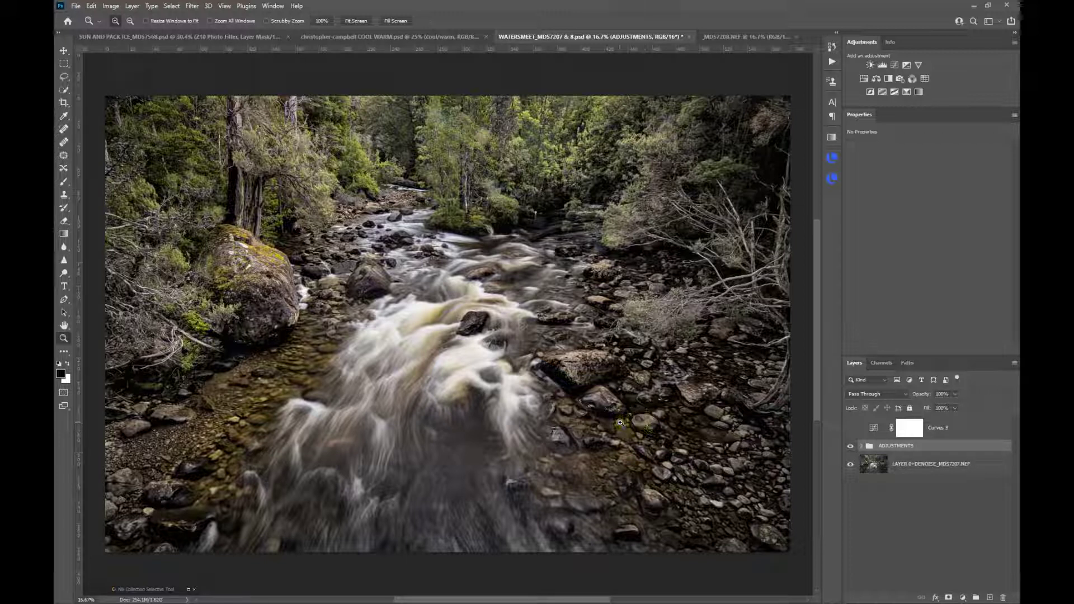
{"action": "left_click", "coordinate": [572, 389]}
{"action": "left_click", "coordinate": [328, 398]}
{"action": "left_click", "coordinate": [894, 66]}
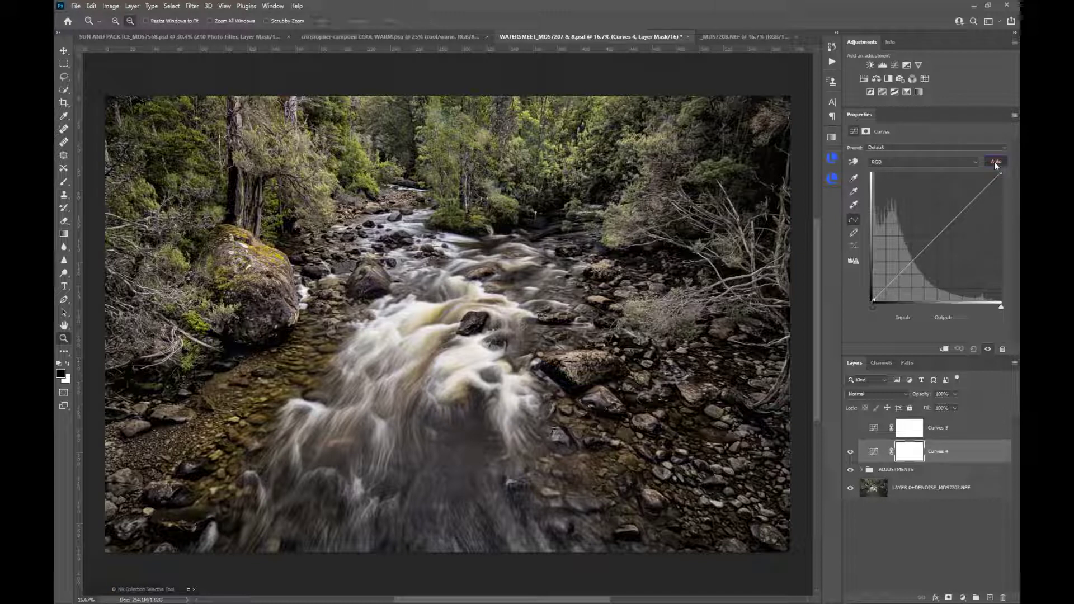
{"action": "left_click", "coordinate": [995, 162], "text": "alt"}
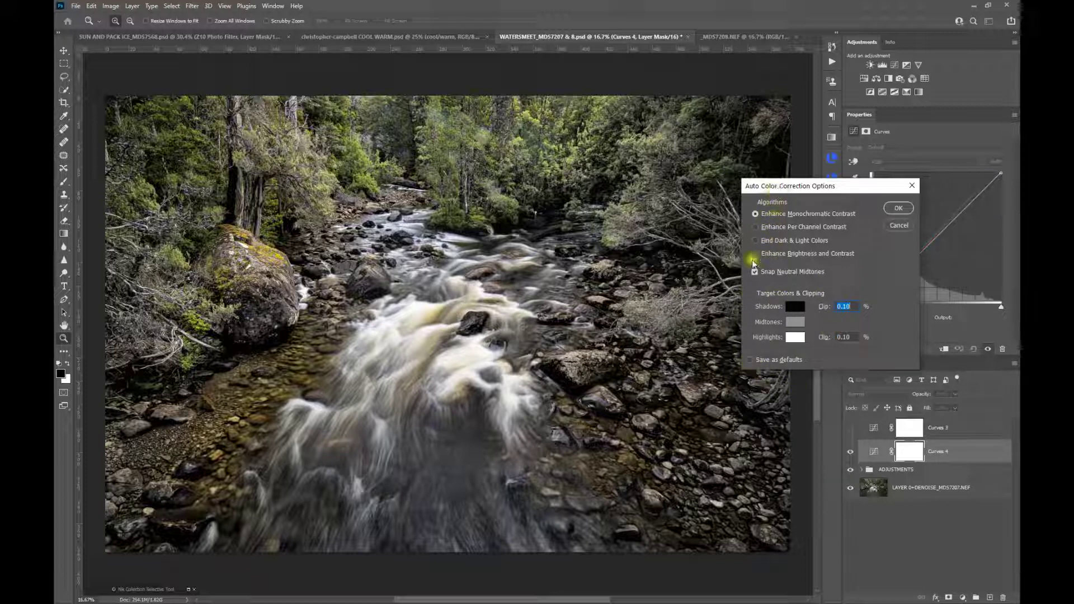
{"action": "left_click", "coordinate": [750, 362]}
{"action": "left_click", "coordinate": [897, 208]}
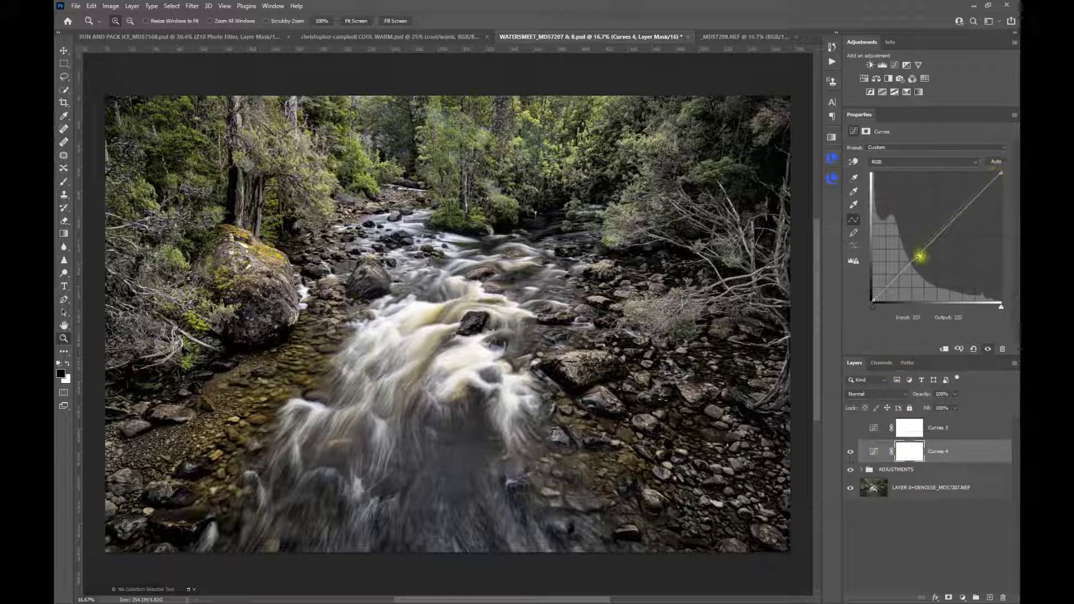
{"action": "left_click", "coordinate": [976, 197]}
Show and hide the Curves 4 layer to compare its color correction across the whole photo and in the lower stream water.
{"action": "left_click", "coordinate": [851, 452]}
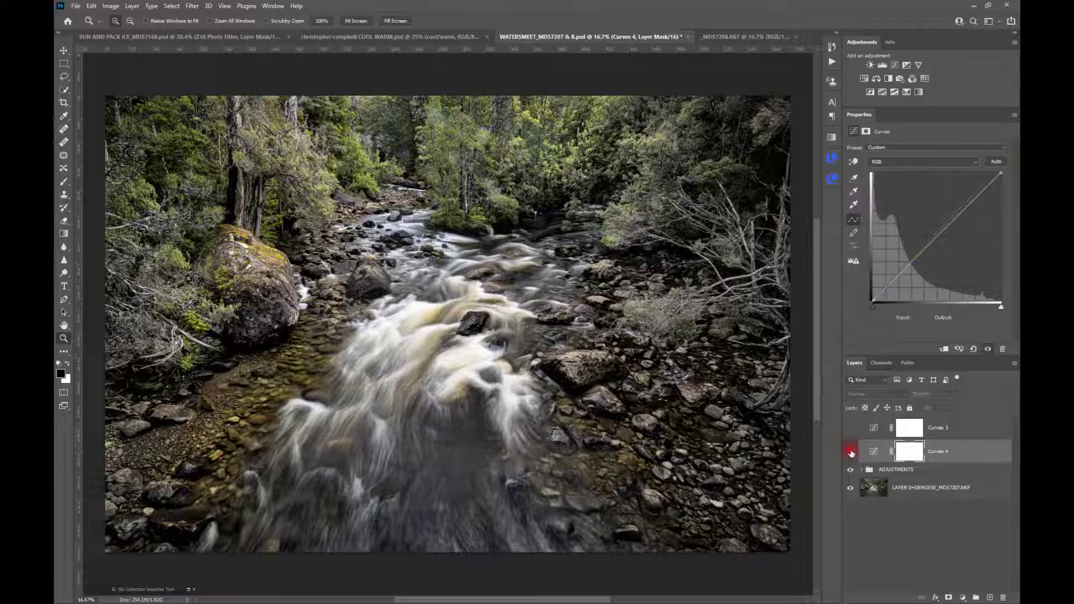
{"action": "left_click", "coordinate": [851, 452]}
{"action": "left_click", "coordinate": [851, 453]}
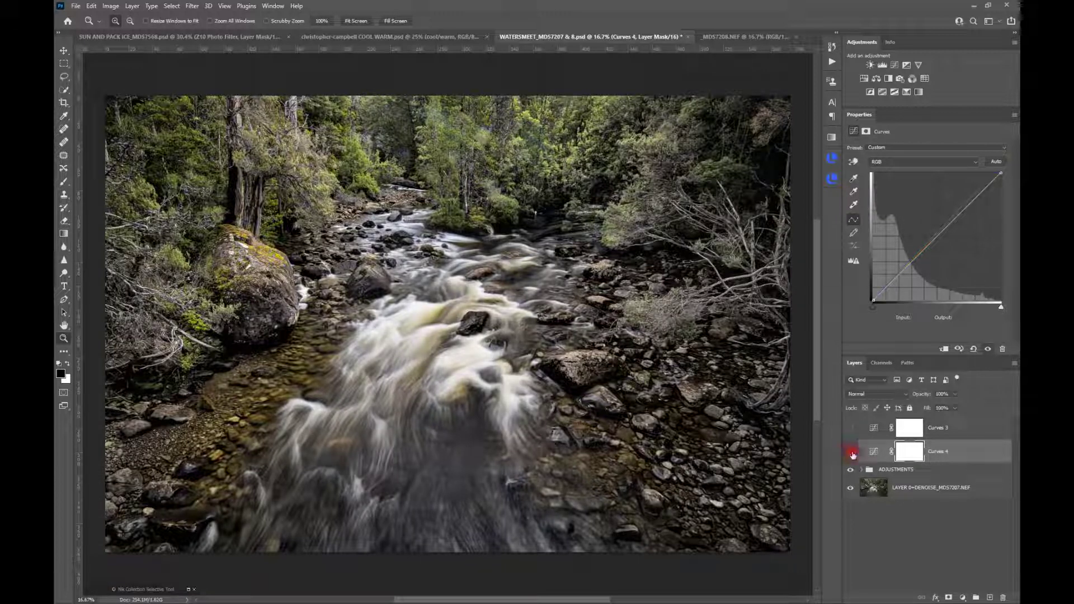
{"action": "left_click", "coordinate": [487, 401]}
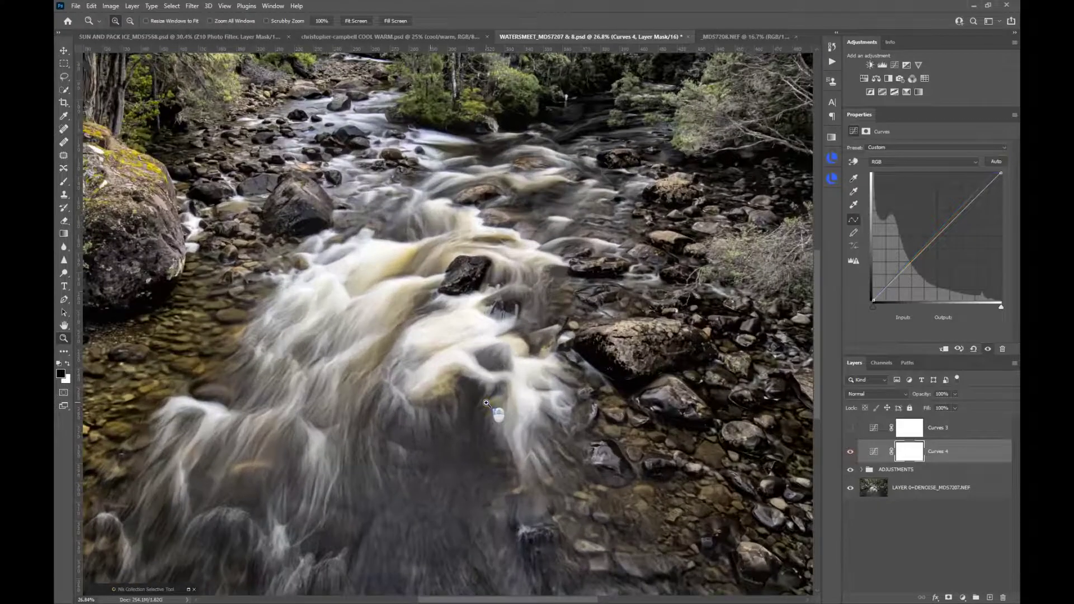
{"action": "left_click", "coordinate": [439, 448]}
{"action": "left_click", "coordinate": [471, 251]}
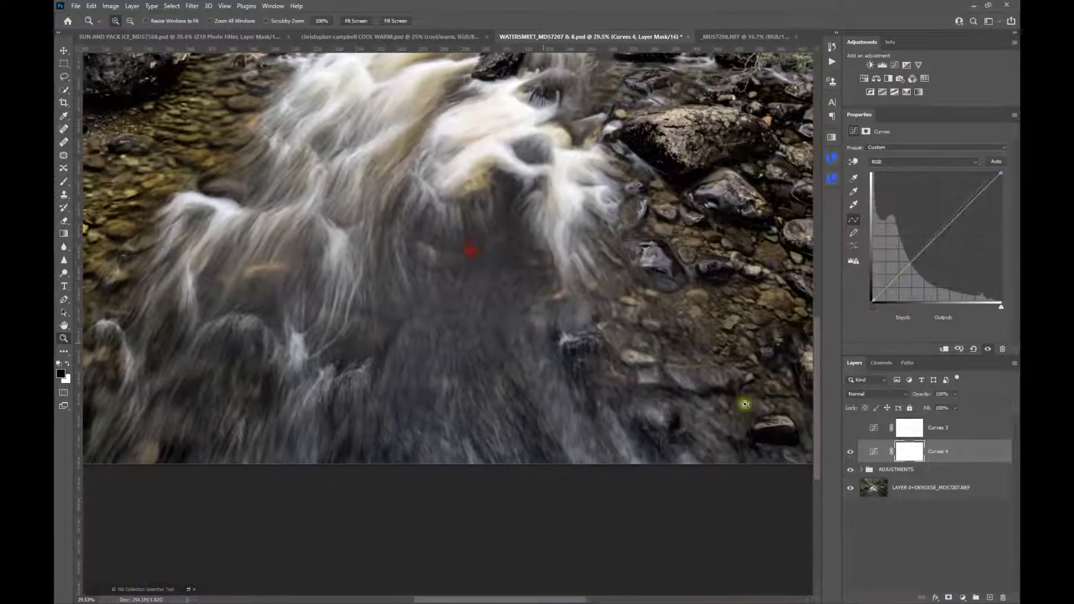
{"action": "left_click", "coordinate": [851, 451]}
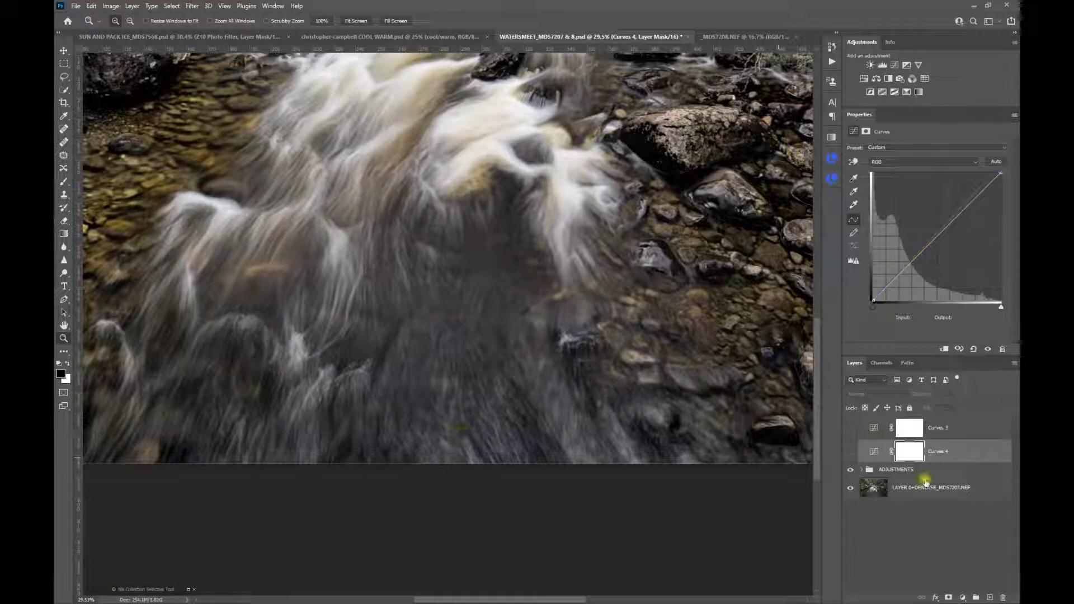
{"action": "left_click", "coordinate": [849, 453]}
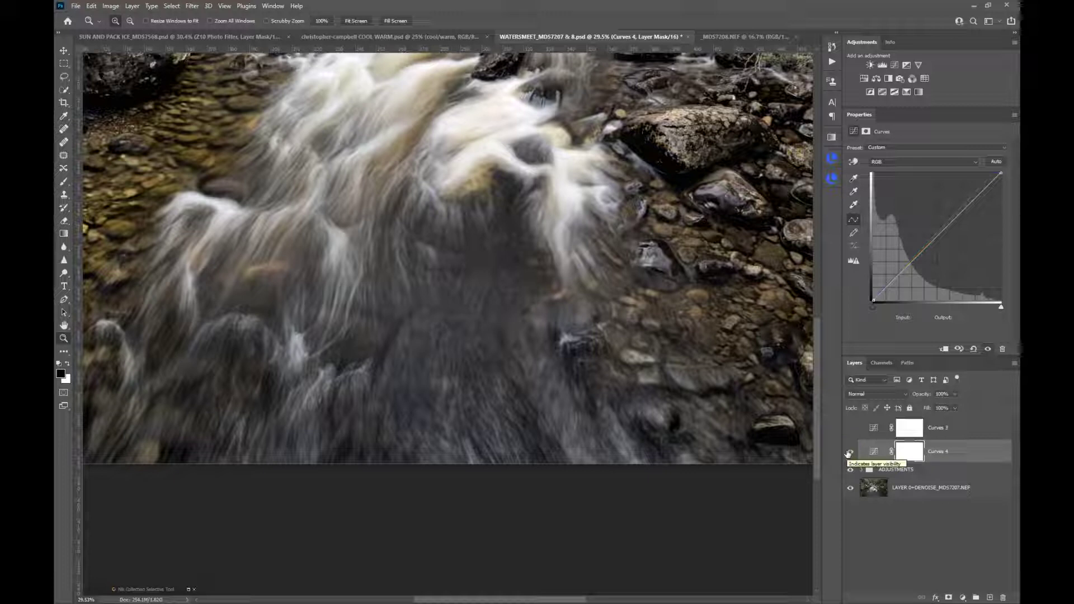
Try lowering the Curves 4 layer's opacity to about 76% and return it to 100%.
{"action": "scroll", "coordinate": [542, 322], "scroll_direction": "down", "scroll_amount": 5}
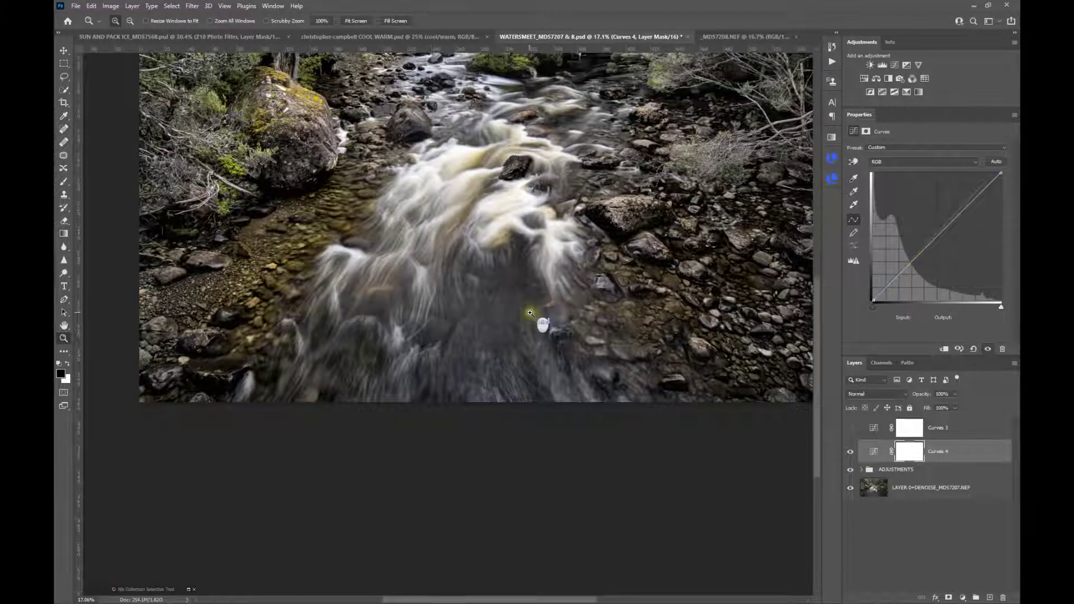
{"action": "scroll", "coordinate": [475, 358], "scroll_direction": "up", "scroll_amount": 2}
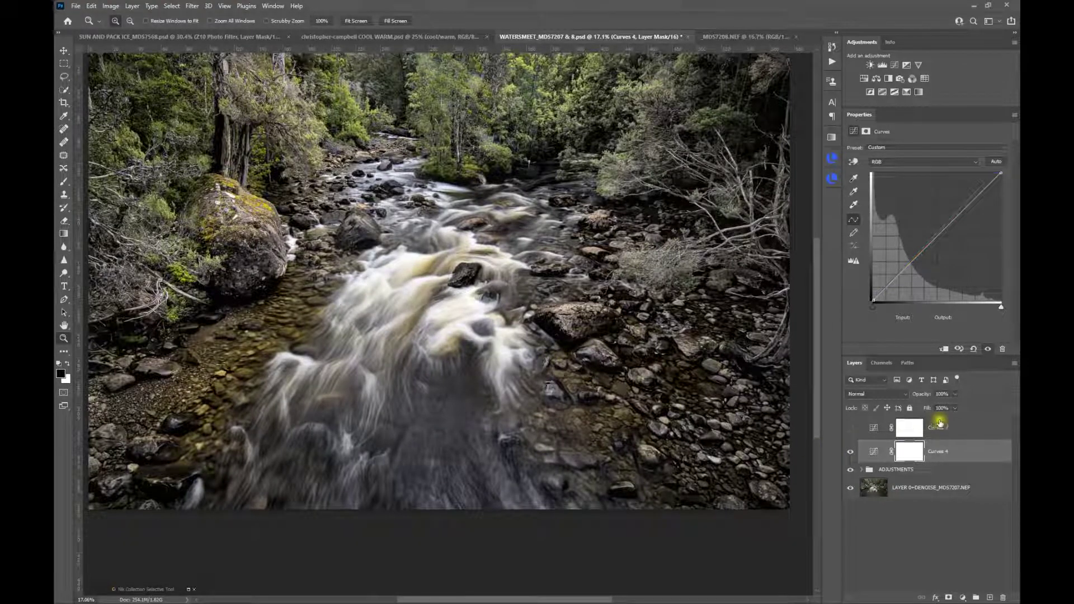
{"action": "left_click_drag", "start_coordinate": [925, 397], "coordinate": [920, 396]}
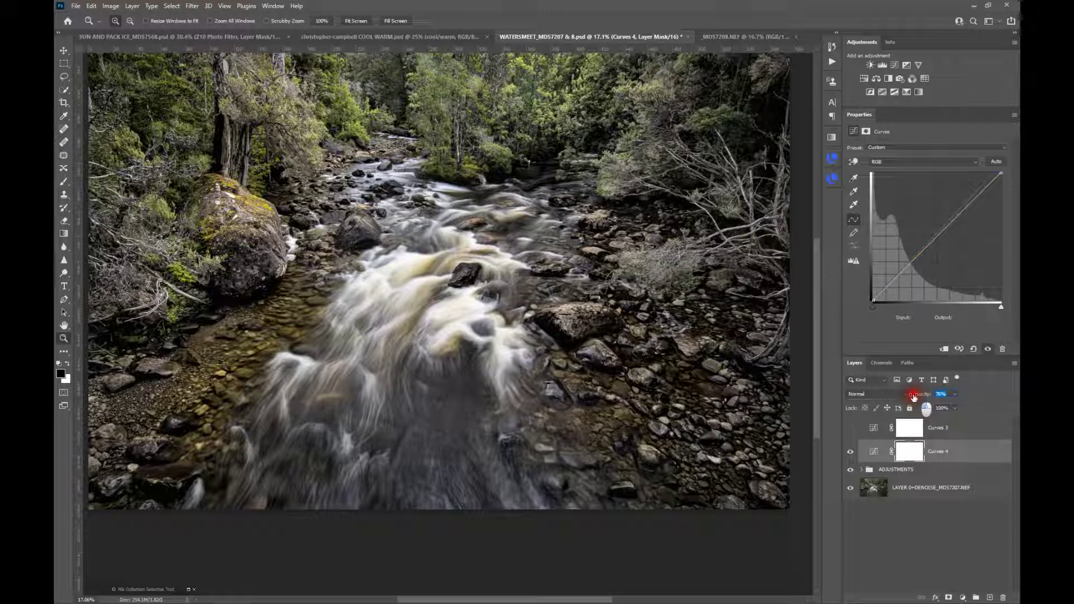
{"action": "mouse_move", "coordinate": [921, 394]}
{"action": "left_mouse_down"}
{"action": "mouse_move", "coordinate": [942, 391]}
{"action": "mouse_move", "coordinate": [930, 393]}
{"action": "left_mouse_up"}
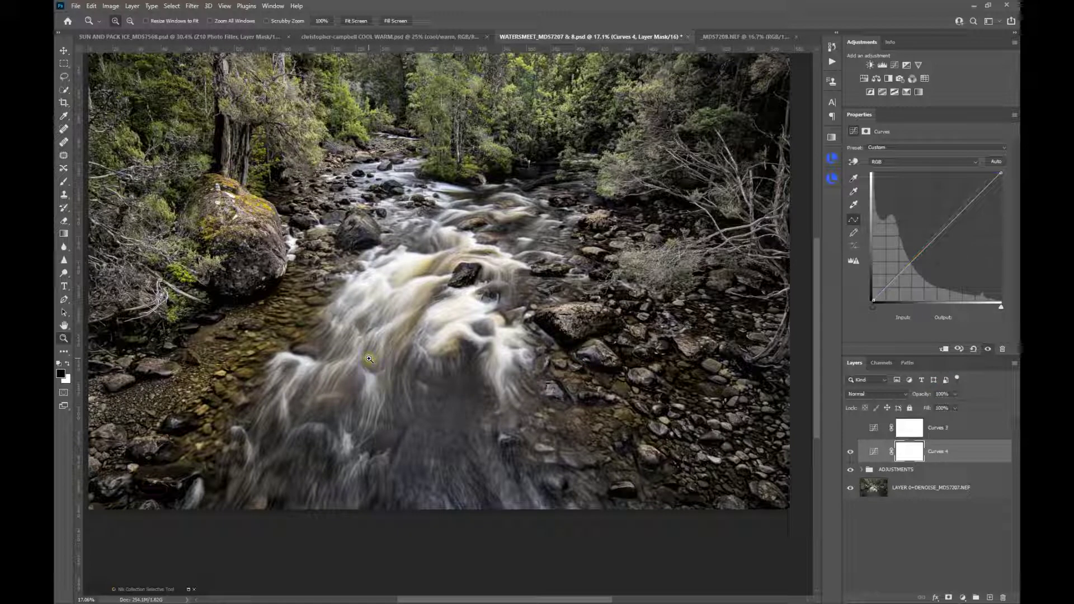
{"action": "left_click_drag", "start_coordinate": [442, 311], "coordinate": [449, 353]}
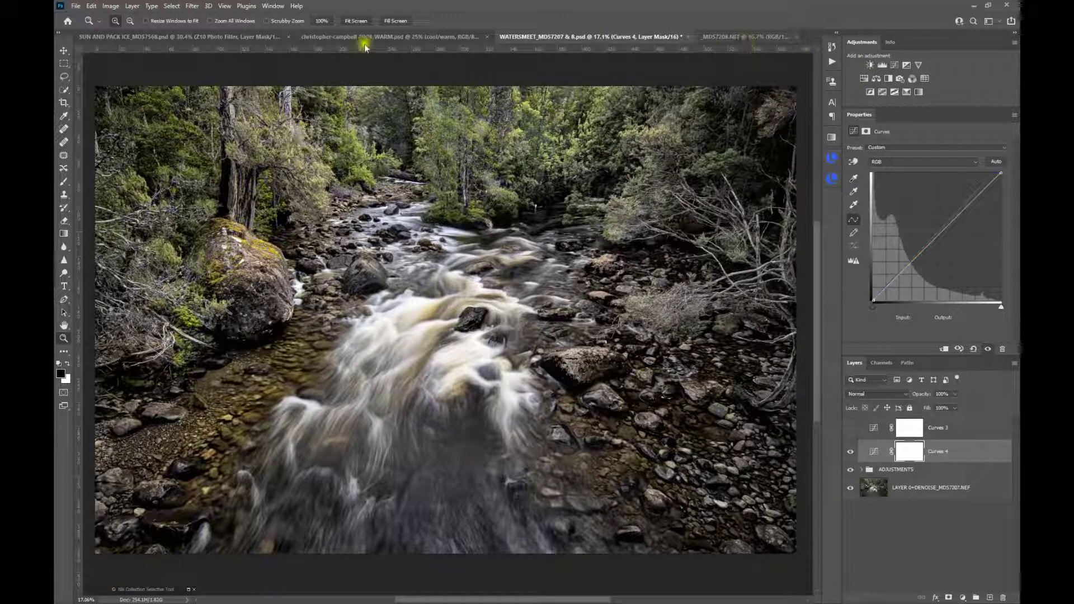
In SUN AND PACK ICE_MDS7568.psd, hide the Photo Filter layer and make the HSH layer active.
{"action": "left_click", "coordinate": [211, 36]}
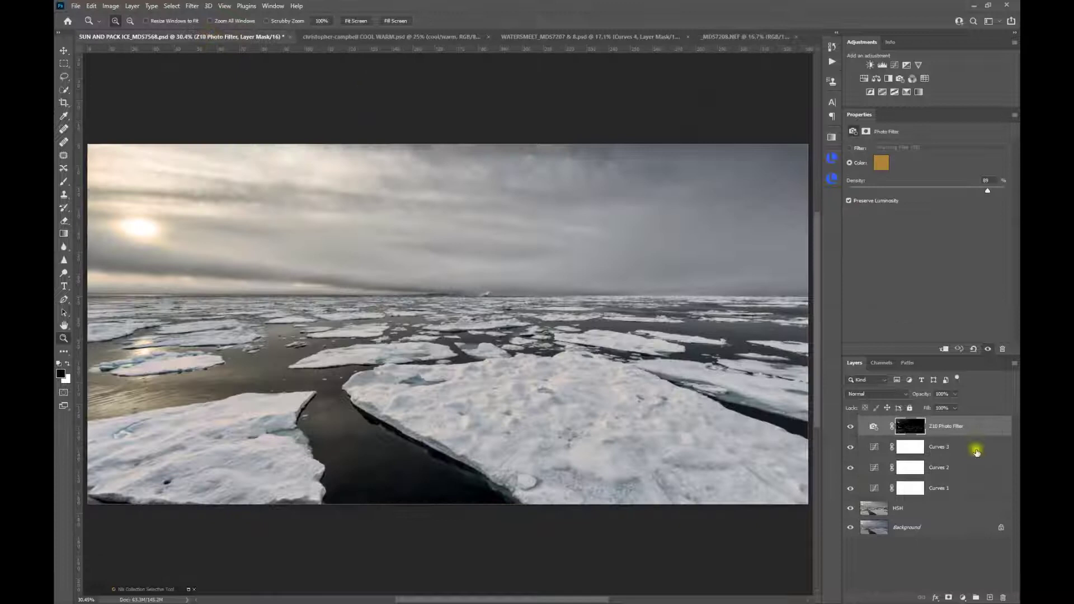
{"action": "left_click", "coordinate": [850, 426]}
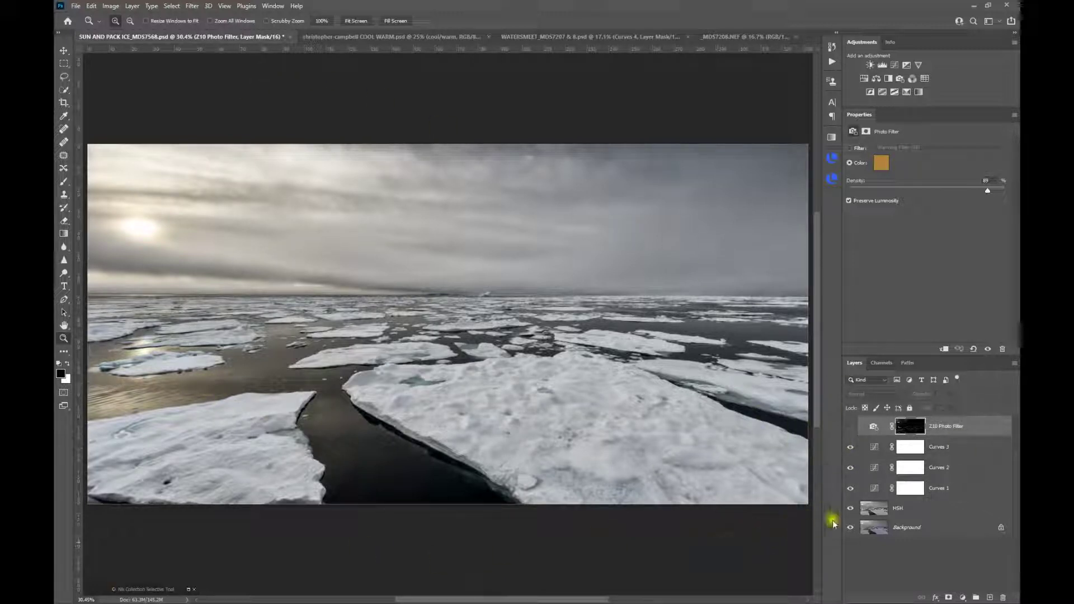
{"action": "left_click", "coordinate": [874, 508]}
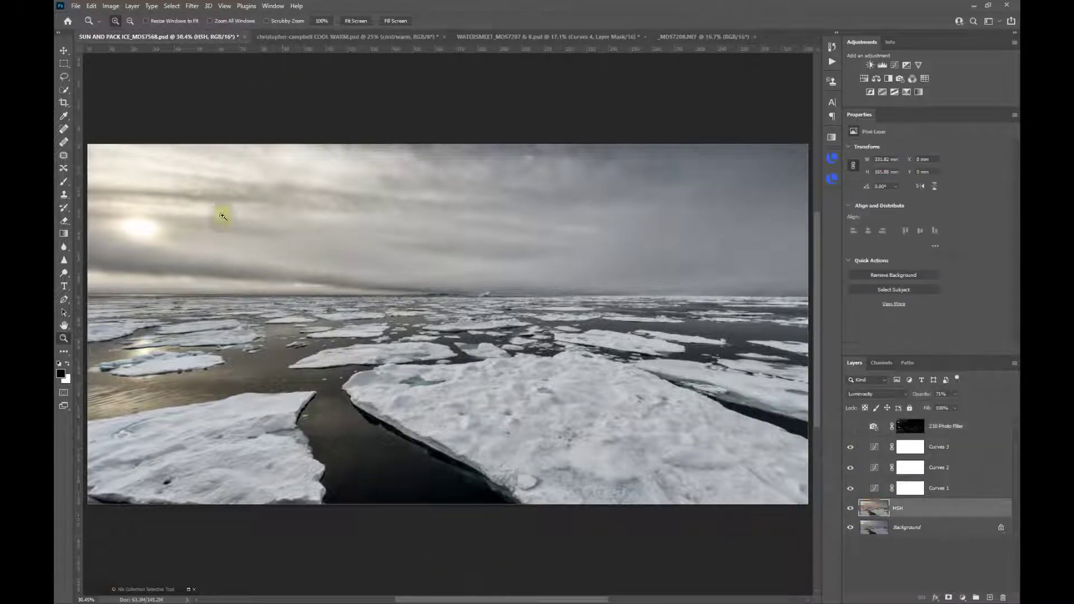
Select the highlights of the pack ice photo by Color Range with fuzziness 4% and range 190.
{"action": "left_click", "coordinate": [171, 6]}
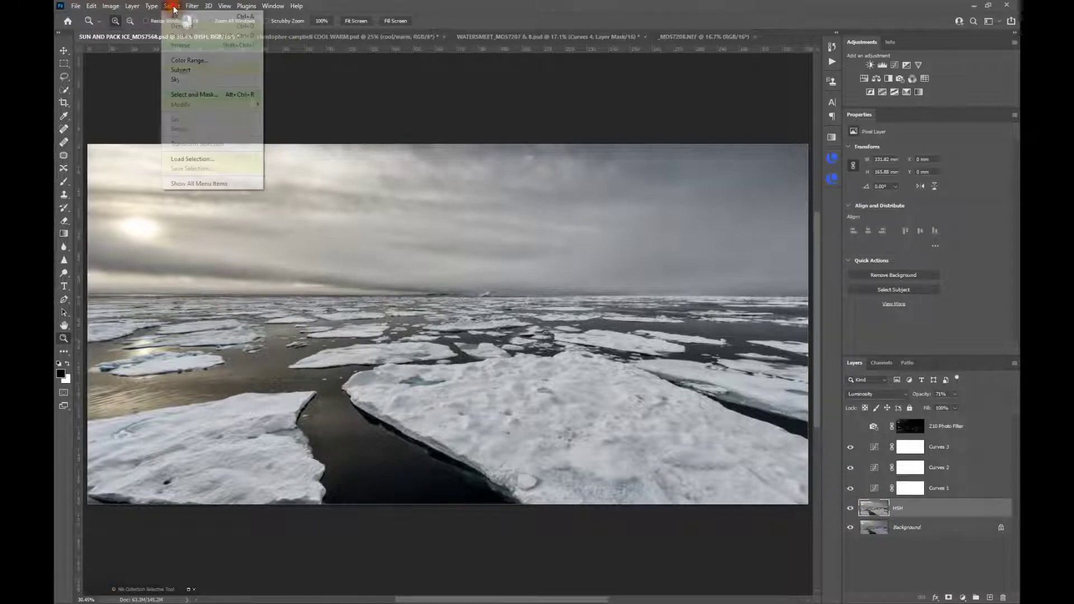
{"action": "left_click", "coordinate": [202, 60]}
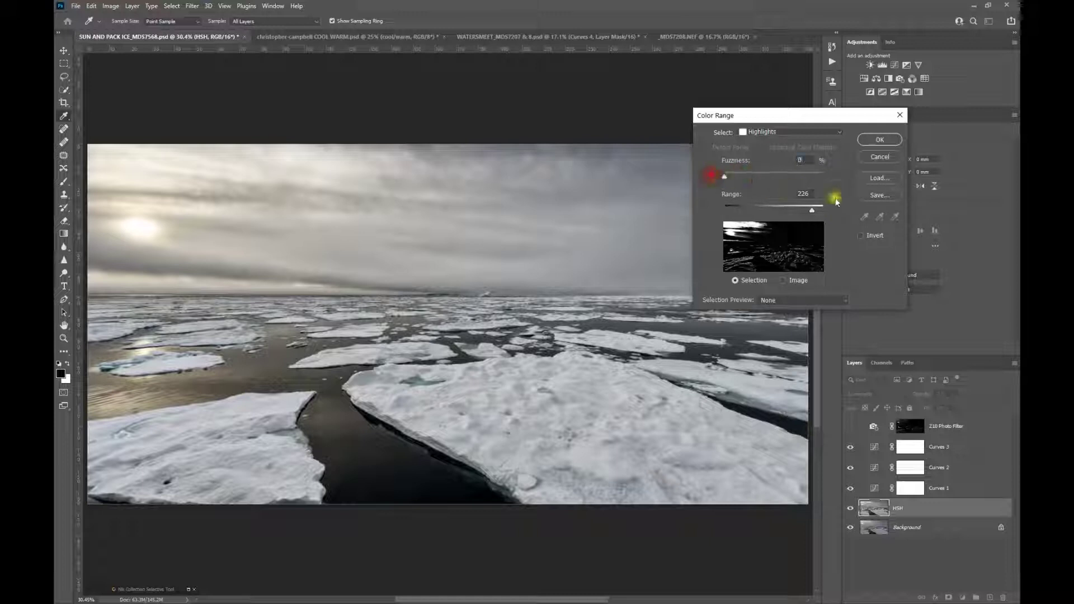
{"action": "left_click_drag", "start_coordinate": [812, 210], "coordinate": [796, 213]}
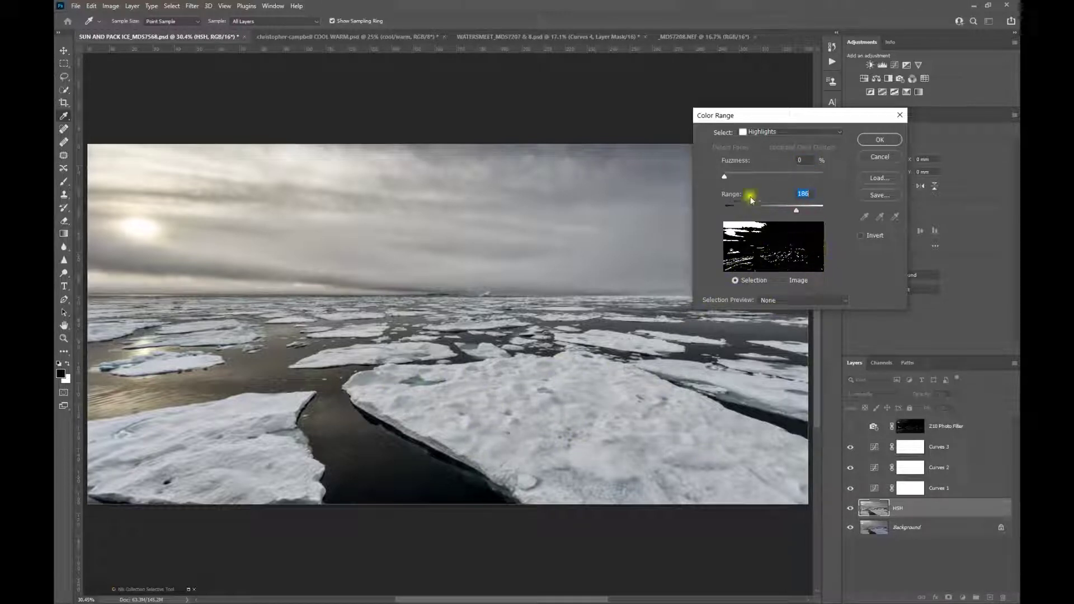
{"action": "left_click_drag", "start_coordinate": [726, 176], "coordinate": [730, 179]}
{"action": "left_click_drag", "start_coordinate": [798, 213], "coordinate": [802, 213]}
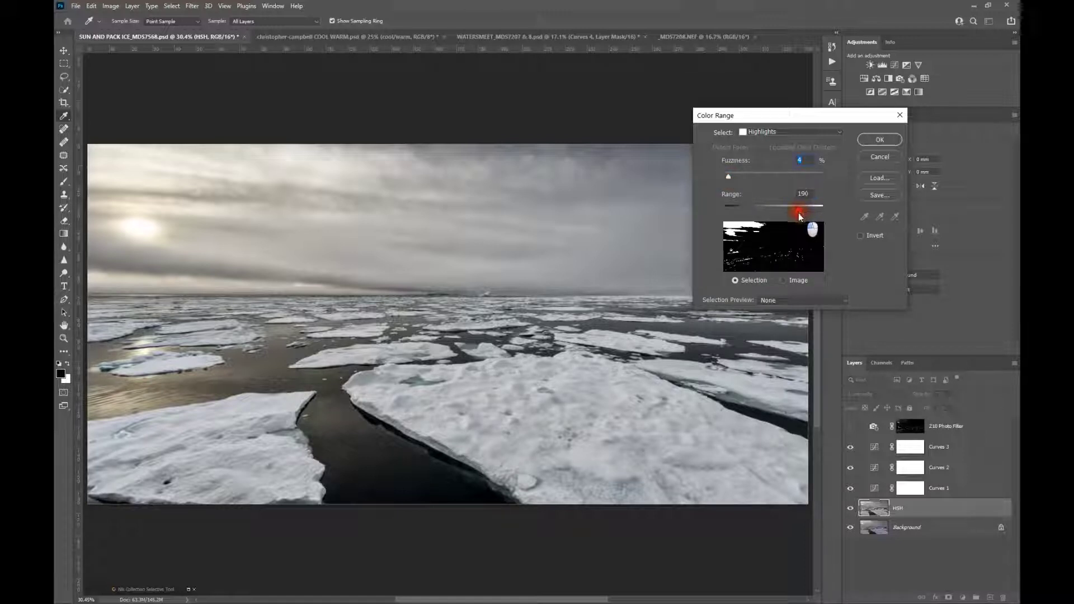
{"action": "left_click_drag", "start_coordinate": [798, 216], "coordinate": [798, 216]}
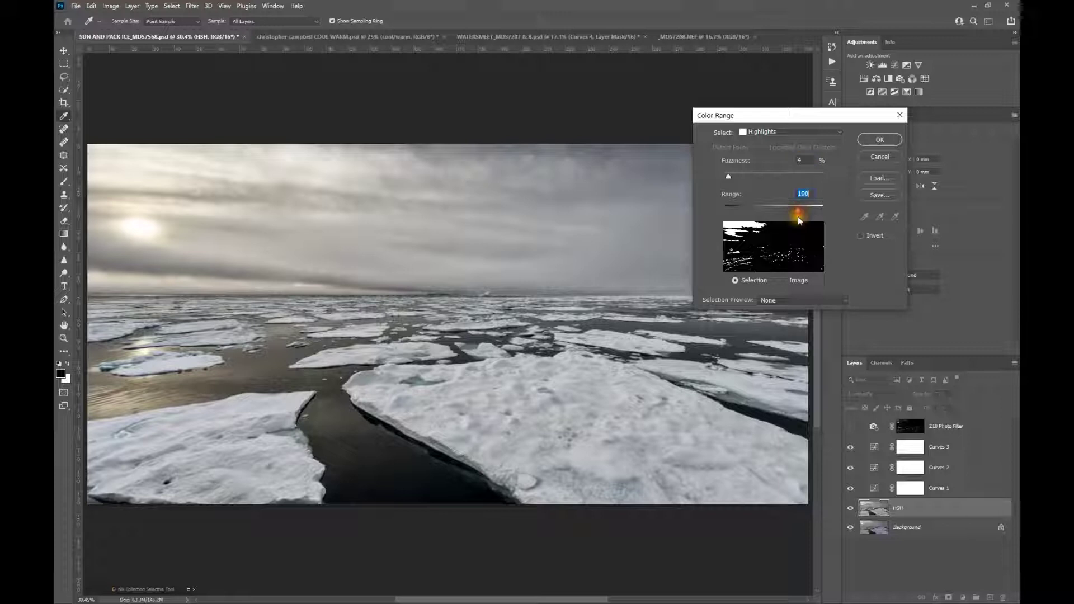
{"action": "left_click", "coordinate": [879, 139]}
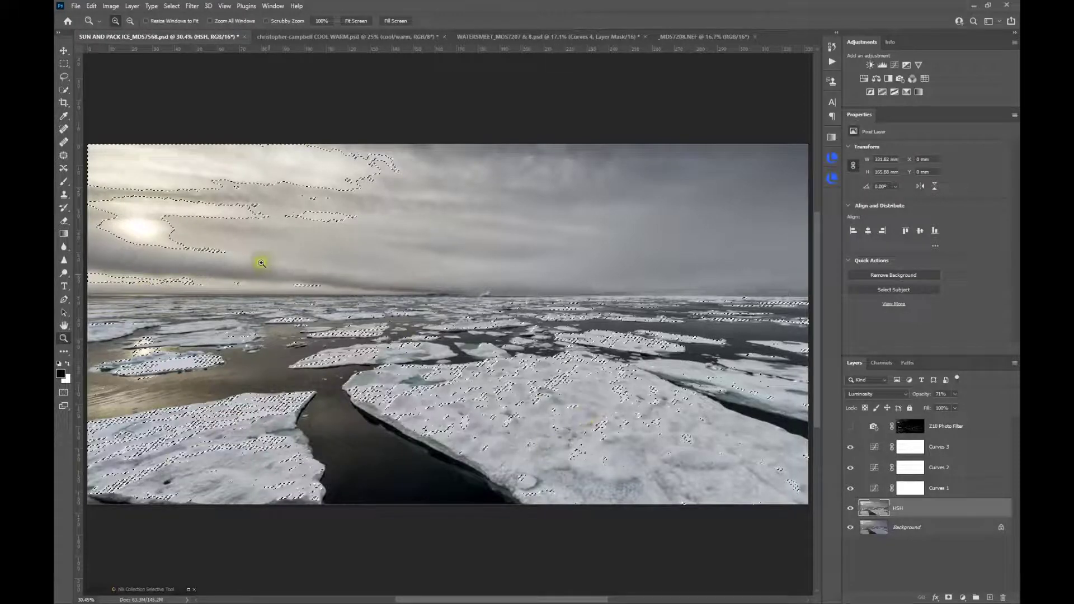
Above the Photo Filter layer, add a Solid Color fill of muted yellow, hue about 52°, masked by the highlight selection, and set its blend mode to Color.
{"action": "left_click", "coordinate": [963, 428]}
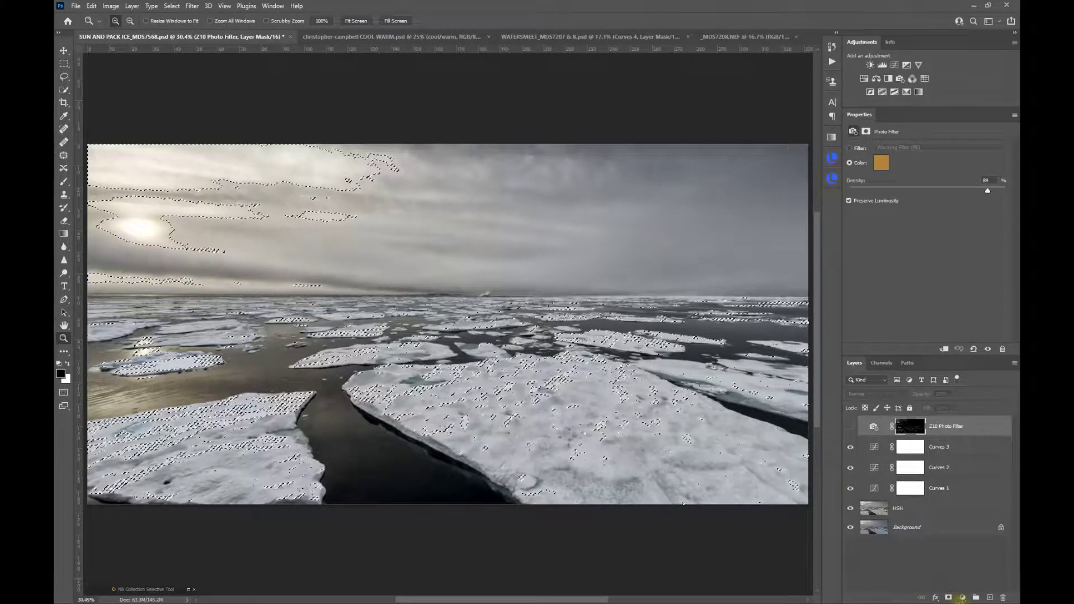
{"action": "left_click", "coordinate": [962, 599]}
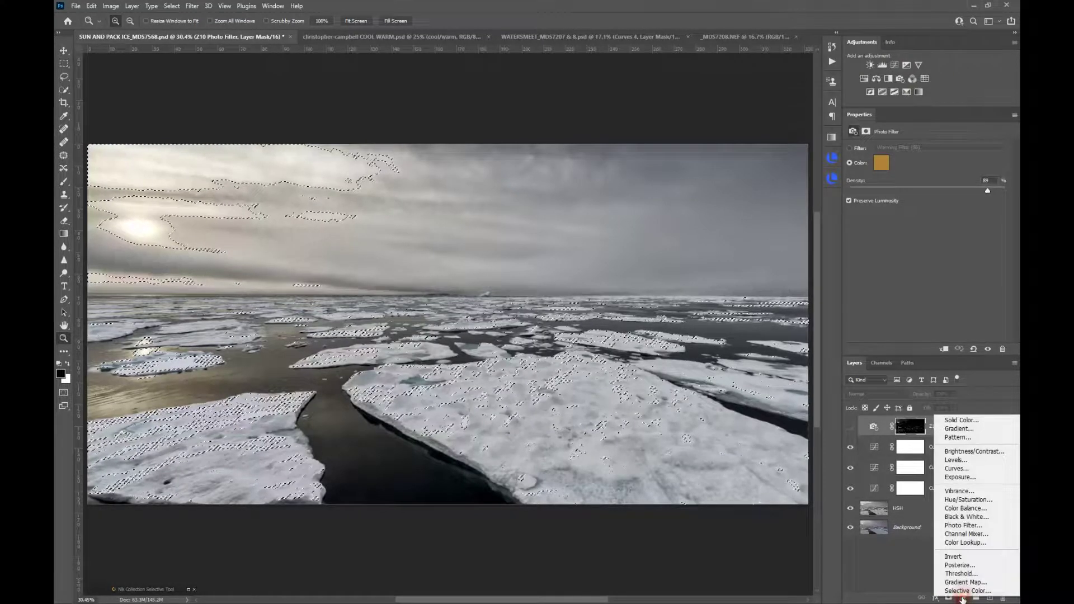
{"action": "left_click", "coordinate": [951, 419]}
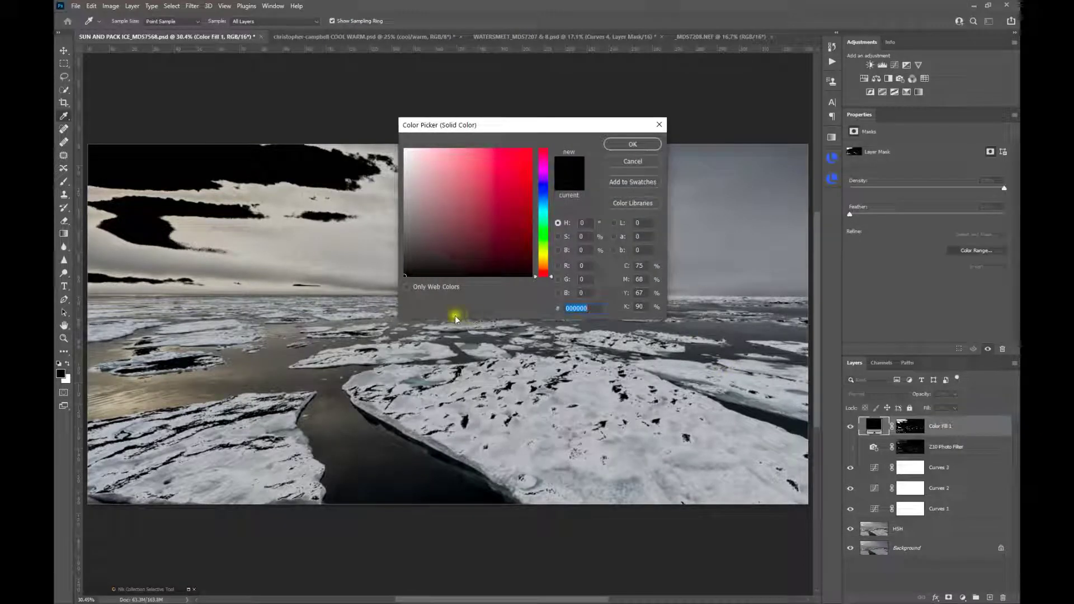
{"action": "left_click_drag", "start_coordinate": [551, 277], "coordinate": [548, 257]}
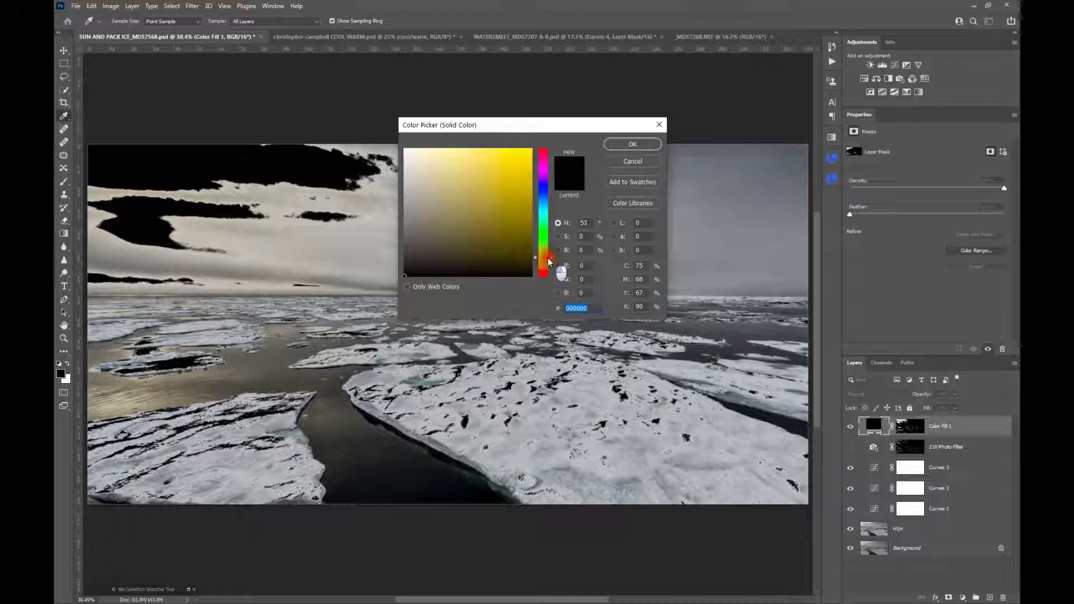
{"action": "left_click_drag", "start_coordinate": [407, 272], "coordinate": [477, 204]}
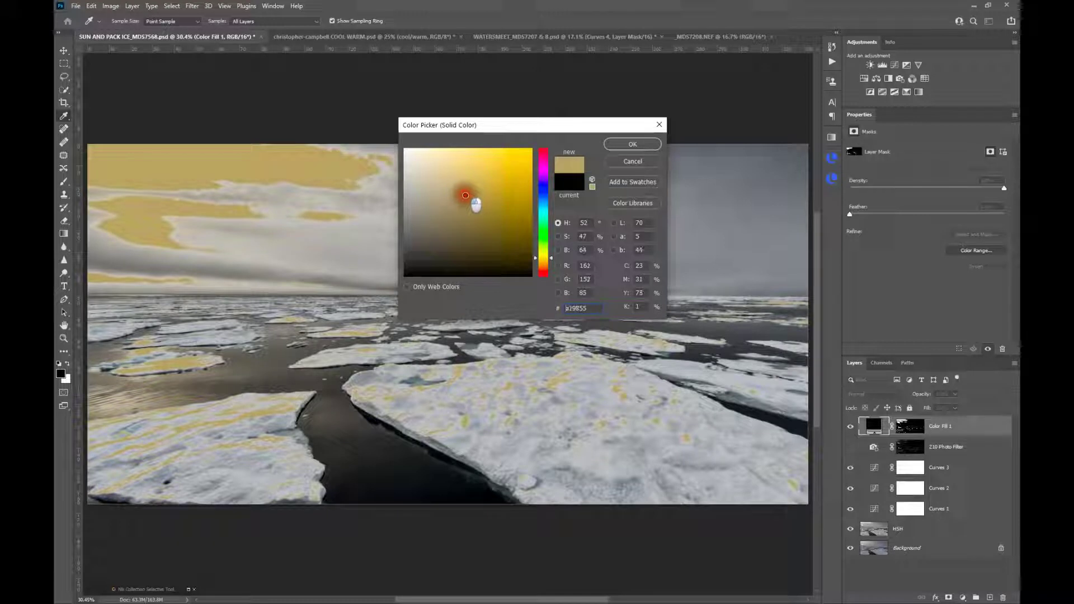
{"action": "left_click", "coordinate": [614, 146]}
{"action": "key", "text": "z"}
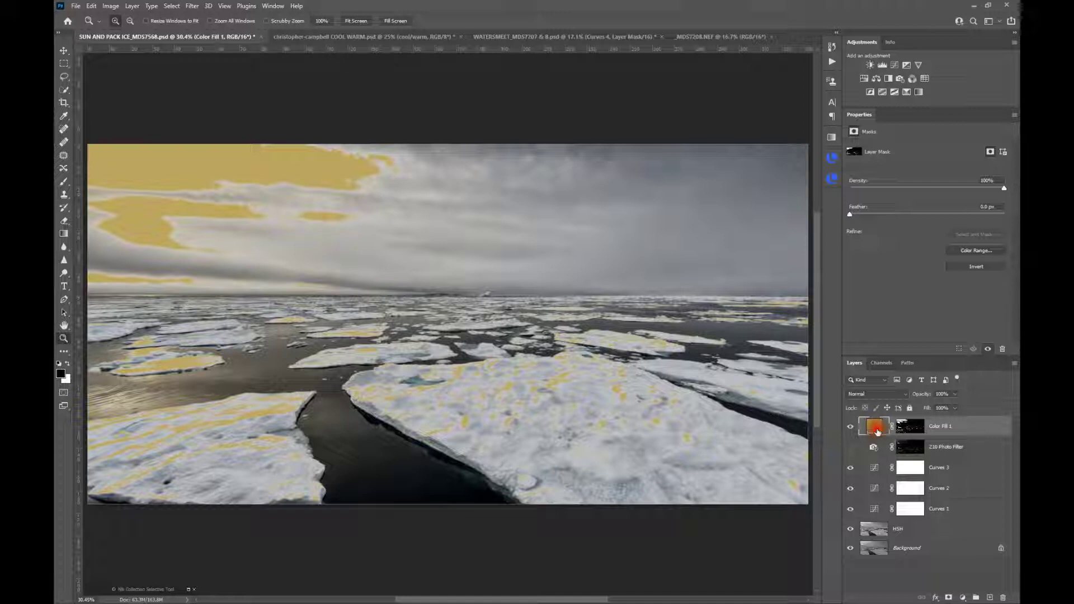
{"action": "left_click", "coordinate": [876, 394]}
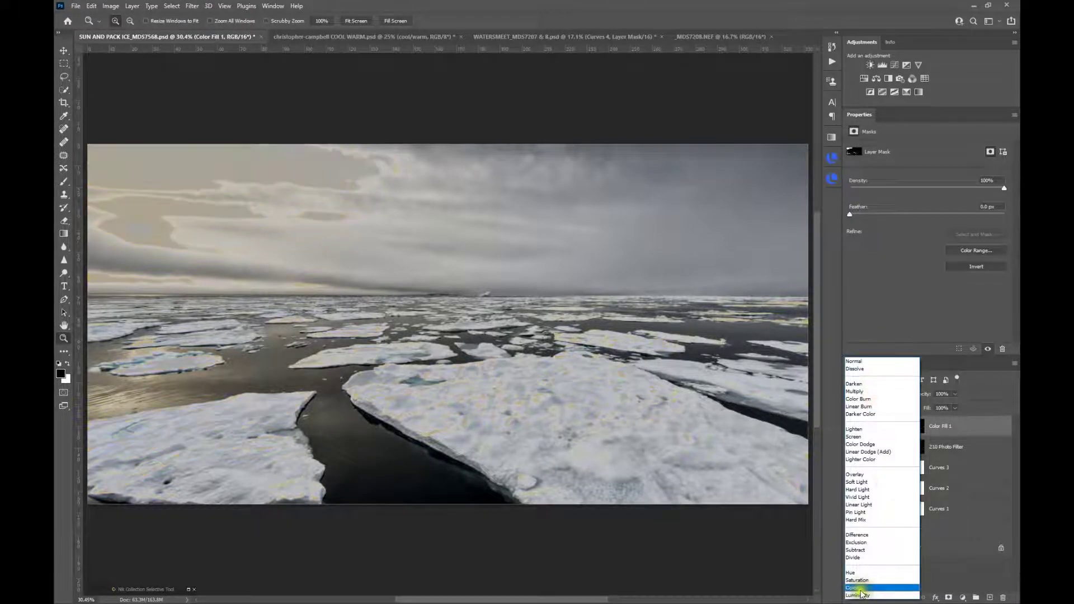
{"action": "left_click", "coordinate": [856, 588]}
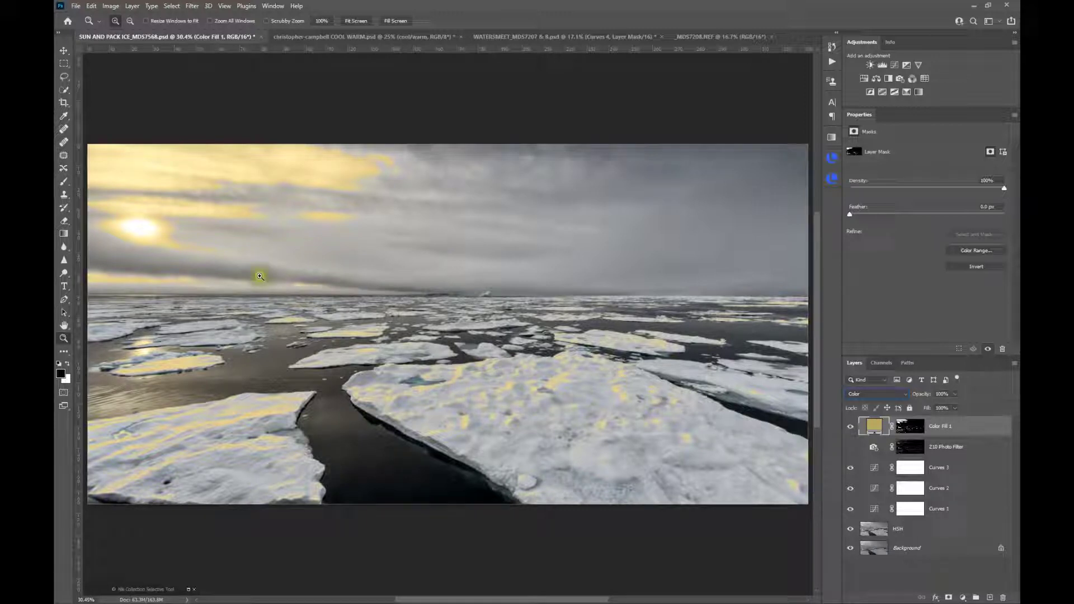
Display the Color Fill 1 mask on its own, feather it to 14.2 px, and return to the photo view.
{"action": "left_click", "coordinate": [905, 431]}
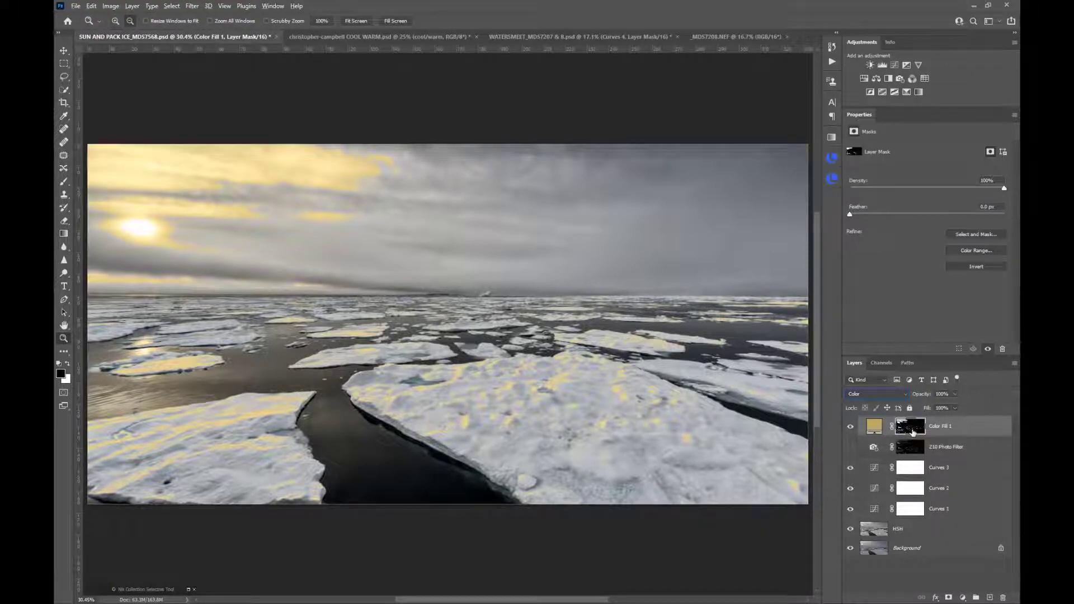
{"action": "left_click", "coordinate": [913, 432], "text": "alt"}
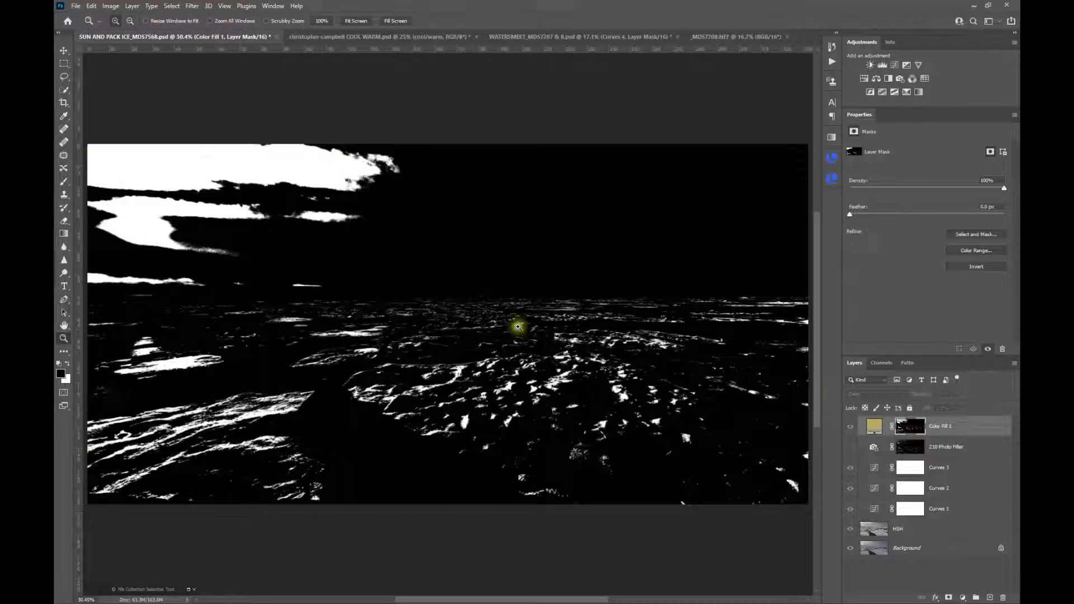
{"action": "left_click_drag", "start_coordinate": [845, 215], "coordinate": [914, 214]}
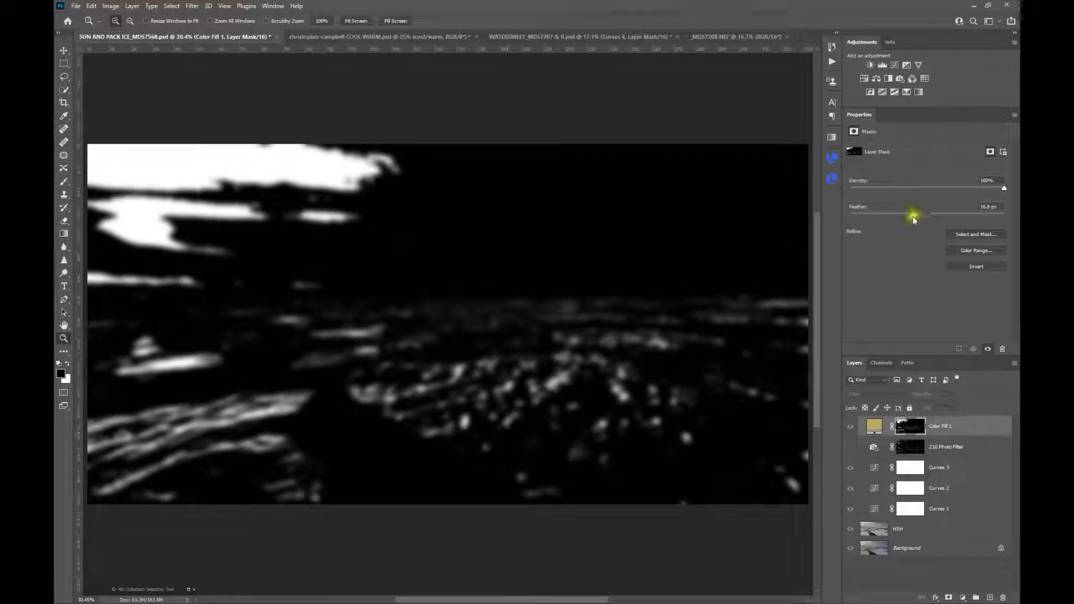
{"action": "left_click_drag", "start_coordinate": [916, 217], "coordinate": [914, 216]}
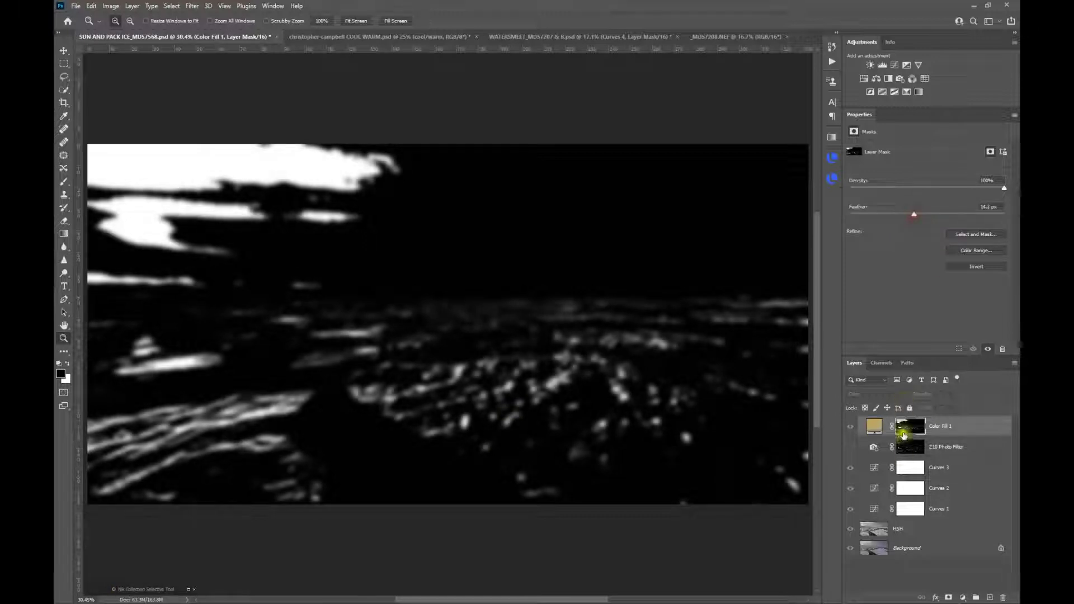
{"action": "left_click", "coordinate": [909, 427], "text": "alt"}
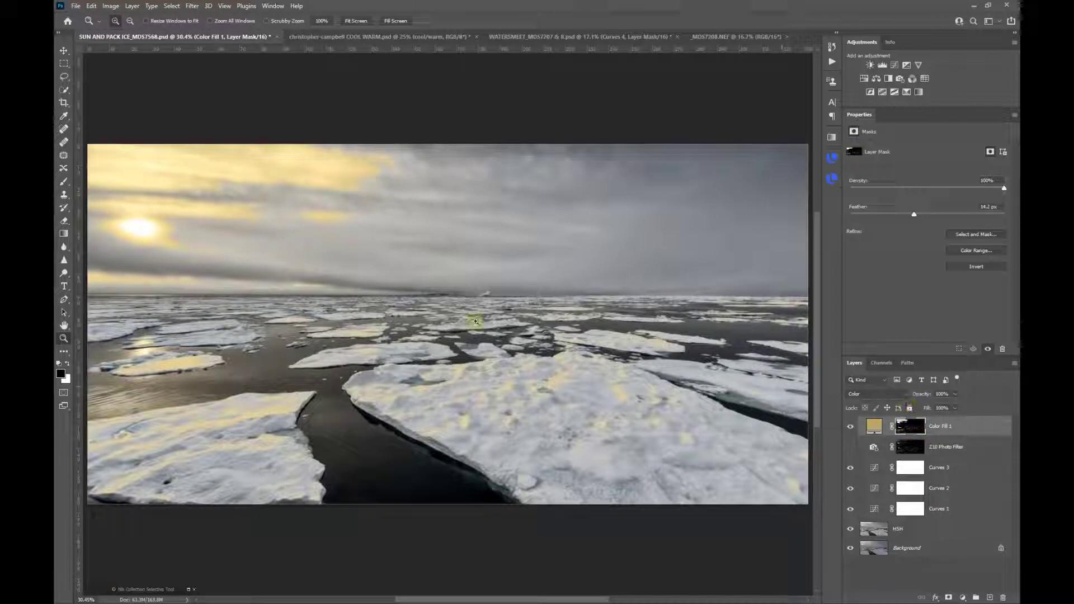
With a black brush at 46% opacity, paint on the Color Fill 1 mask to soften the yellow in the sky, along the horizon and on the sun's reflection.
{"action": "left_click", "coordinate": [63, 184]}
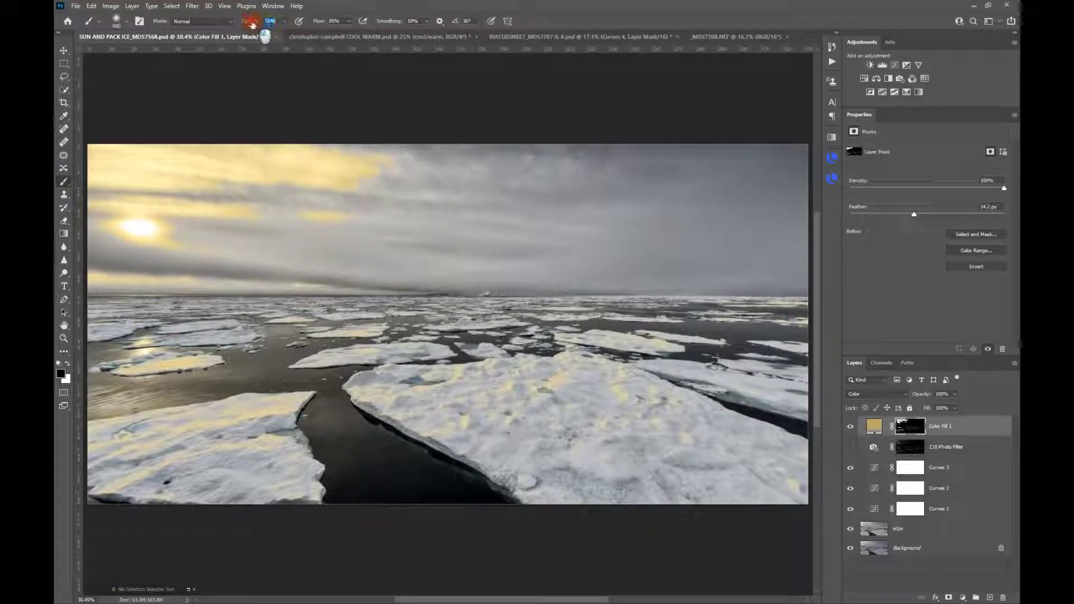
{"action": "left_click_drag", "start_coordinate": [251, 24], "coordinate": [246, 23]}
{"action": "left_click_drag", "start_coordinate": [338, 171], "coordinate": [119, 156]}
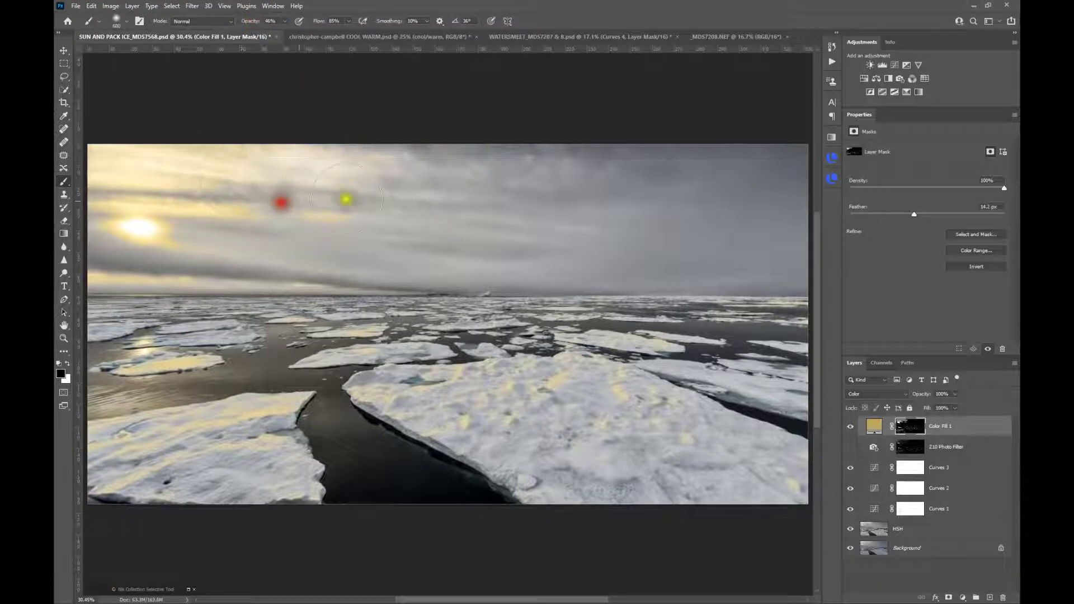
{"action": "left_click", "coordinate": [211, 221]}
{"action": "left_click", "coordinate": [108, 232]}
{"action": "left_click", "coordinate": [242, 182]}
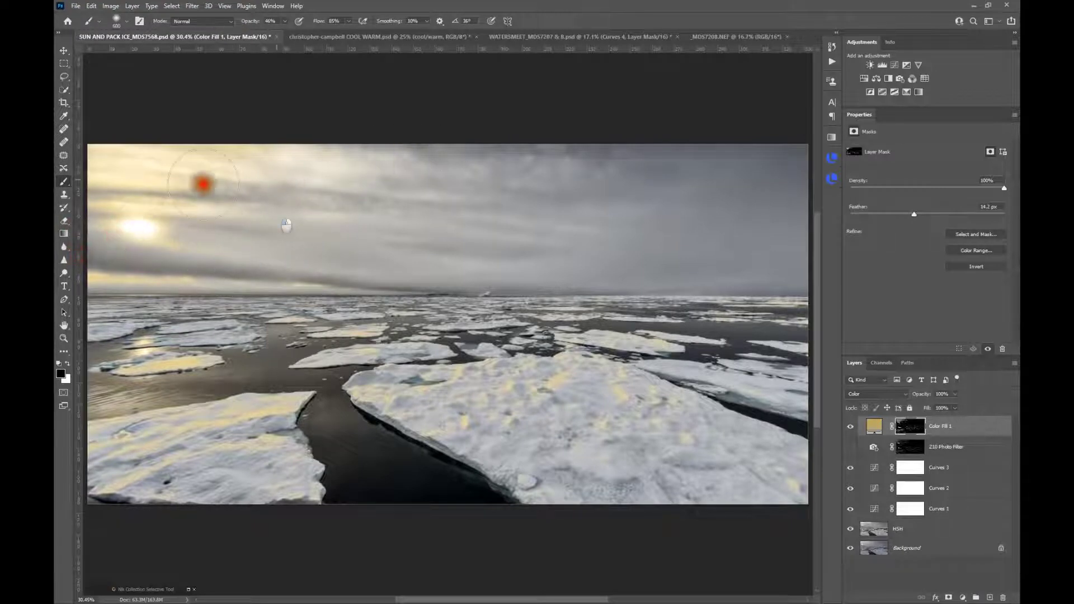
{"action": "left_click", "coordinate": [311, 230]}
{"action": "left_click", "coordinate": [153, 278]}
{"action": "left_click", "coordinate": [193, 293]}
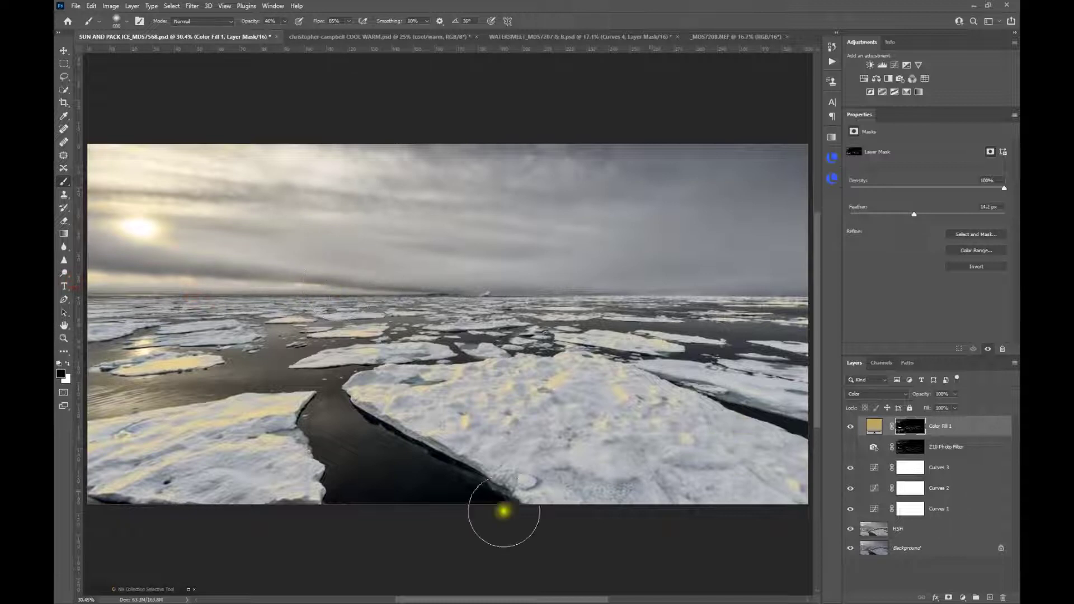
{"action": "left_click", "coordinate": [174, 340]}
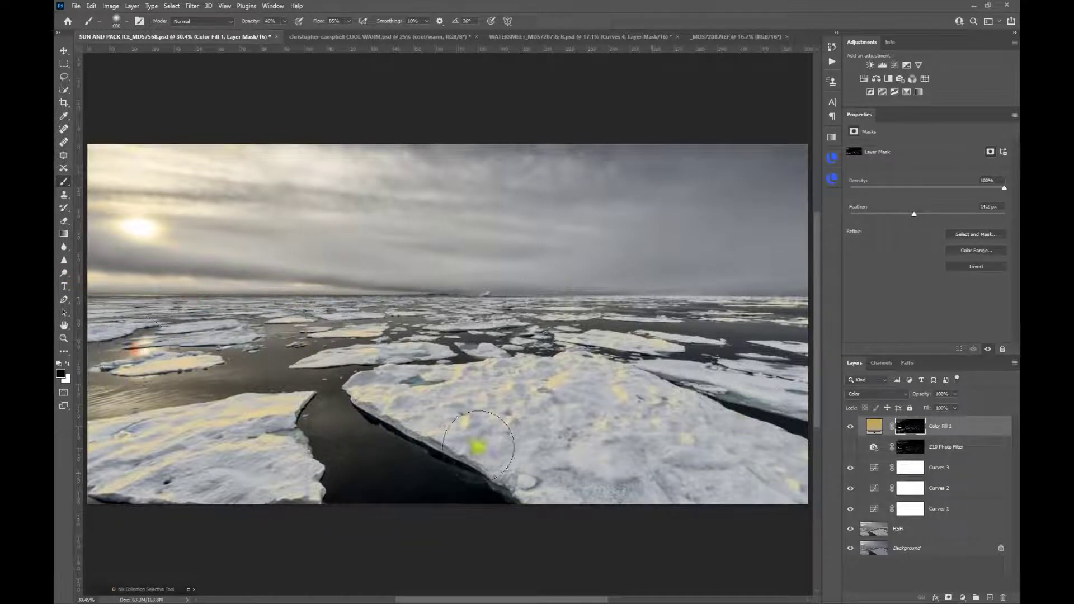
Lower the Color Fill 1 layer's opacity to 70%, and hide and show the layer to compare the warm tint.
{"action": "mouse_move", "coordinate": [920, 393]}
{"action": "left_mouse_down"}
{"action": "mouse_move", "coordinate": [930, 403]}
{"action": "mouse_move", "coordinate": [925, 391]}
{"action": "mouse_move", "coordinate": [912, 395]}
{"action": "left_mouse_up"}
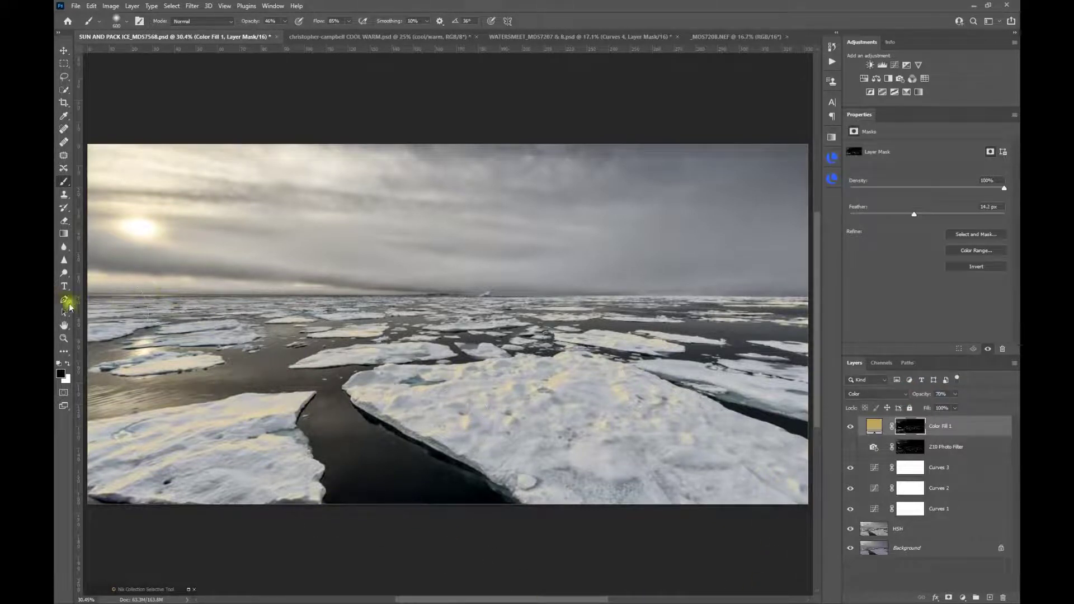
{"action": "left_click", "coordinate": [851, 427]}
{"action": "left_click", "coordinate": [850, 427]}
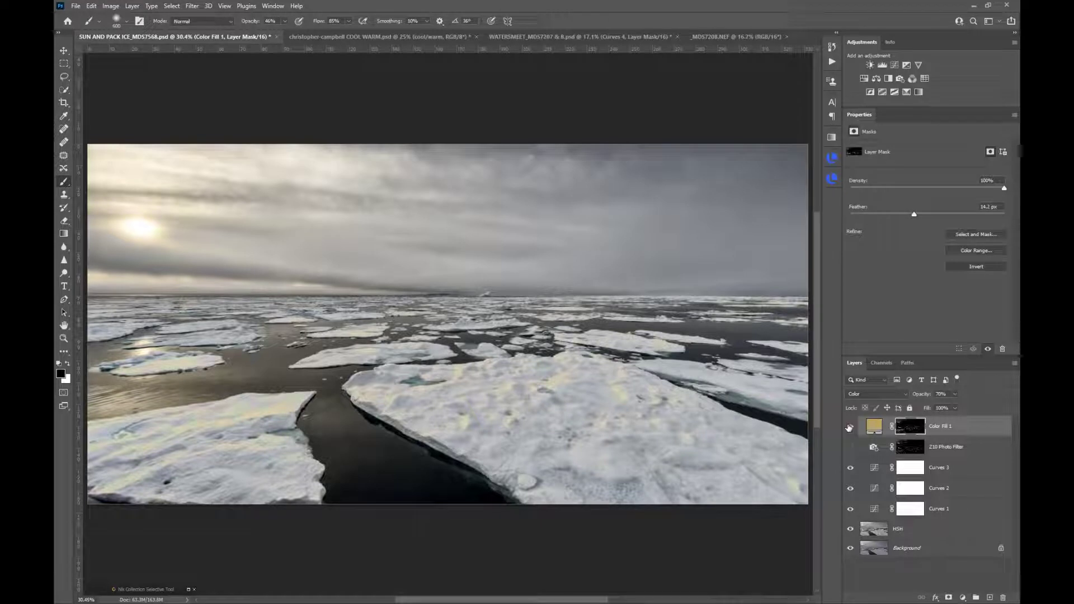